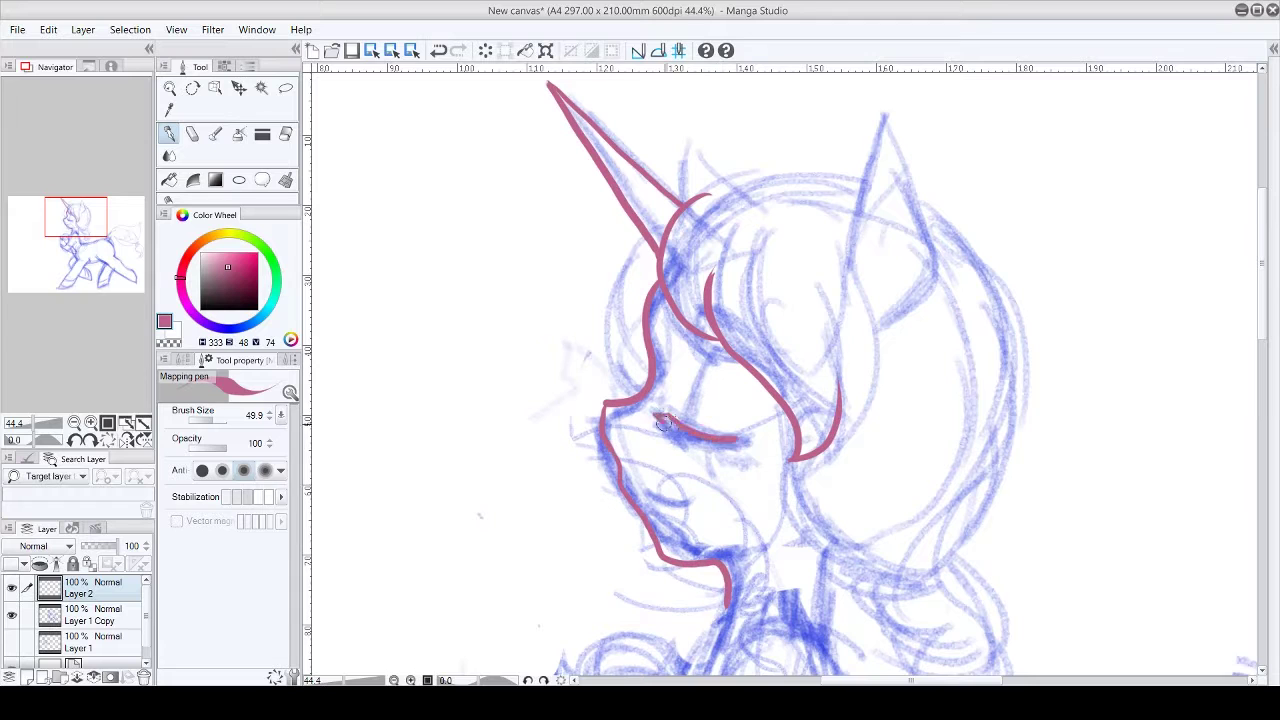
Step: Ink the closed eye's crease and a small fringe curve, and redraw the face profile while viewing the canvas mirrored
left_click_drag(675, 420, 688, 374)
left_click_drag(686, 330, 748, 368)
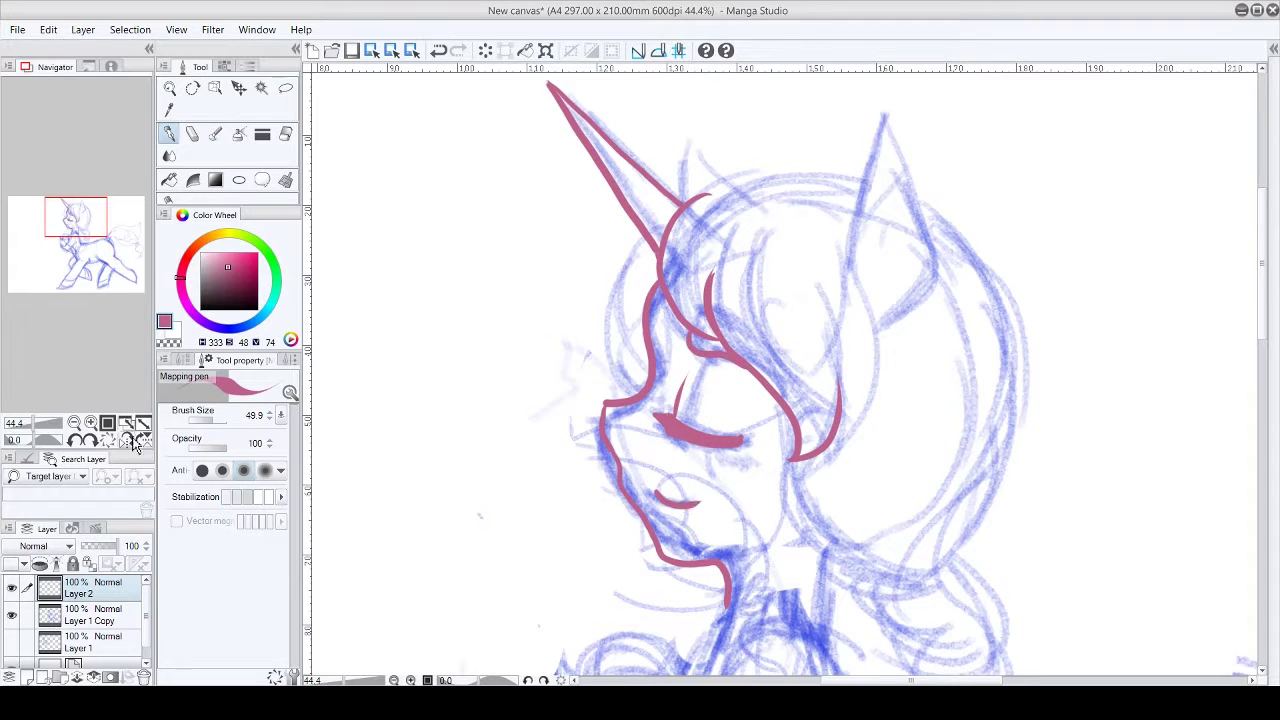
left_click(128, 440)
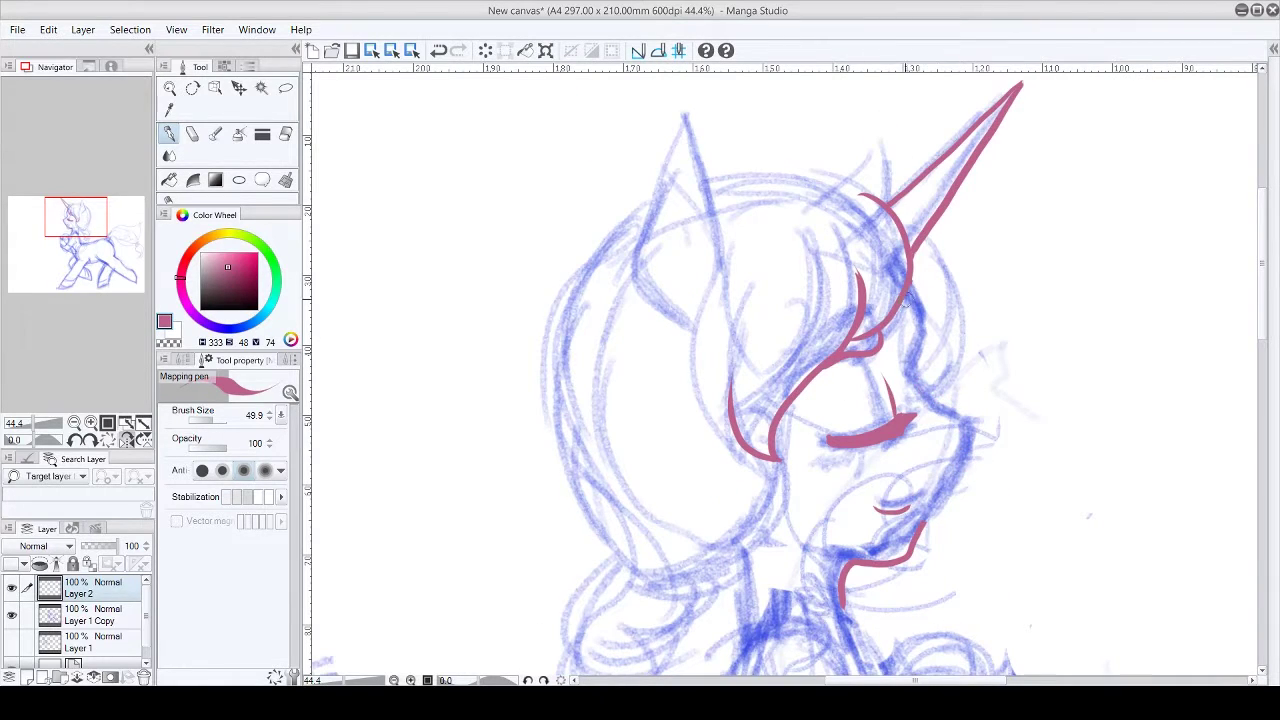
mouse_move(905, 300)
left_mouse_down()
mouse_move(945, 480)
mouse_move(925, 520)
left_mouse_up()
left_click(128, 440)
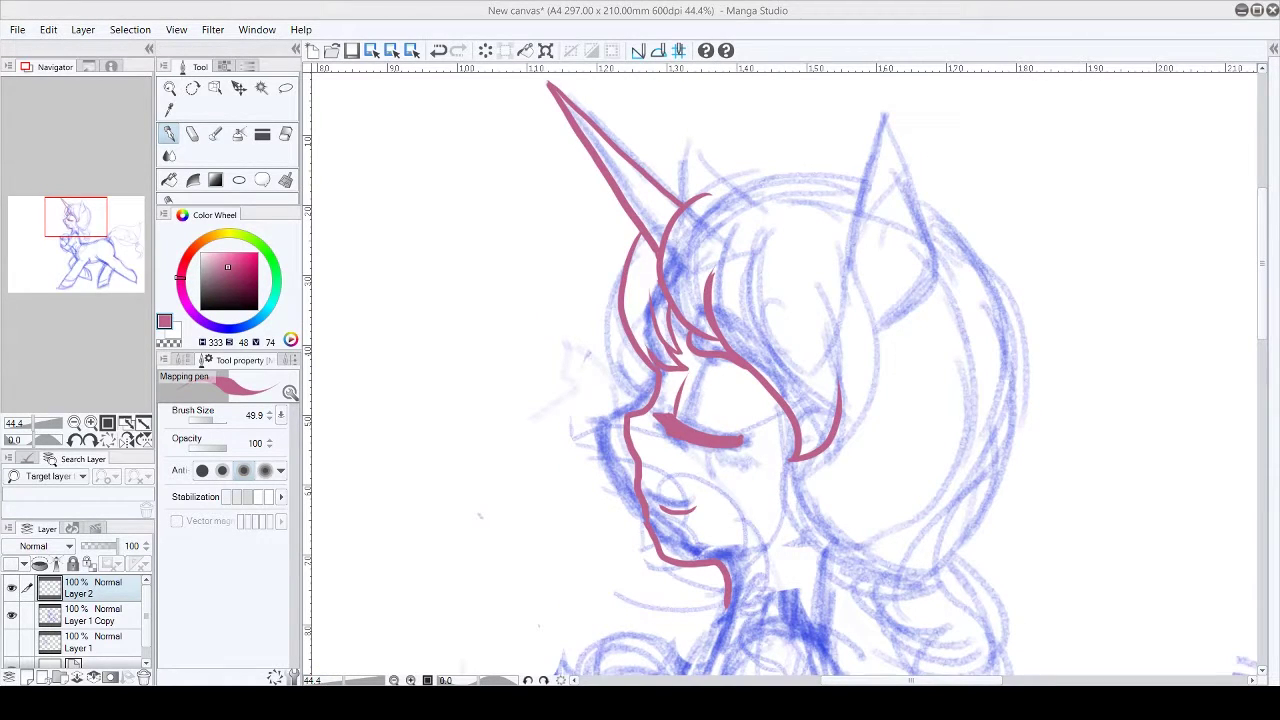
Step: Ink the near ear with its inner folds, the hair strand below it, the far ear and the top of the head
mouse_move(845, 230)
left_mouse_down()
mouse_move(884, 115)
mouse_move(878, 335)
left_mouse_up()
mouse_move(870, 270)
left_mouse_down()
mouse_move(885, 150)
mouse_move(900, 265)
left_mouse_up()
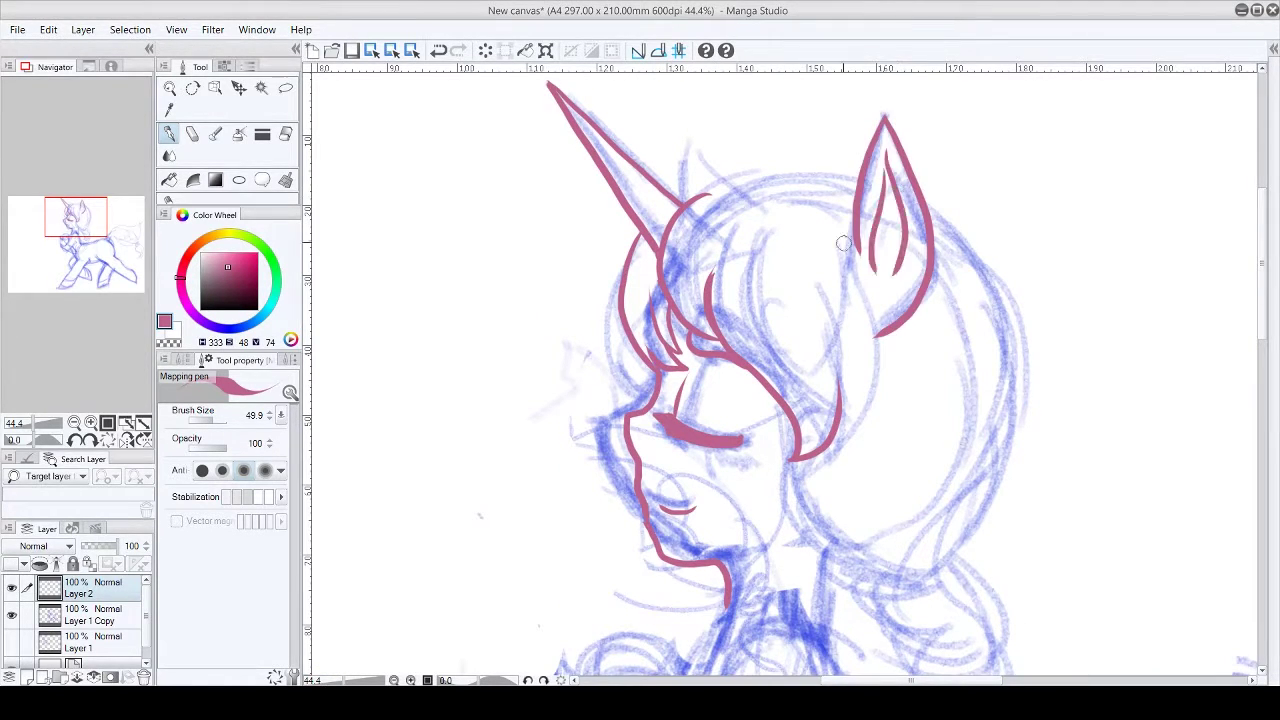
left_click_drag(878, 330, 845, 445)
mouse_move(680, 192)
left_mouse_down()
mouse_move(697, 138)
mouse_move(860, 155)
left_mouse_up()
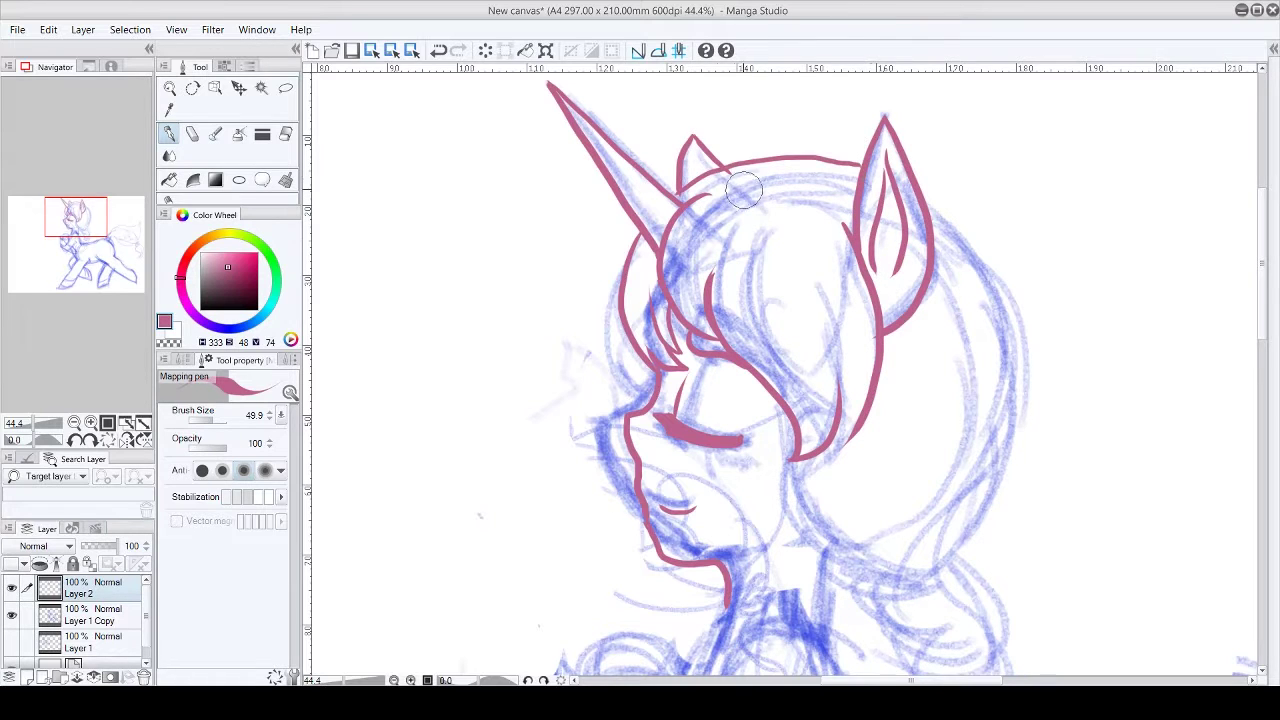
Step: Ink the lower edge and rounded back contour of the gathered hair behind the head
scroll(1265, 275, "down", 2)
scroll(1265, 275, "down", 1)
left_click_drag(785, 390, 930, 484)
left_click_drag(930, 95, 955, 545)
Step: Ink the overlapping lobes of the hair braid from the gathered hair down to the back
left_click_drag(870, 510, 955, 570)
scroll(1000, 480, "down", 5)
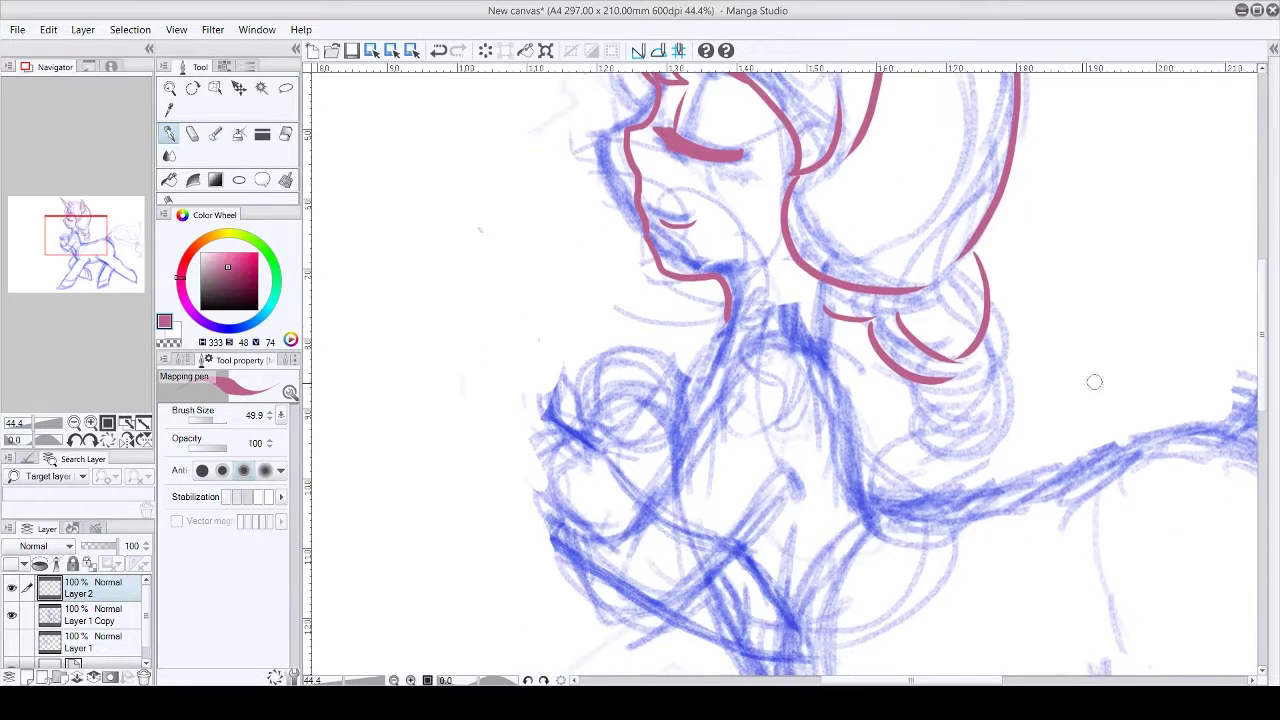
left_click_drag(985, 335, 925, 385)
mouse_move(912, 390)
left_mouse_down()
mouse_move(997, 445)
mouse_move(915, 455)
mouse_move(985, 445)
left_mouse_up()
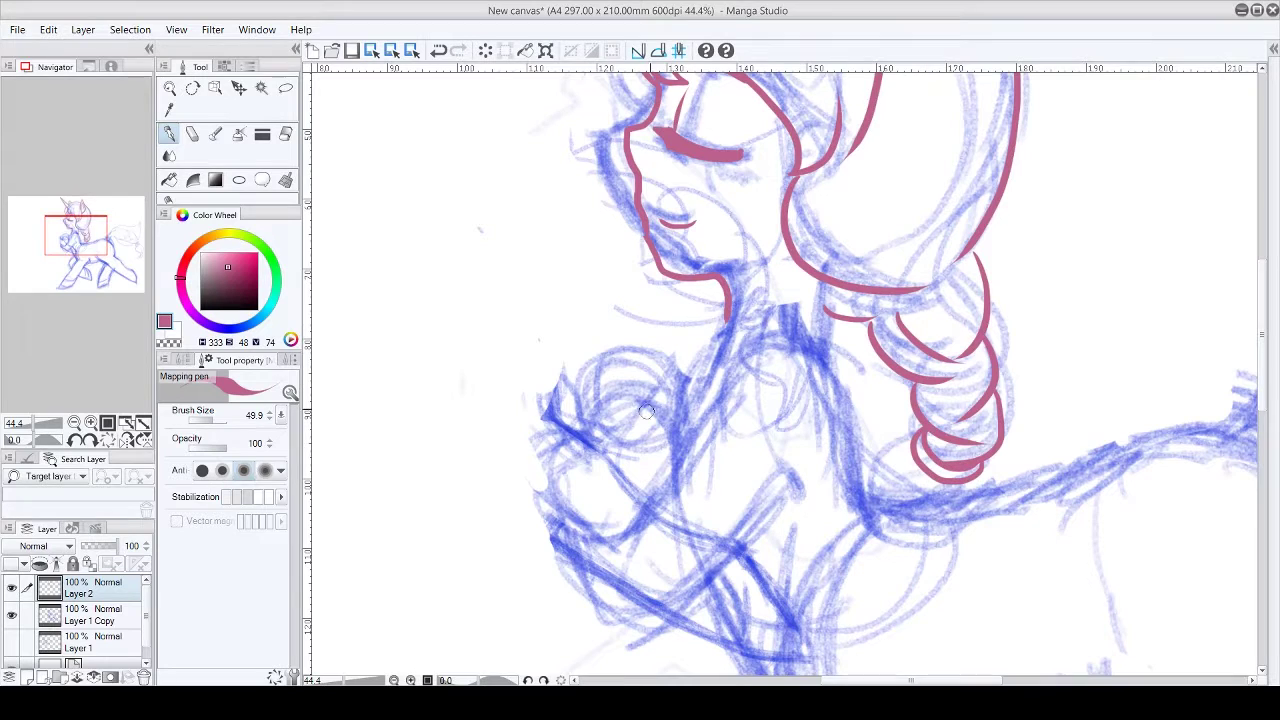
Step: Ink the shoulder and upper arm contour down to the elbow bend, undoing the strokes that do not fit
mouse_move(790, 322)
left_mouse_down()
mouse_move(718, 384)
mouse_move(605, 530)
left_mouse_up()
key("ctrl+z")
left_click_drag(710, 400, 635, 515)
left_click_drag(788, 490, 680, 598)
key("ctrl+z")
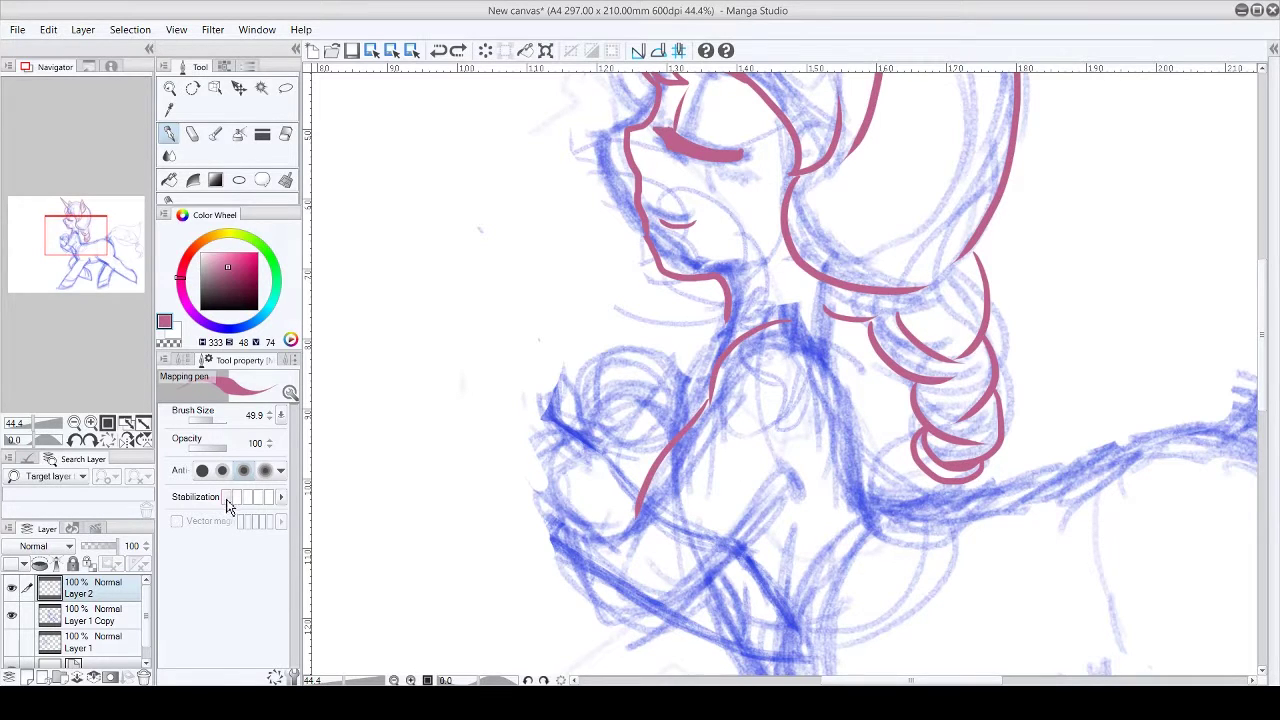
Step: Ink the back of the torso, the clasped fingers, the hand and the raised arm's lower edge
left_click_drag(716, 557, 780, 478)
left_click_drag(822, 285, 875, 500)
mouse_move(605, 355)
left_mouse_down()
mouse_move(620, 430)
mouse_move(632, 354)
mouse_move(668, 437)
left_mouse_up()
left_click_drag(561, 430, 634, 516)
left_click_drag(558, 538, 680, 585)
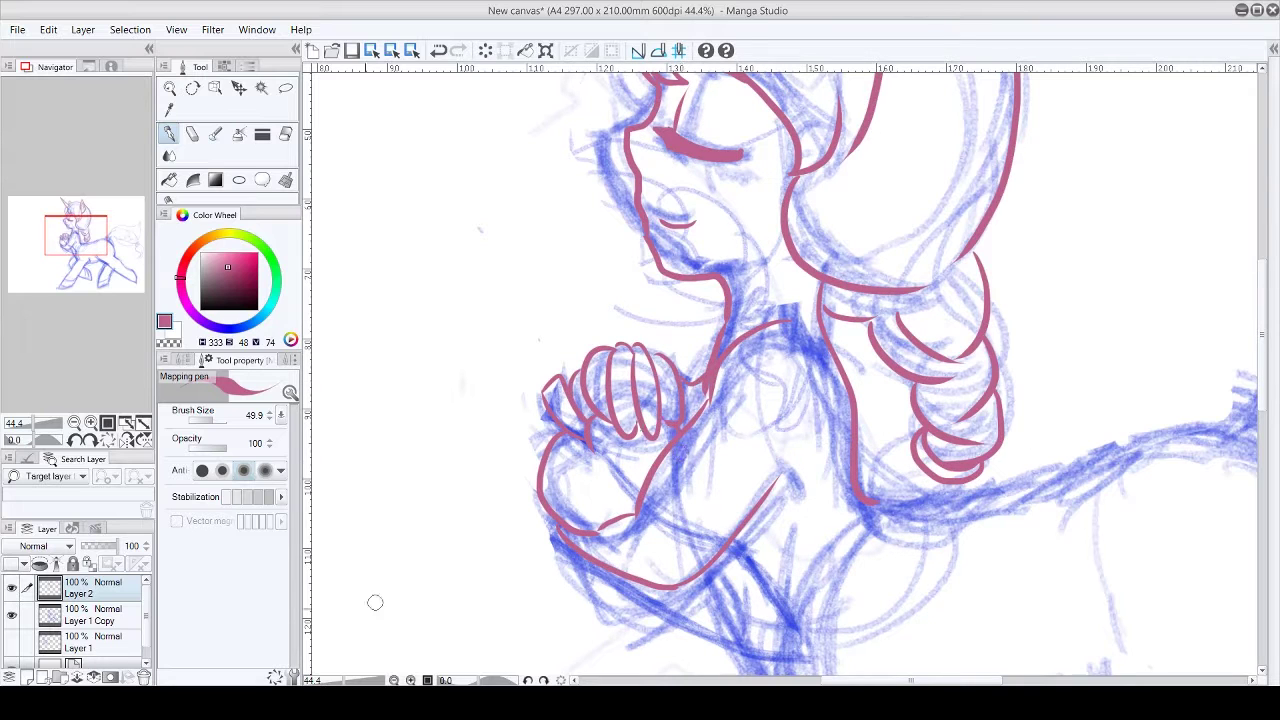
Step: Ink the end of the braid where it curls onto the back, replacing one misplaced stroke
left_click_drag(858, 460, 910, 442)
left_click_drag(908, 486, 962, 510)
key("ctrl+z")
left_click_drag(860, 478, 905, 505)
left_click_drag(872, 545, 942, 550)
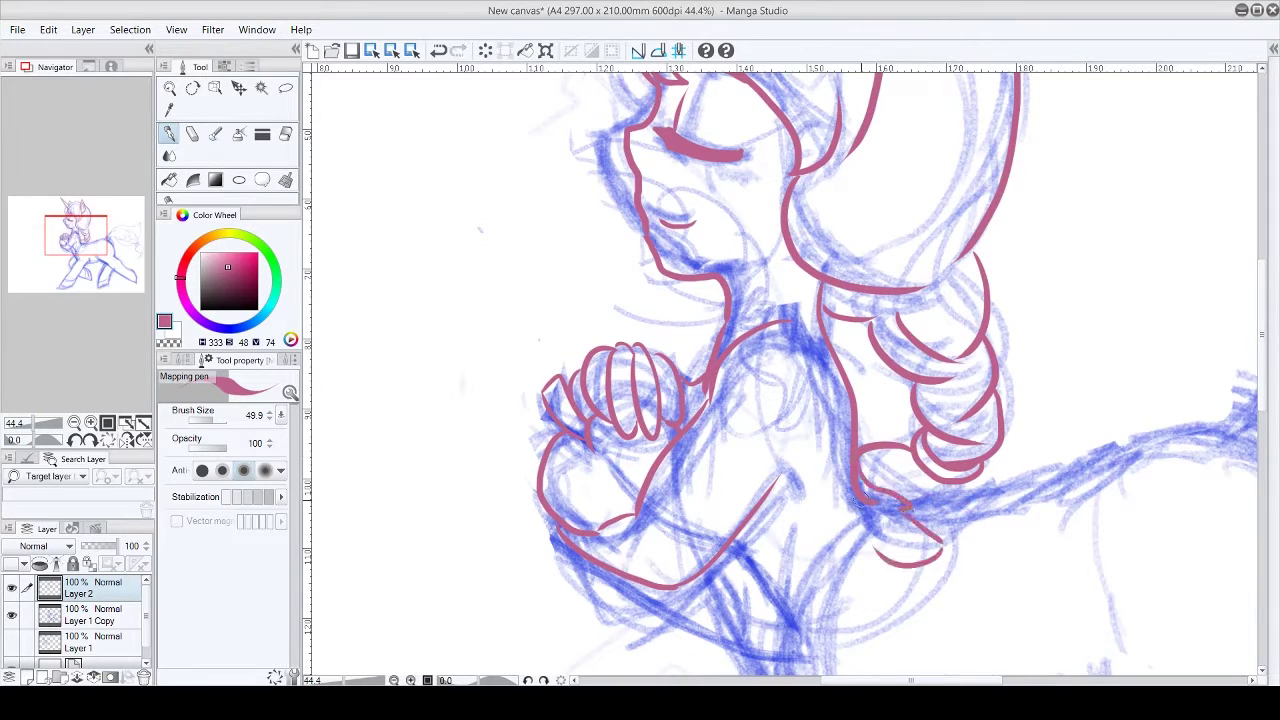
Step: Ink the two chest lines running from the elbow down to the top of the near foreleg
scroll(1268, 395, "down", 8)
left_click_drag(706, 268, 806, 443)
left_click_drag(790, 300, 800, 440)
scroll(1268, 395, "down", 2)
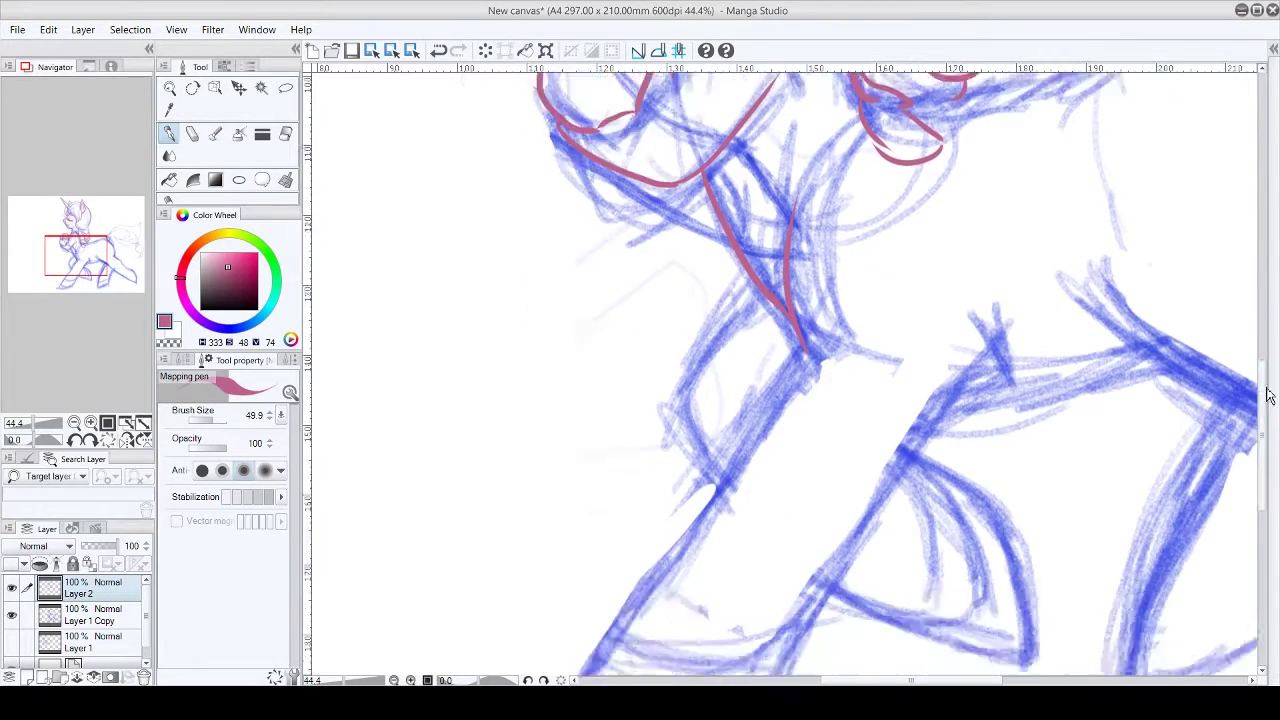
Step: Ink the far foreleg's bent knee and folded hoof, plus the upper rear edge of the near foreleg
scroll(1268, 395, "down", 2)
left_click_drag(760, 190, 720, 385)
left_click_drag(840, 490, 1026, 548)
mouse_move(915, 348)
left_mouse_down()
mouse_move(1030, 545)
mouse_move(1020, 227)
left_mouse_up()
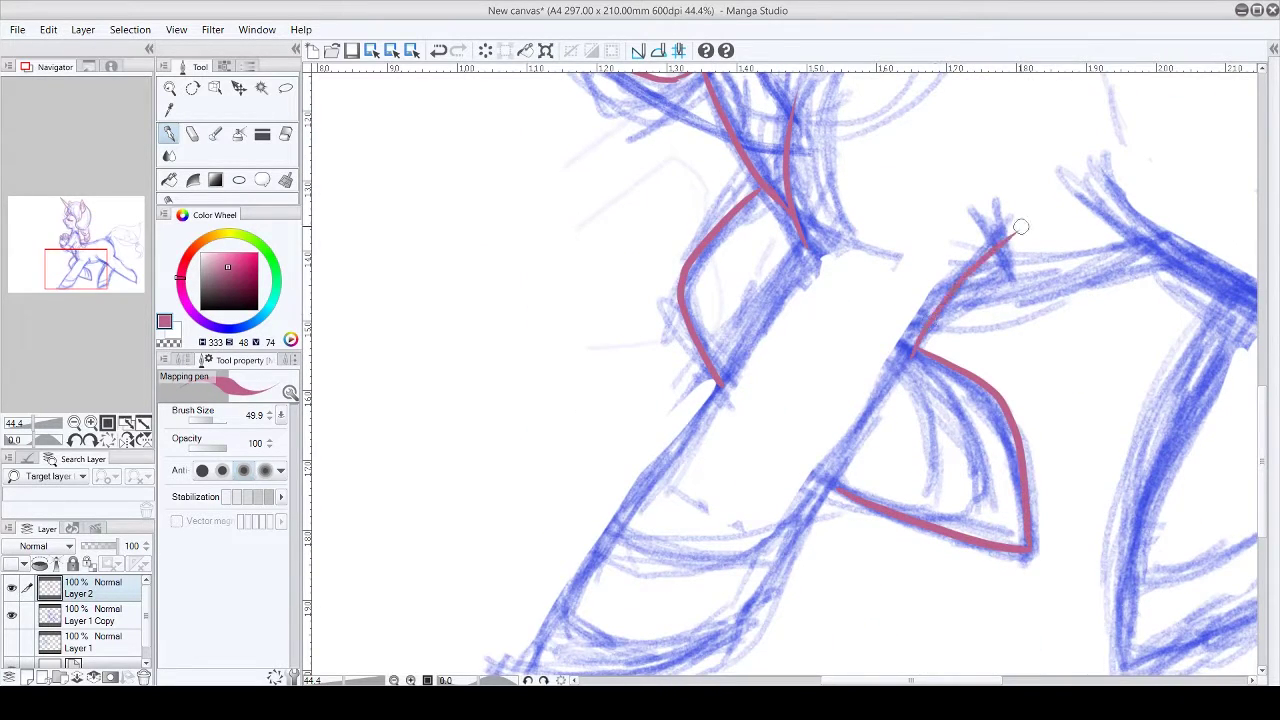
Step: Ink both sides of the near foreleg and the belly line running back to the hind leg
key("ctrl+minus")
key("ctrl+minus")
mouse_move(820, 312)
left_mouse_down()
mouse_move(738, 446)
mouse_move(796, 548)
left_mouse_up()
left_click_drag(866, 414, 790, 556)
mouse_move(948, 312)
left_mouse_down()
mouse_move(884, 378)
mouse_move(1045, 310)
left_mouse_up()
key("ctrl+z")
left_click_drag(922, 342, 1045, 310)
Step: Ink the rump and the rear contour of the near hind leg down to the hock
scroll(1003, 375, "up", 3)
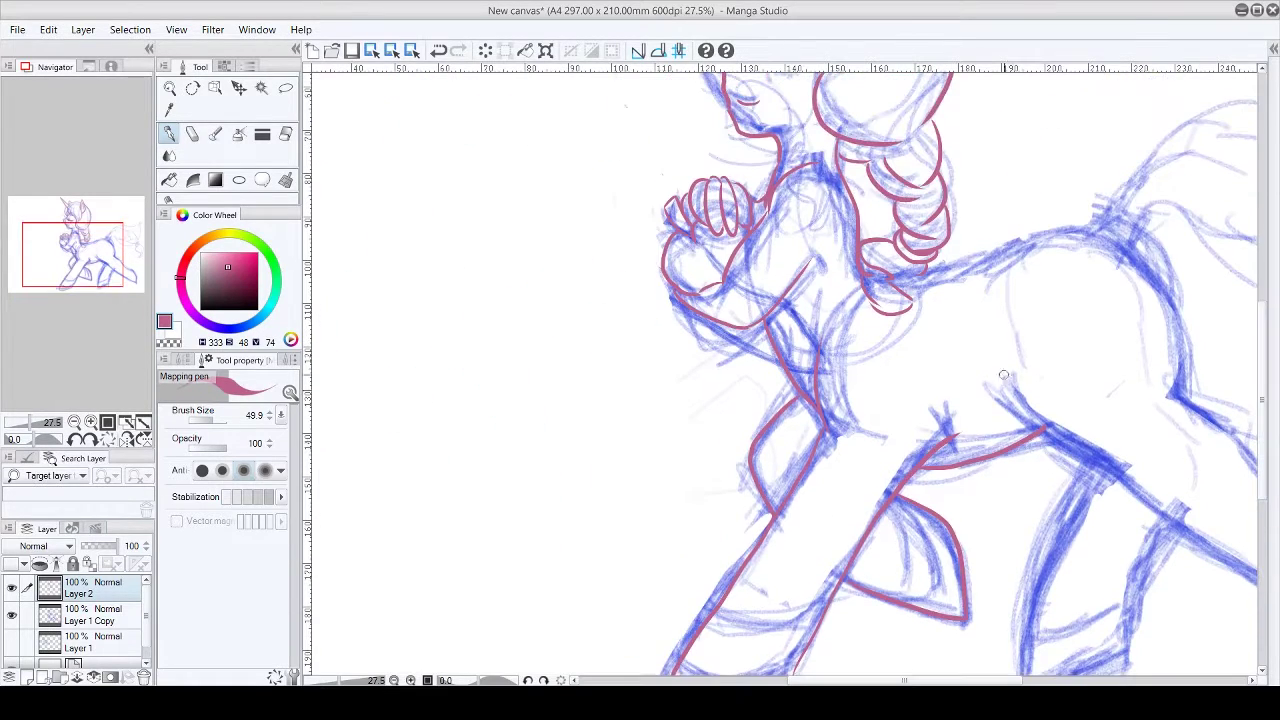
mouse_move(1106, 238)
left_mouse_down()
mouse_move(1188, 384)
mouse_move(1236, 432)
left_mouse_up()
scroll(1003, 375, "right", 5)
key("ctrl+plus")
key("ctrl+plus")
key("ctrl+plus")
left_click_drag(795, 282, 1130, 515)
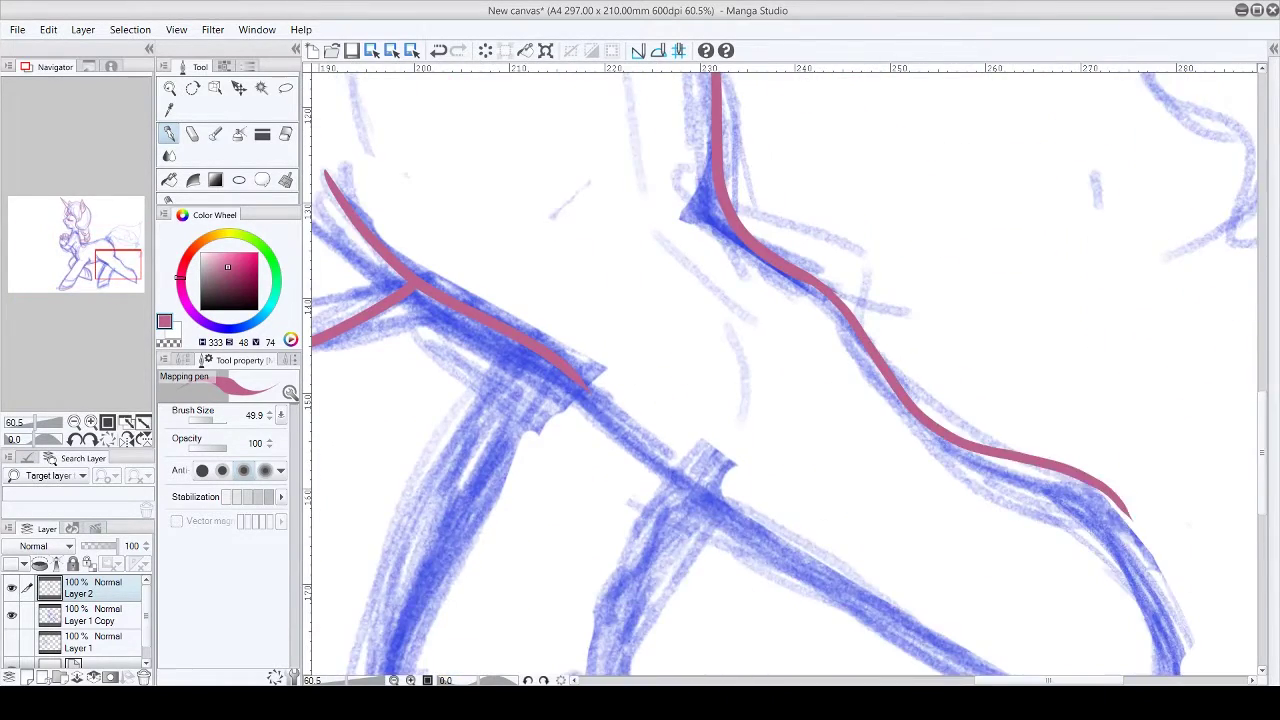
Step: Ink the near hind hoof's back edge and the leg's long underside, redoing the underside in shorter strokes
scroll(1130, 515, "down", 3)
left_click_drag(1120, 345, 1185, 595)
mouse_move(600, 238)
left_mouse_down()
mouse_move(1112, 580)
mouse_move(1190, 598)
left_mouse_up()
key("ctrl+z")
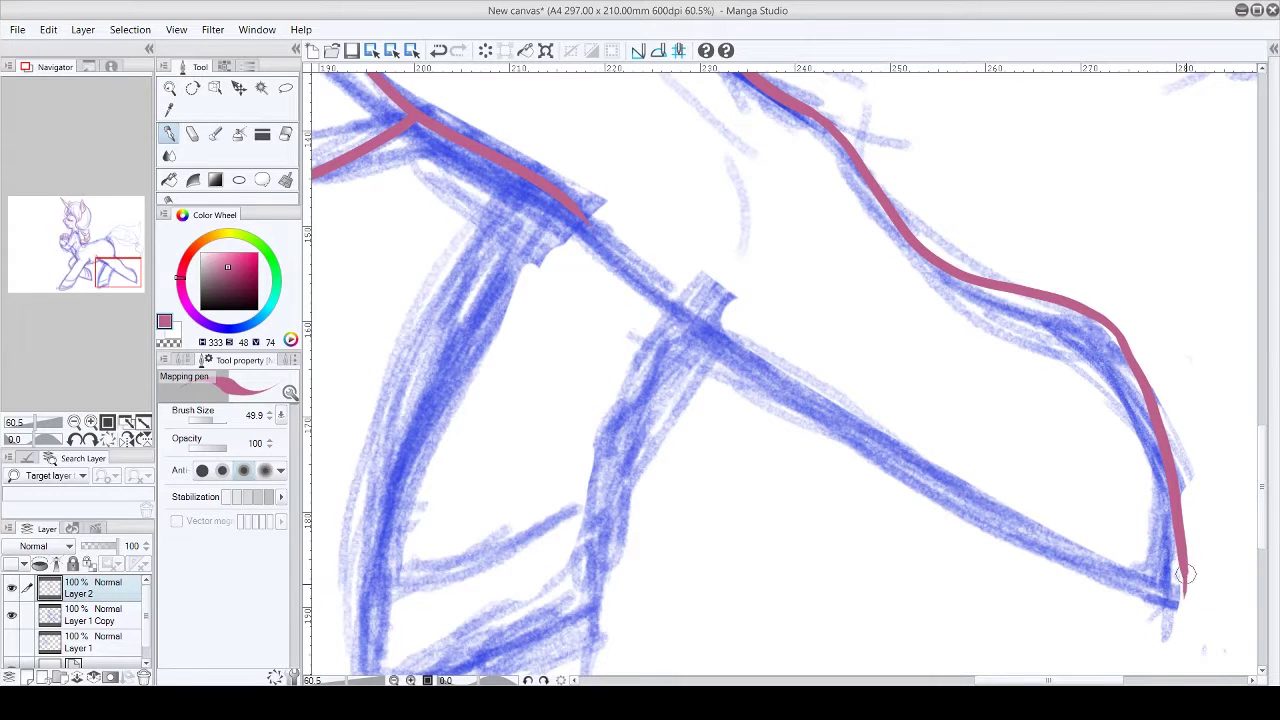
mouse_move(586, 226)
left_mouse_down()
mouse_move(870, 445)
mouse_move(1180, 612)
left_mouse_up()
key("ctrl+z")
left_click_drag(914, 486, 1182, 618)
mouse_move(590, 232)
left_mouse_down()
mouse_move(660, 300)
mouse_move(1100, 549)
left_mouse_up()
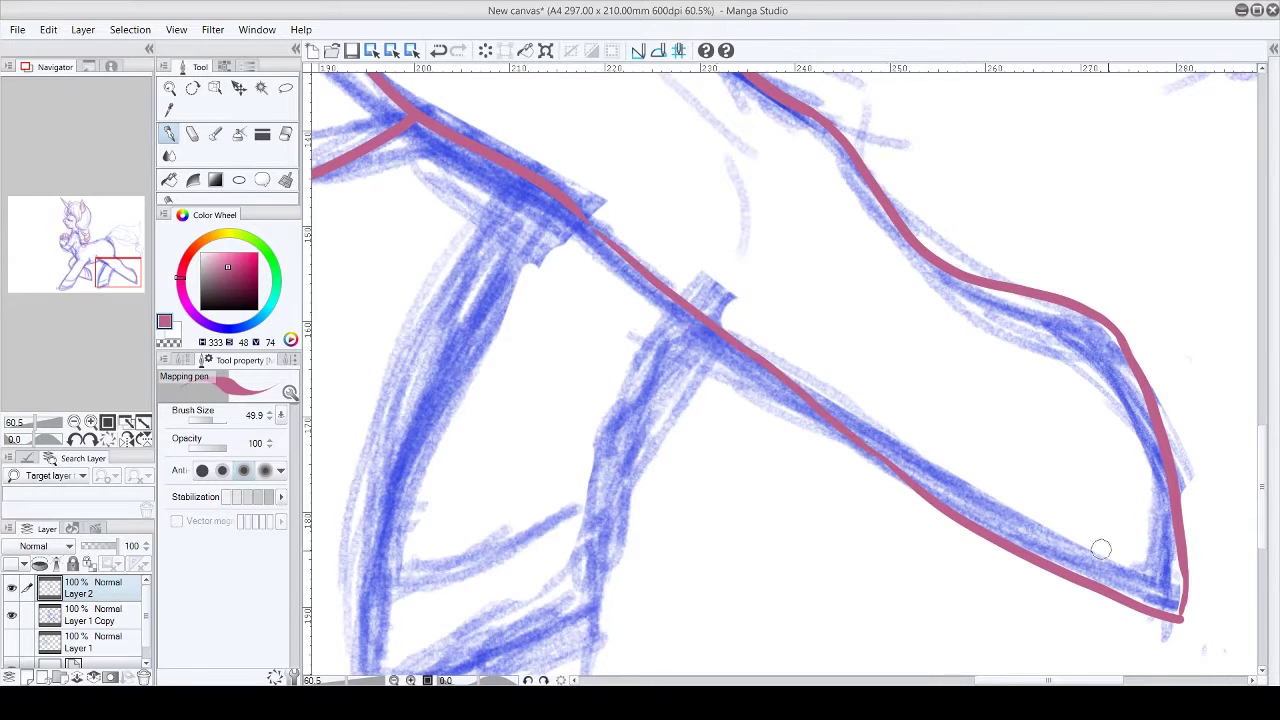
Step: Ink the far hind leg's front edge, hoof base and rear edge, redoing the strokes that miss the sketch
key("ctrl+minus")
key("ctrl+minus")
key("ctrl+minus")
left_click_drag(850, 364, 808, 510)
key("ctrl+z")
left_click_drag(784, 310, 705, 542)
left_click_drag(705, 542, 822, 498)
left_click_drag(828, 480, 822, 497)
key("ctrl+z")
left_click_drag(862, 372, 823, 497)
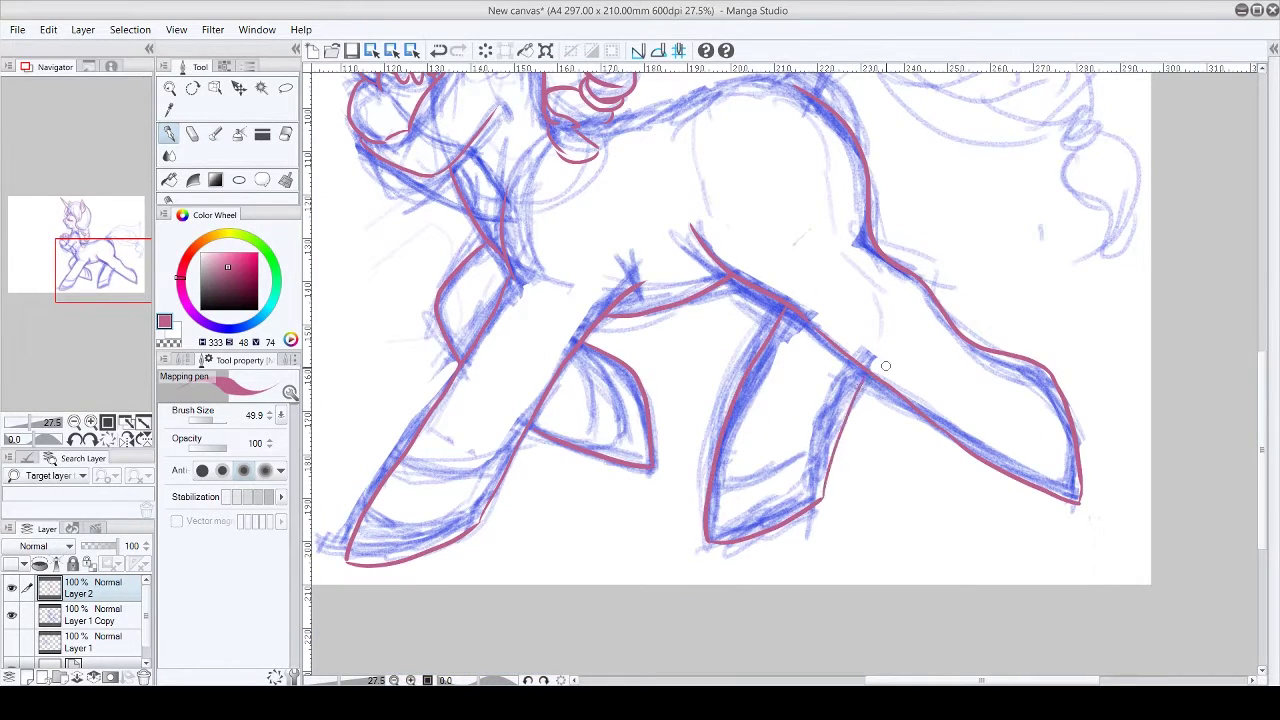
Step: Undo the last strokes and rotate the canvas 60 degrees to redraw the near hind leg's rear contour
key("ctrl+z")
key("ctrl+z")
key("asciicircum")
key("asciicircum")
key("asciicircum")
key("asciicircum")
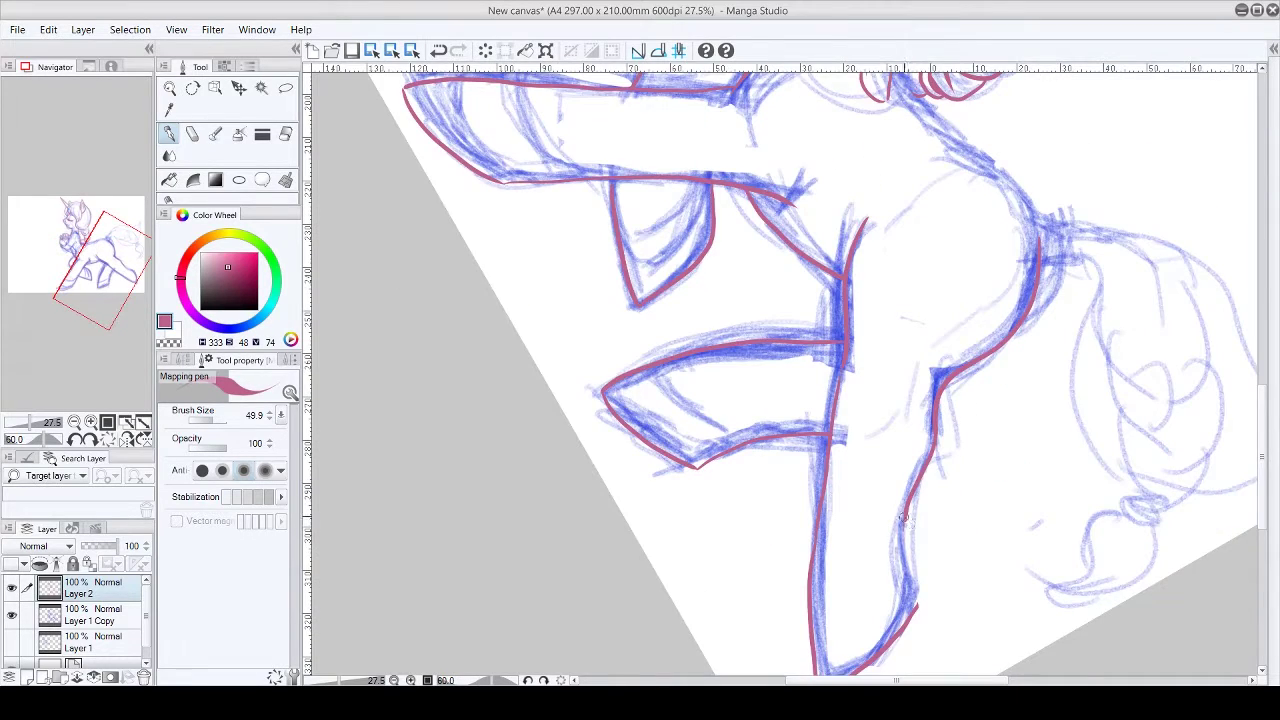
Step: Ink the back line from the base of the braid to the rump and return the canvas to upright
scroll(1270, 430, "up", 3)
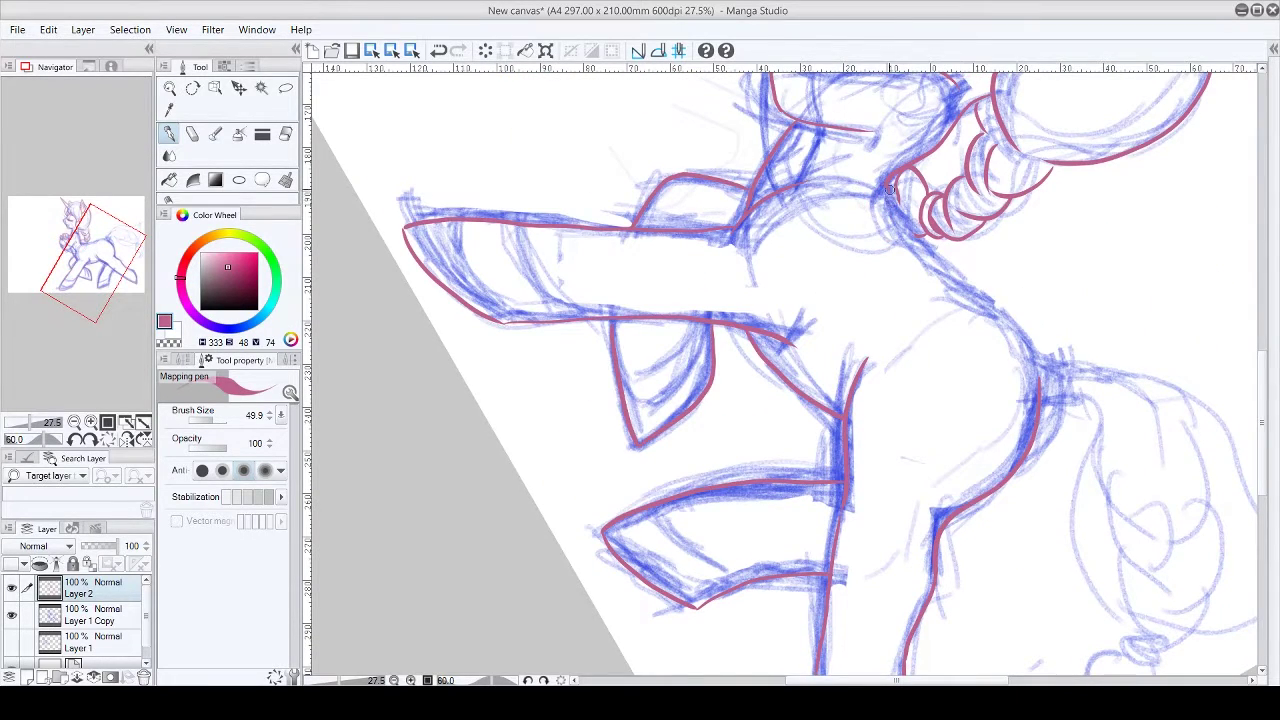
left_click_drag(889, 190, 1038, 375)
key("minus")
key("minus")
key("minus")
key("minus")
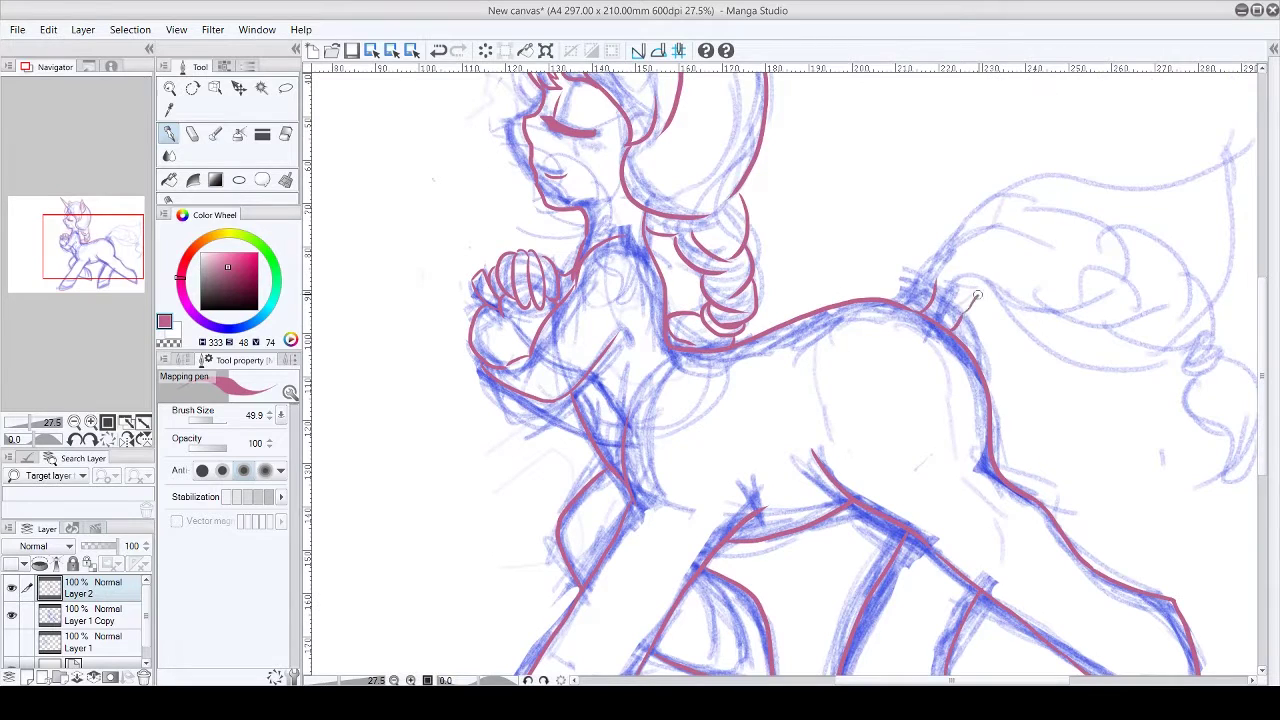
mouse_move(978, 296)
left_mouse_down()
mouse_move(1080, 244)
mouse_move(1022, 268)
mouse_move(1097, 323)
mouse_move(1130, 406)
mouse_move(1166, 443)
mouse_move(1148, 441)
mouse_move(1194, 453)
mouse_move(1194, 514)
left_mouse_up()
key("ctrl+z")
key("ctrl+z")
key("ctrl+z")
key("ctrl+z")
key("ctrl+z")
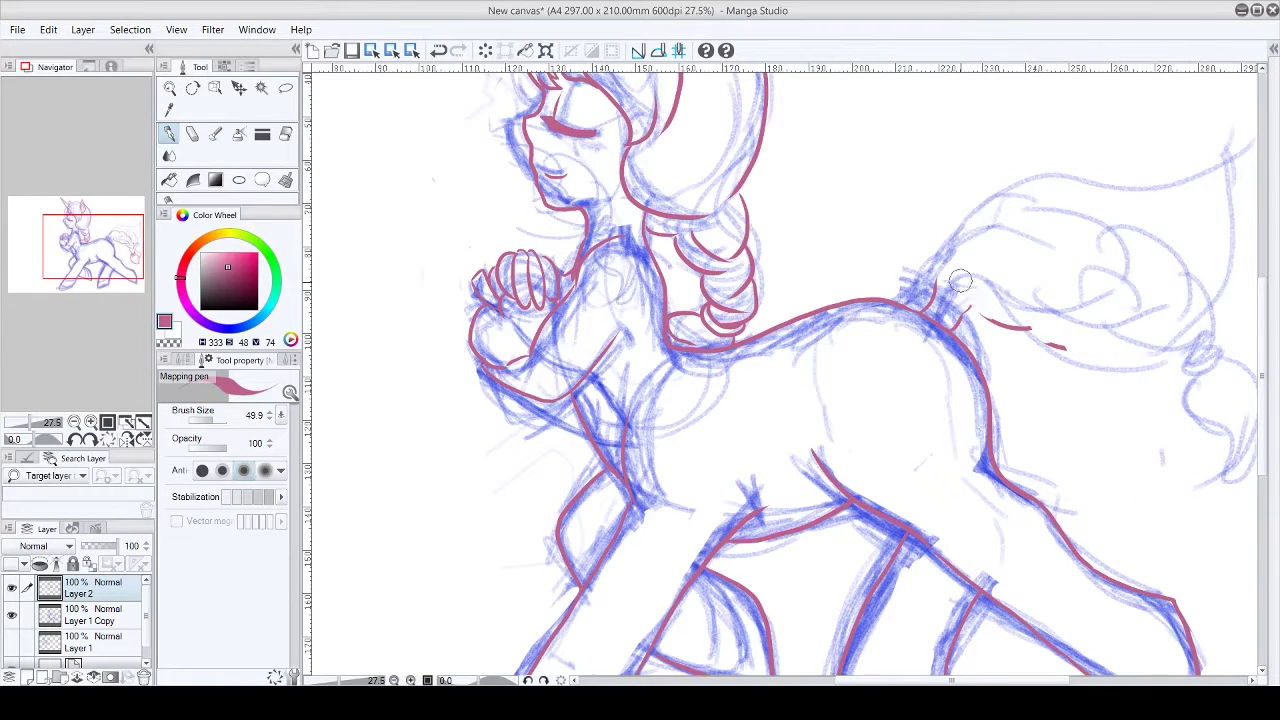
scroll(1160, 440, "up", 3)
left_click_drag(855, 366, 930, 372)
left_click_drag(793, 236, 1123, 405)
left_click_drag(925, 380, 1095, 478)
left_click_drag(1155, 340, 1155, 470)
left_click_drag(920, 340, 1055, 378)
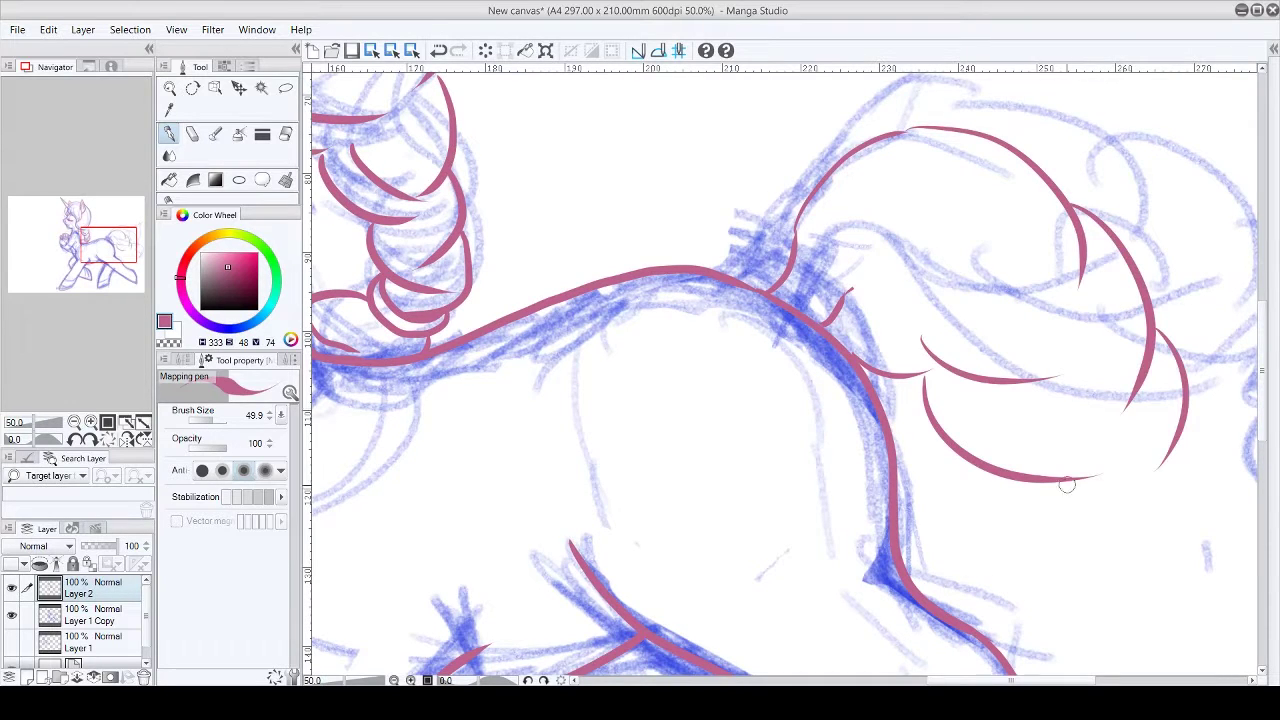
left_click_drag(1065, 480, 1195, 515)
left_click_drag(1190, 410, 1215, 515)
mouse_move(1145, 525)
left_mouse_down()
mouse_move(1250, 545)
mouse_move(953, 557)
left_mouse_up()
key("ctrl+z")
key("ctrl+z")
key("ctrl+z")
key("ctrl+z")
key("ctrl+z")
key("ctrl+z")
key("ctrl+z")
key("ctrl+z")
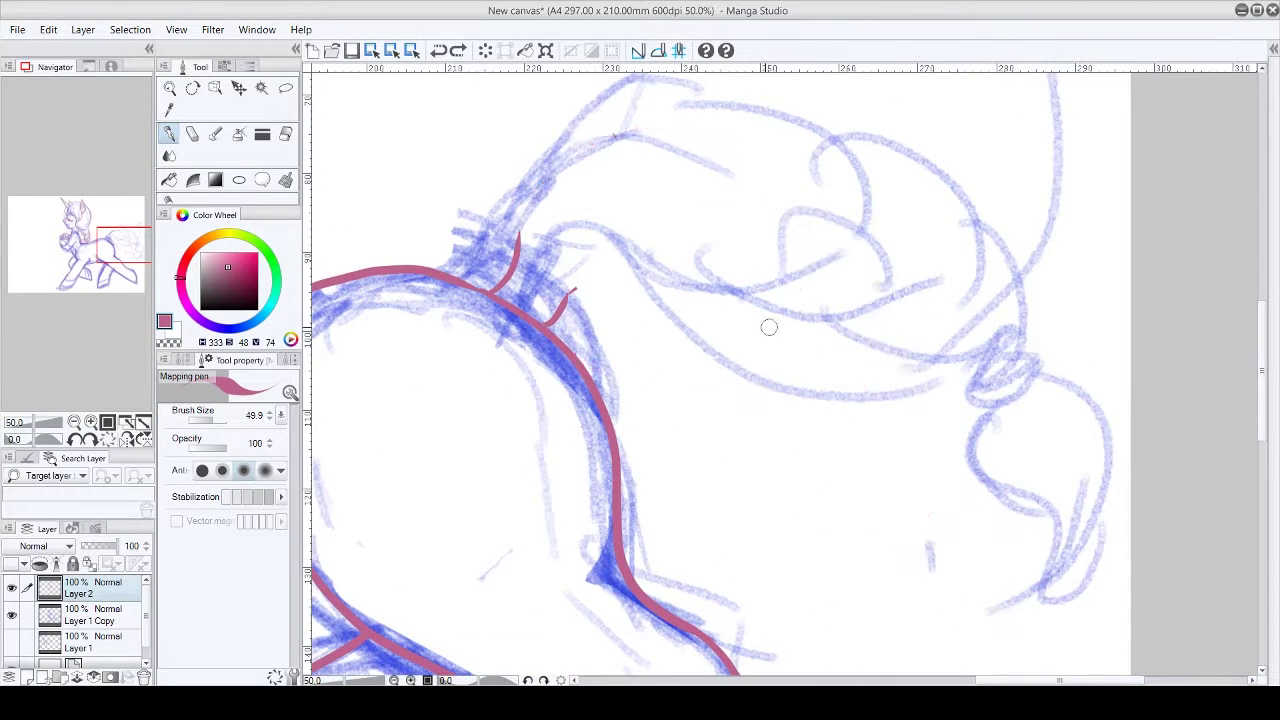
Step: Ink the upper tail as large overlapping curved lobes starting from the rump
left_click_drag(548, 322, 705, 333)
left_click_drag(522, 235, 810, 205)
left_click_drag(812, 158, 880, 300)
left_click_drag(885, 262, 900, 382)
left_click_drag(890, 305, 700, 275)
left_click_drag(706, 332, 905, 385)
Step: Ink the tail's narrowing braid segments, the tie bands and the pointed tuft at its end
left_click_drag(930, 320, 965, 400)
left_click_drag(850, 420, 990, 470)
left_click_drag(965, 425, 1030, 500)
mouse_move(975, 460)
left_mouse_down()
mouse_move(1060, 530)
mouse_move(1040, 640)
left_mouse_up()
left_click_drag(1065, 480, 1059, 660)
scroll(1050, 620, "down", 3)
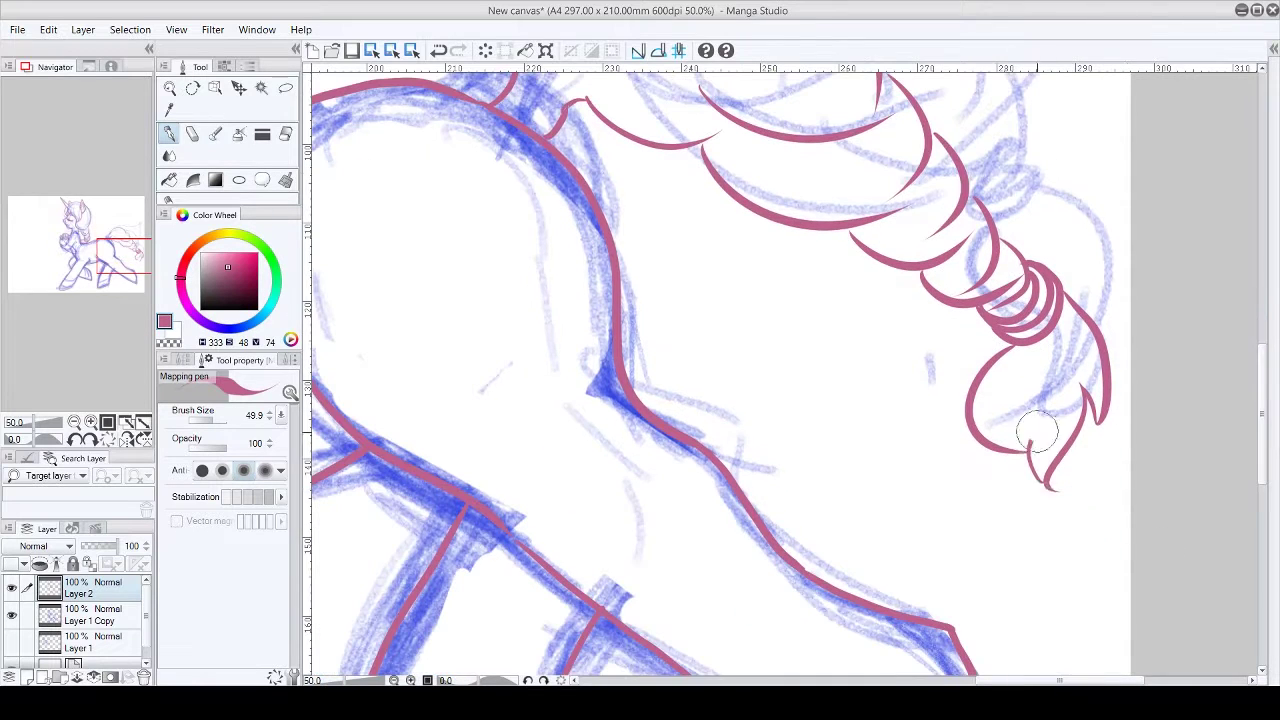
mouse_move(1040, 472)
left_mouse_down()
mouse_move(1058, 494)
mouse_move(1018, 435)
left_mouse_up()
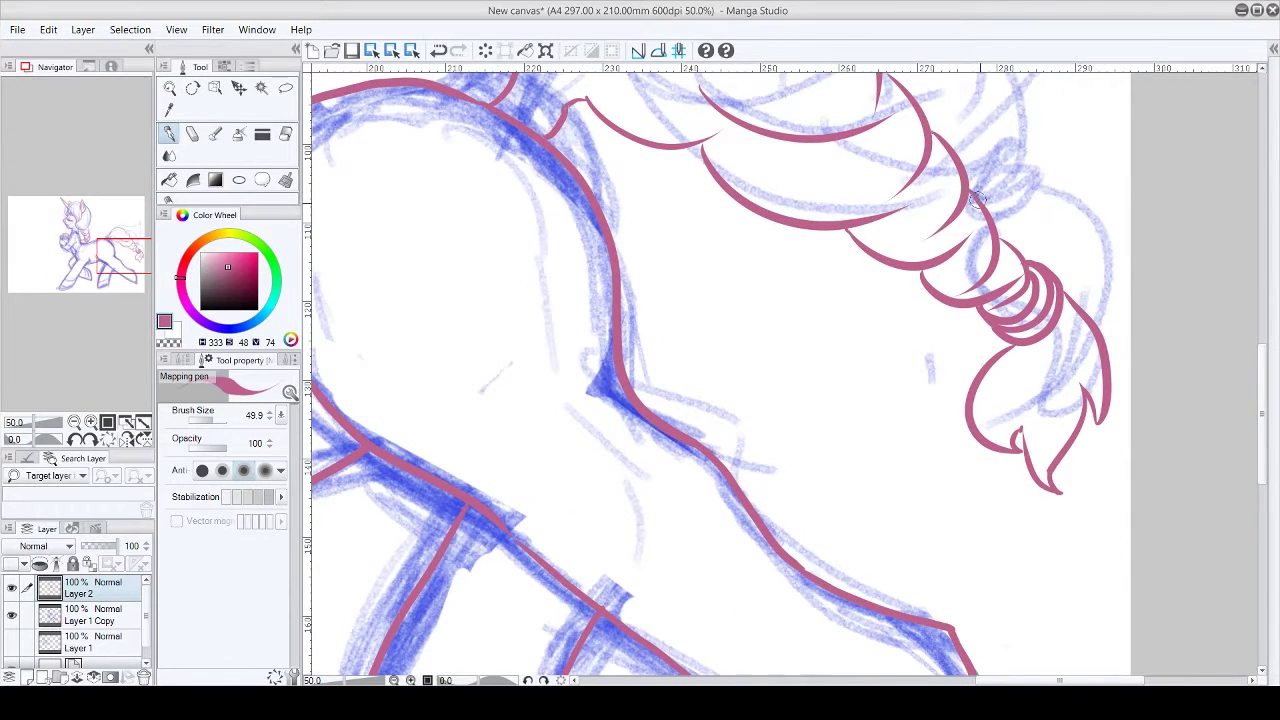
Step: Hide the blue sketch on Layer 1 Copy so that only the line art is displayed
scroll(1242, 328, "up", 5)
scroll(700, 400, "left", 5)
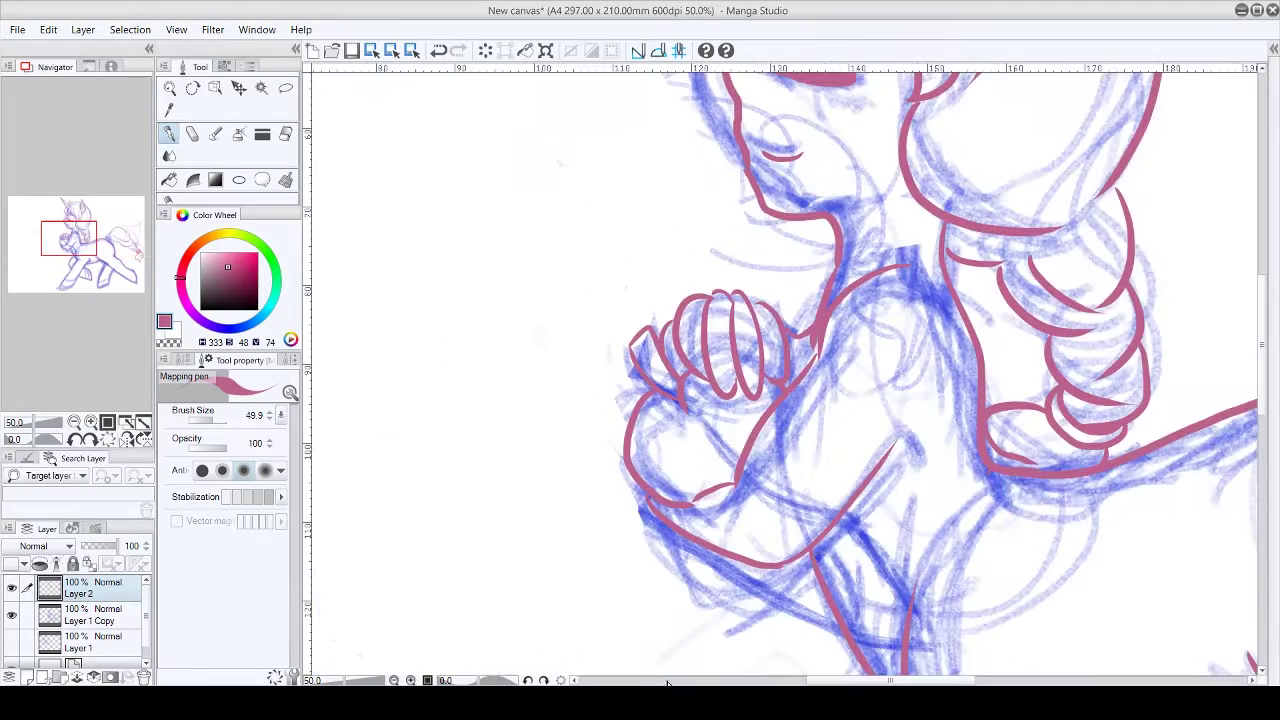
scroll(805, 633, "down", 3)
left_click(11, 615)
scroll(805, 633, "right", 5)
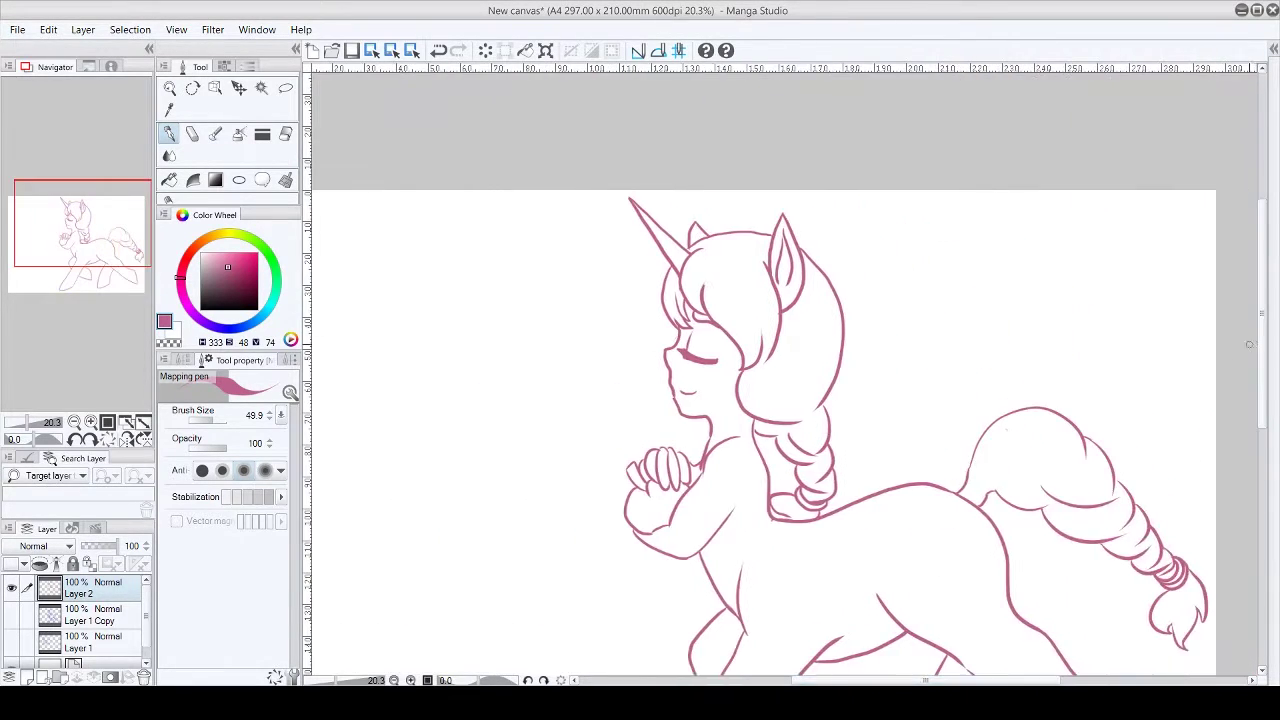
Step: Add a new layer above the line art and draw fur tufts around the near hind hoof
scroll(900, 600, "down", 2)
key("ctrl+shift+n")
scroll(1063, 655, "up", 2)
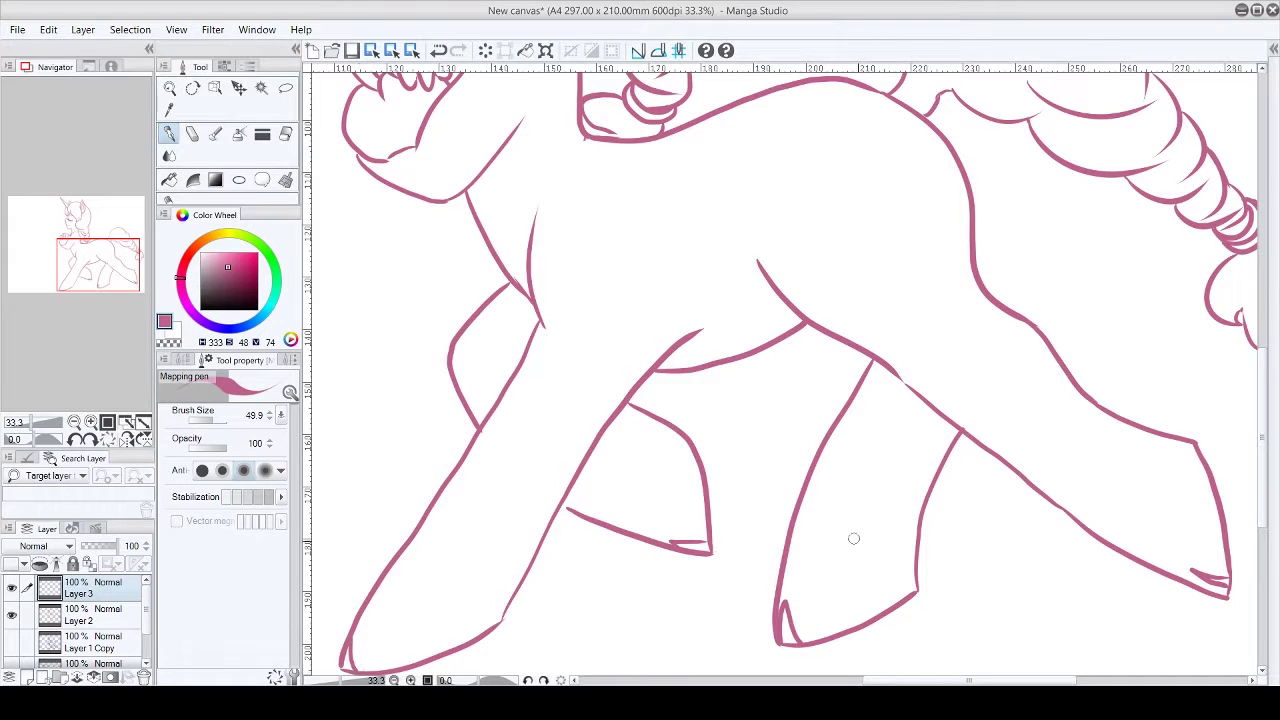
left_click_drag(1098, 408, 1165, 420)
mouse_move(1140, 455)
left_mouse_down()
mouse_move(1205, 495)
mouse_move(1198, 545)
left_mouse_up()
left_click_drag(1138, 495, 1195, 518)
left_click_drag(1140, 478, 1203, 497)
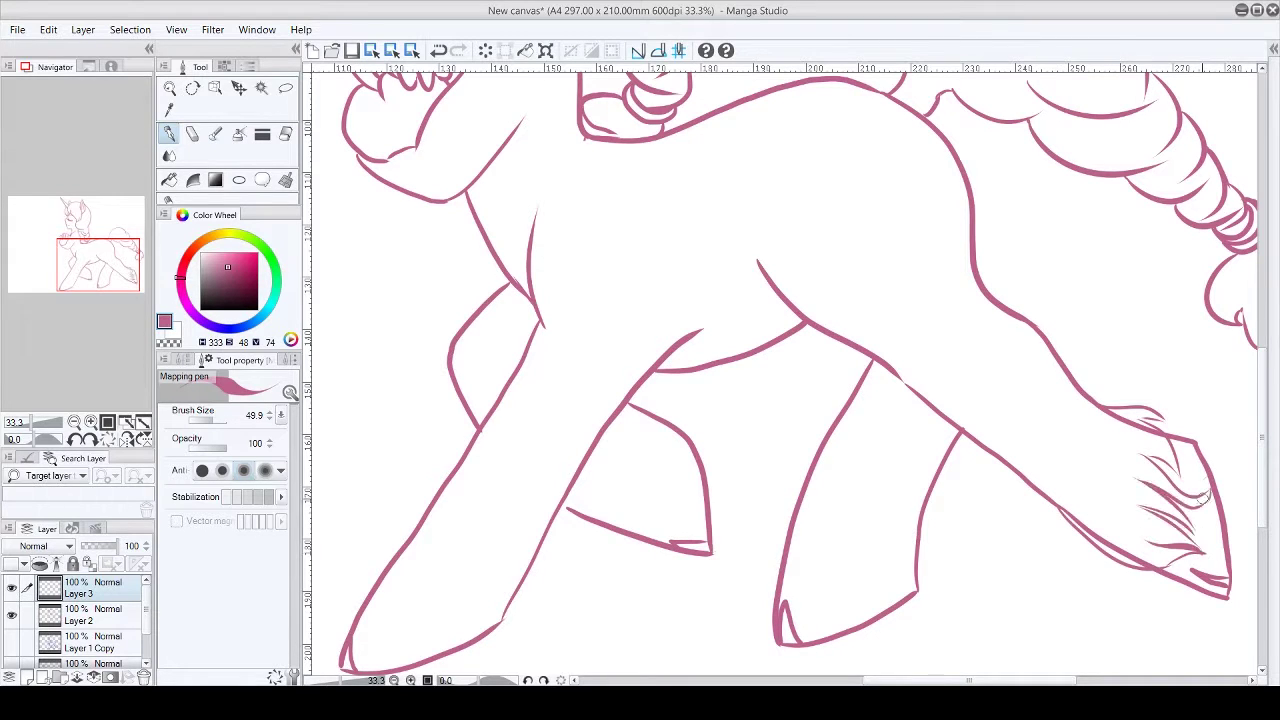
Step: Draw fur tufts across the top and along the back of the far hind hoof
left_click_drag(785, 585, 862, 603)
left_click_drag(847, 565, 908, 583)
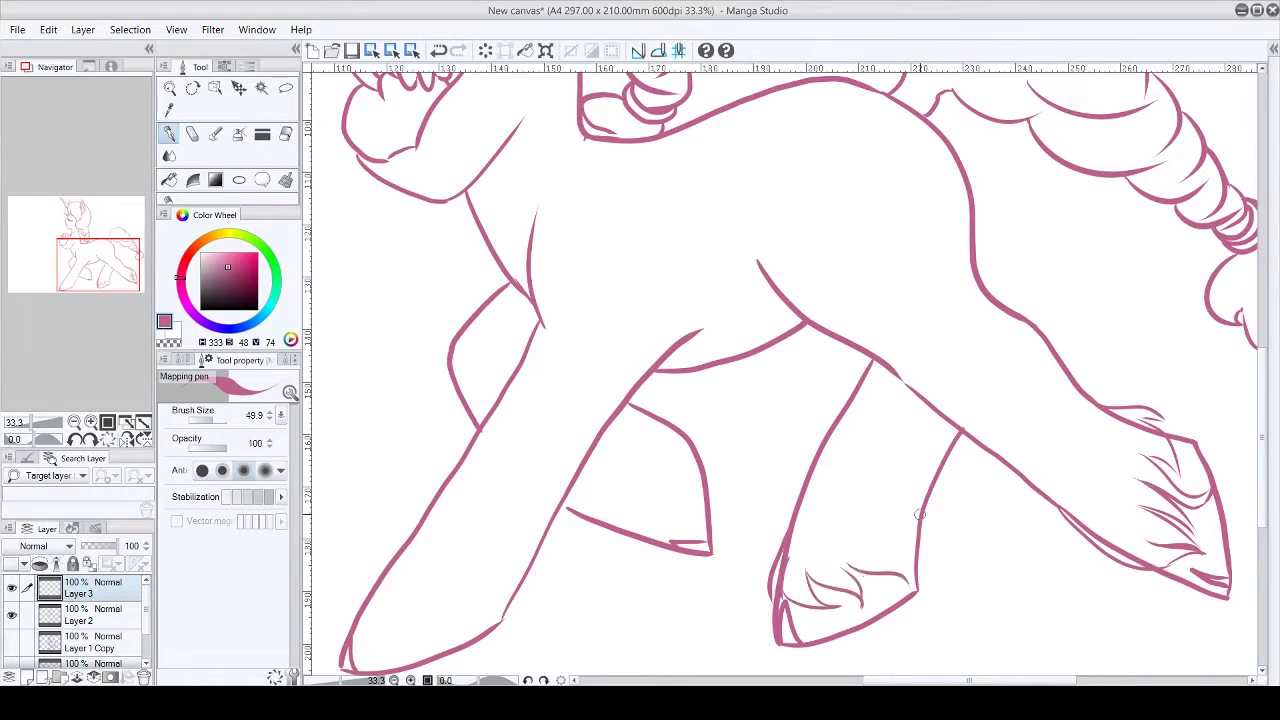
left_click_drag(922, 505, 962, 530)
left_click_drag(895, 545, 934, 570)
Step: Draw fur tufts along the edges and inside of the folded far front hoof
left_click_drag(566, 511, 655, 552)
left_click_drag(600, 535, 652, 558)
left_click_drag(632, 402, 684, 438)
left_click_drag(650, 462, 668, 520)
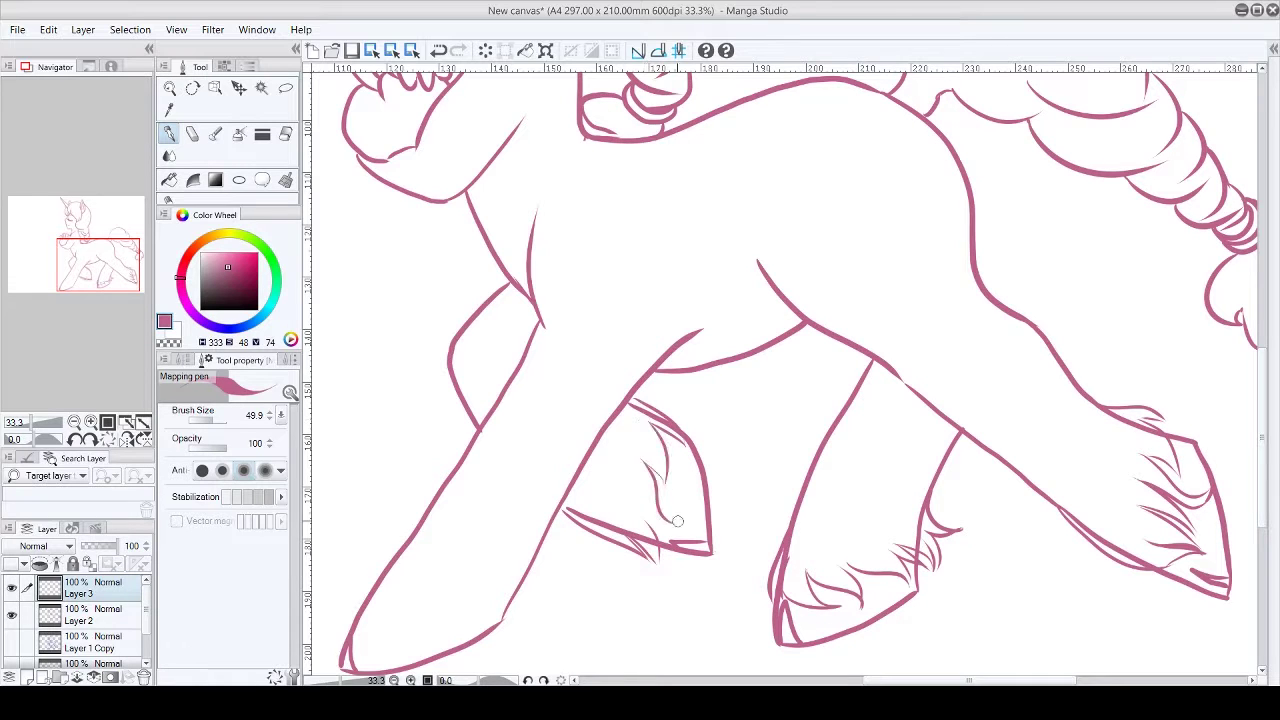
Step: Draw fur tufts along the back, front and top of the near front hoof
left_click_drag(548, 530, 540, 592)
left_click_drag(522, 584, 508, 612)
mouse_move(376, 578)
left_mouse_down()
mouse_move(345, 626)
mouse_move(386, 632)
left_mouse_up()
left_click_drag(380, 606, 430, 612)
left_click_drag(430, 610, 448, 640)
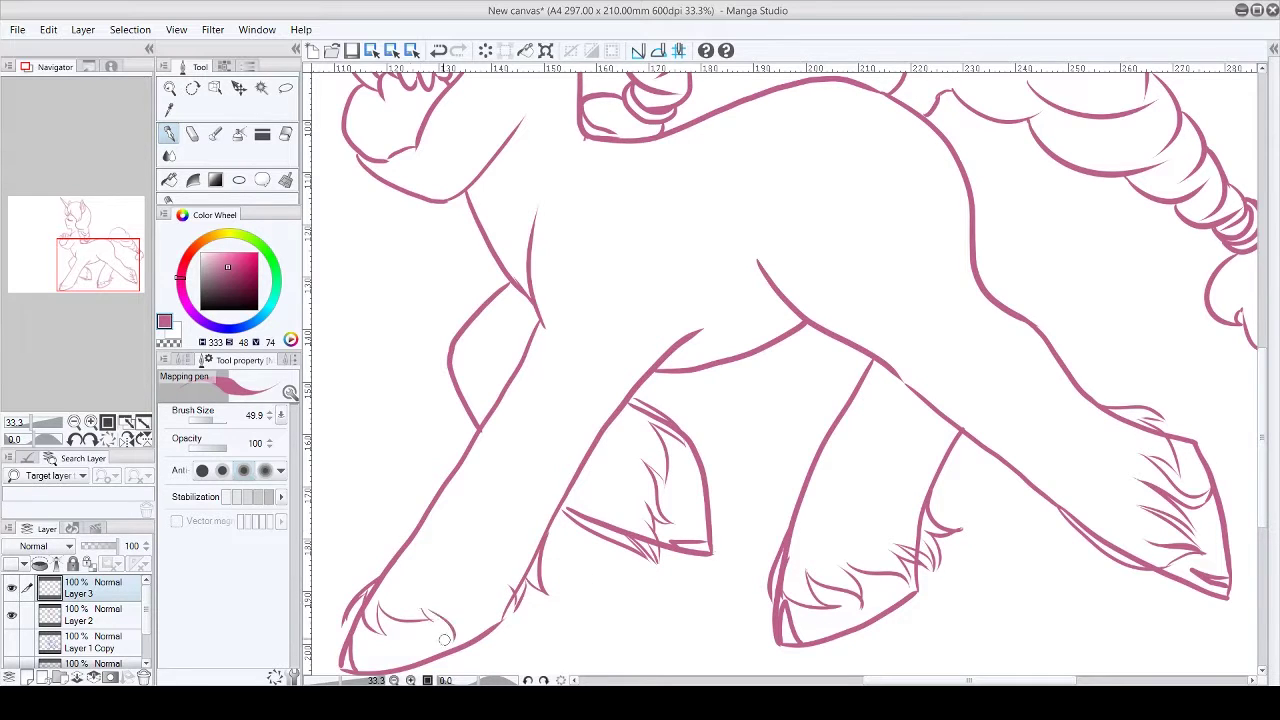
Step: Add a new layer above the hoof fur layer
scroll(780, 370, "up", 5)
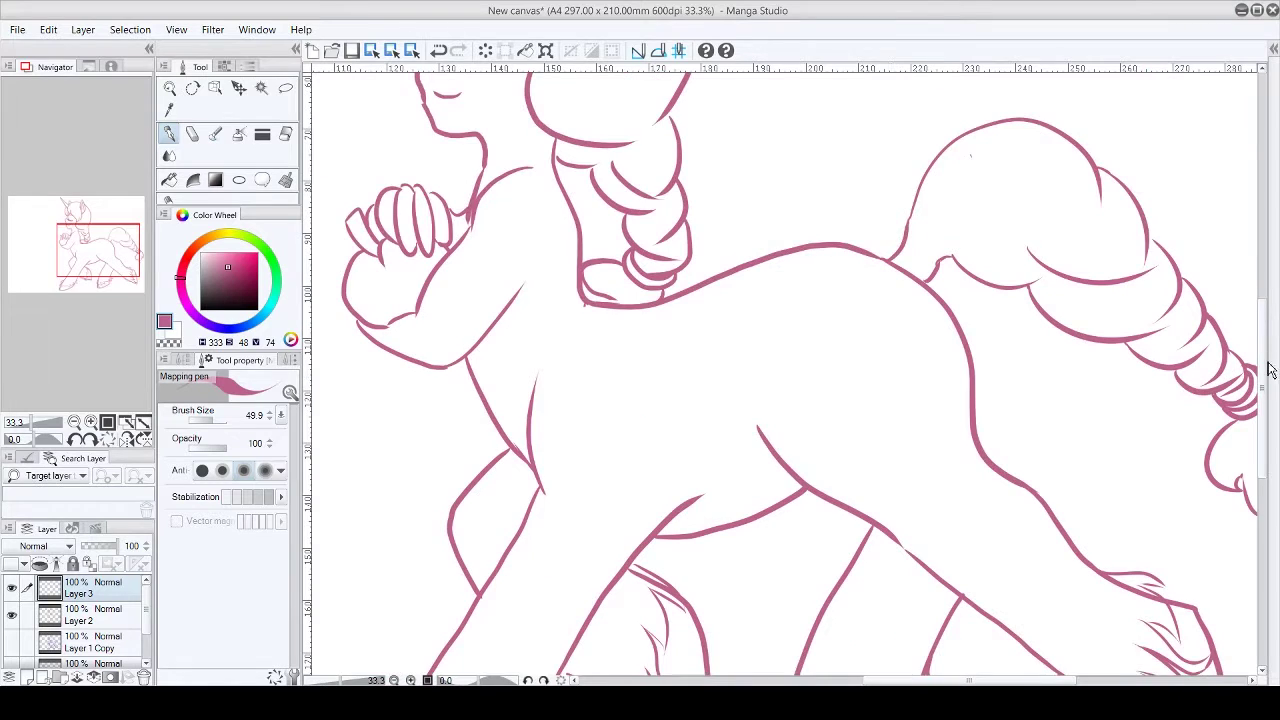
scroll(531, 466, "down", 3)
key("ctrl+shift+n")
Step: Try to sketch a flowing cape outline around the shoulders and chest in dark blue
scroll(551, 451, "down", 3)
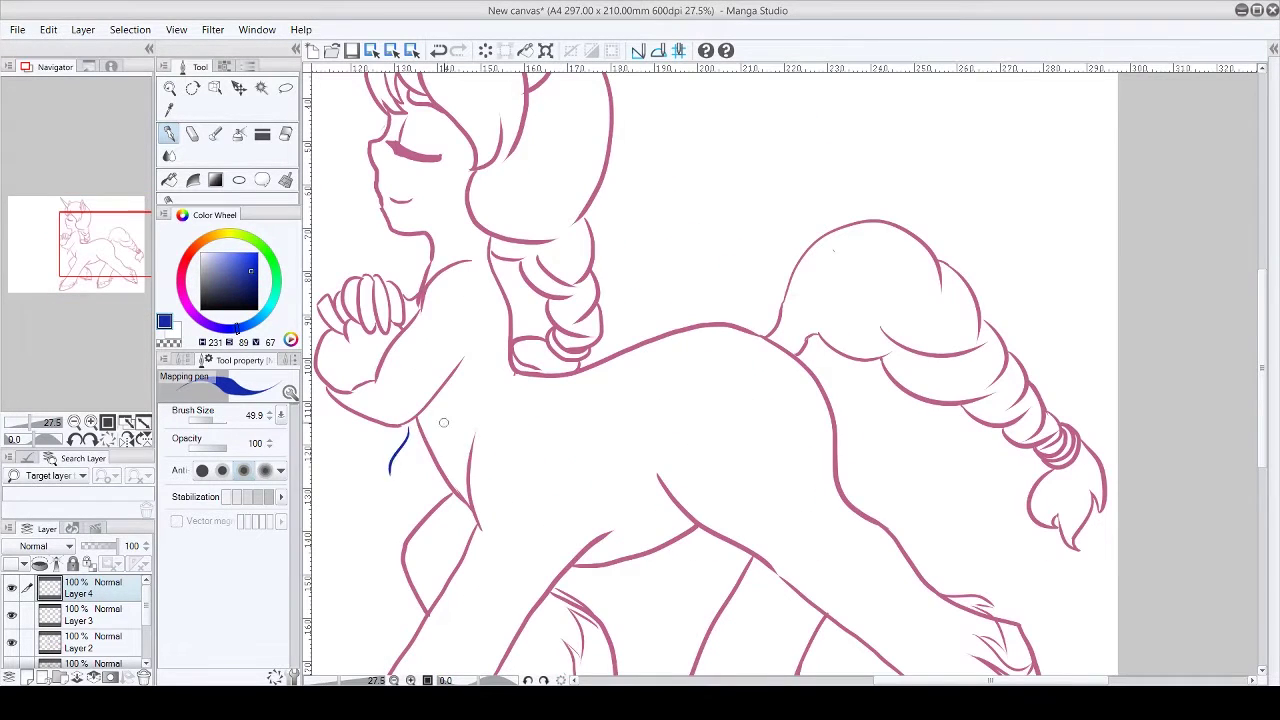
key("ctrl+z")
scroll(484, 365, "down", 3)
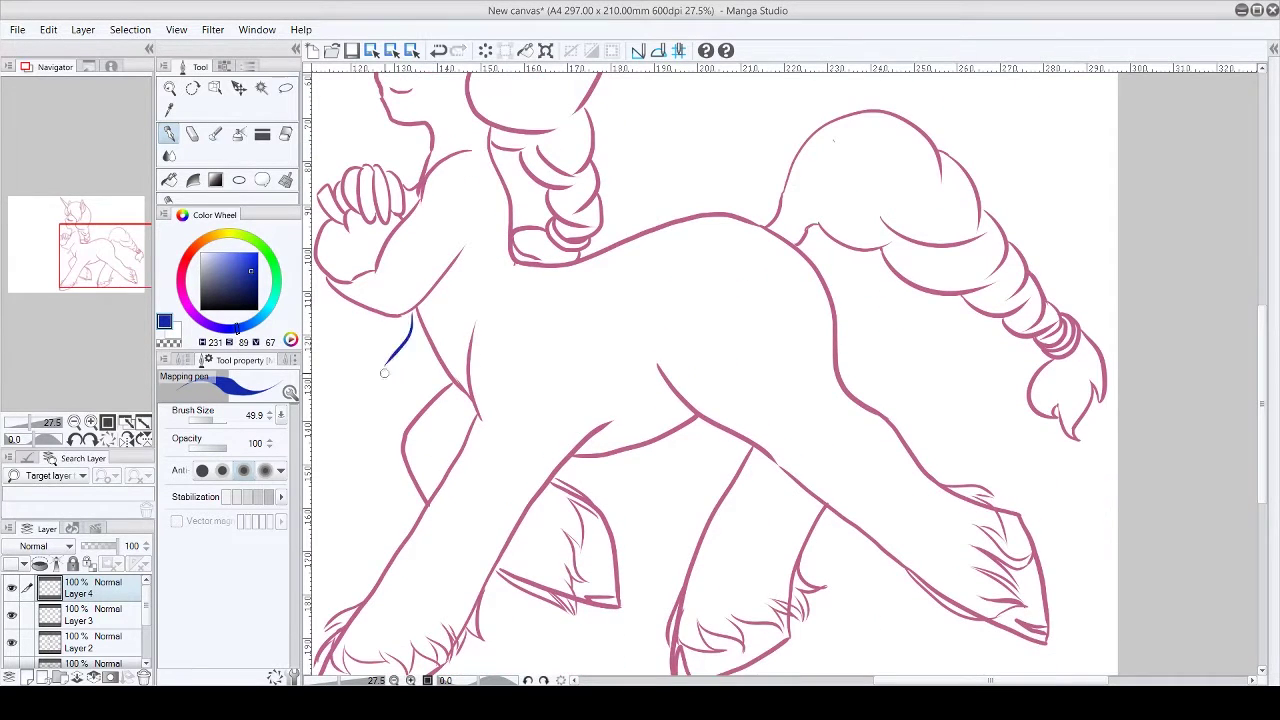
left_click_drag(384, 373, 583, 284)
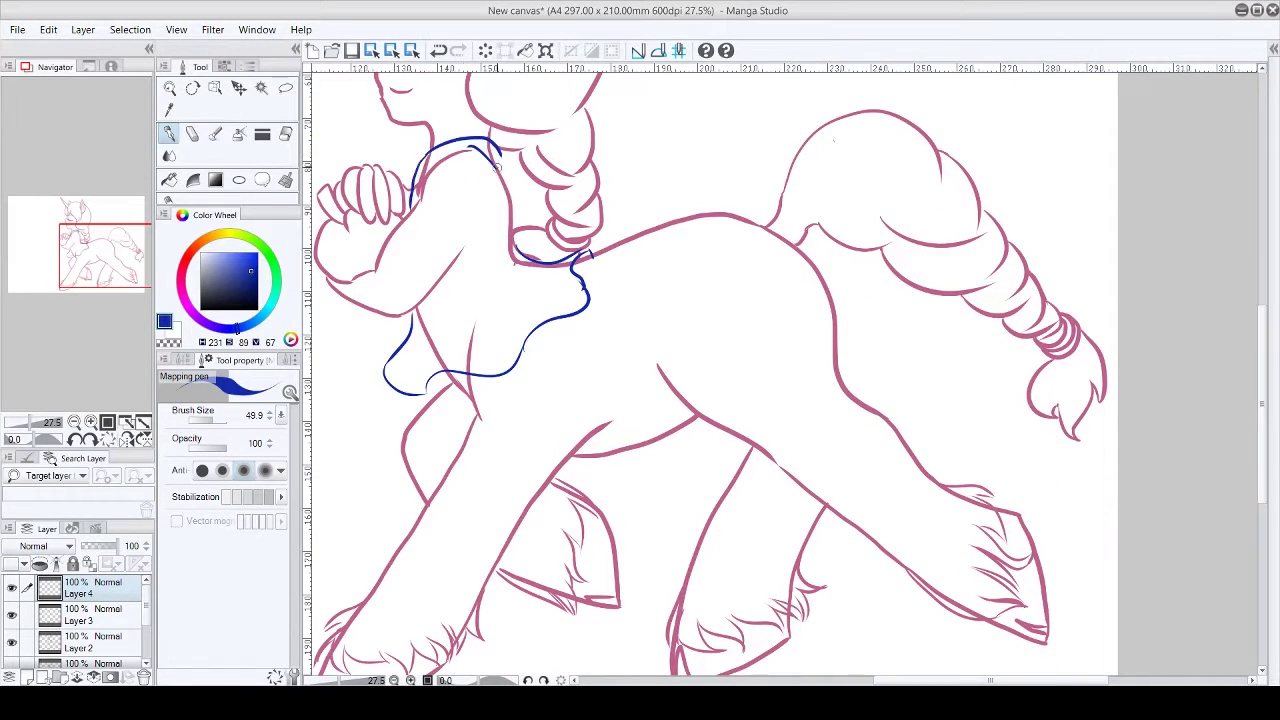
left_click(442, 50)
left_click(442, 50)
Step: Sketch corrections to the horn, face profile and hair in the pink line colour on Layer 4, and lower its opacity to 54%
left_click(682, 388, "alt")
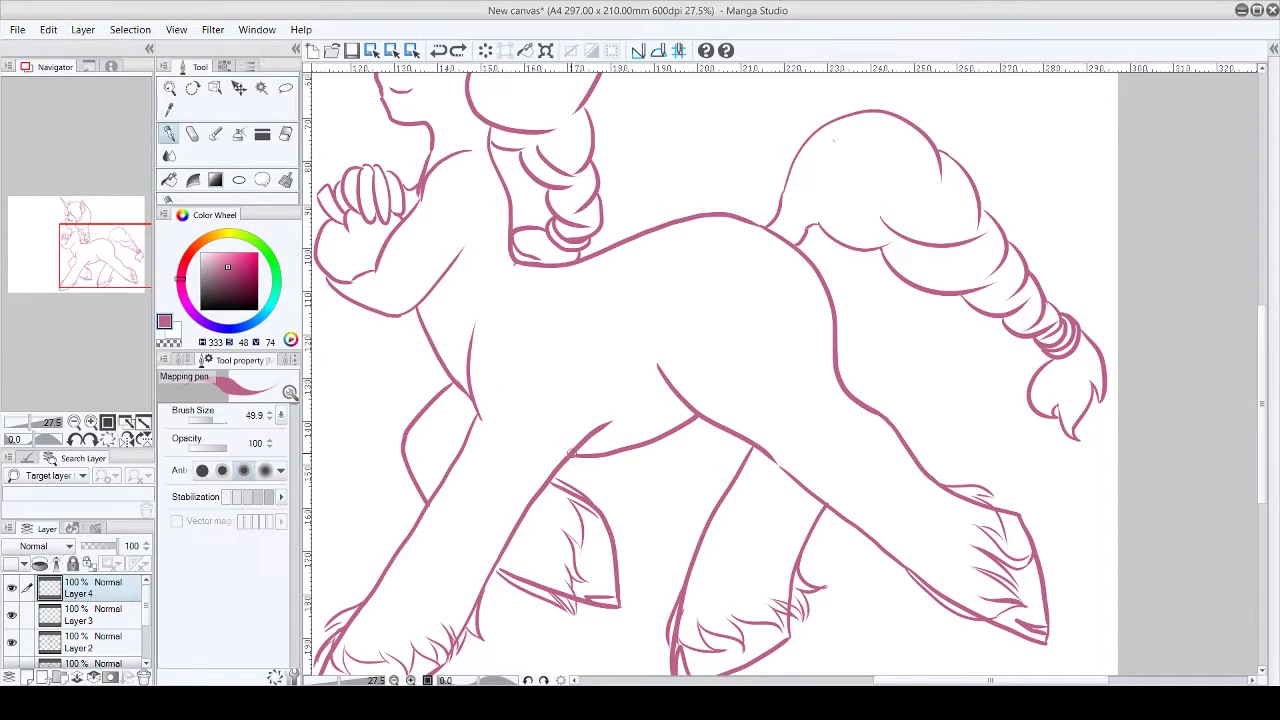
scroll(1263, 381, "up", 6)
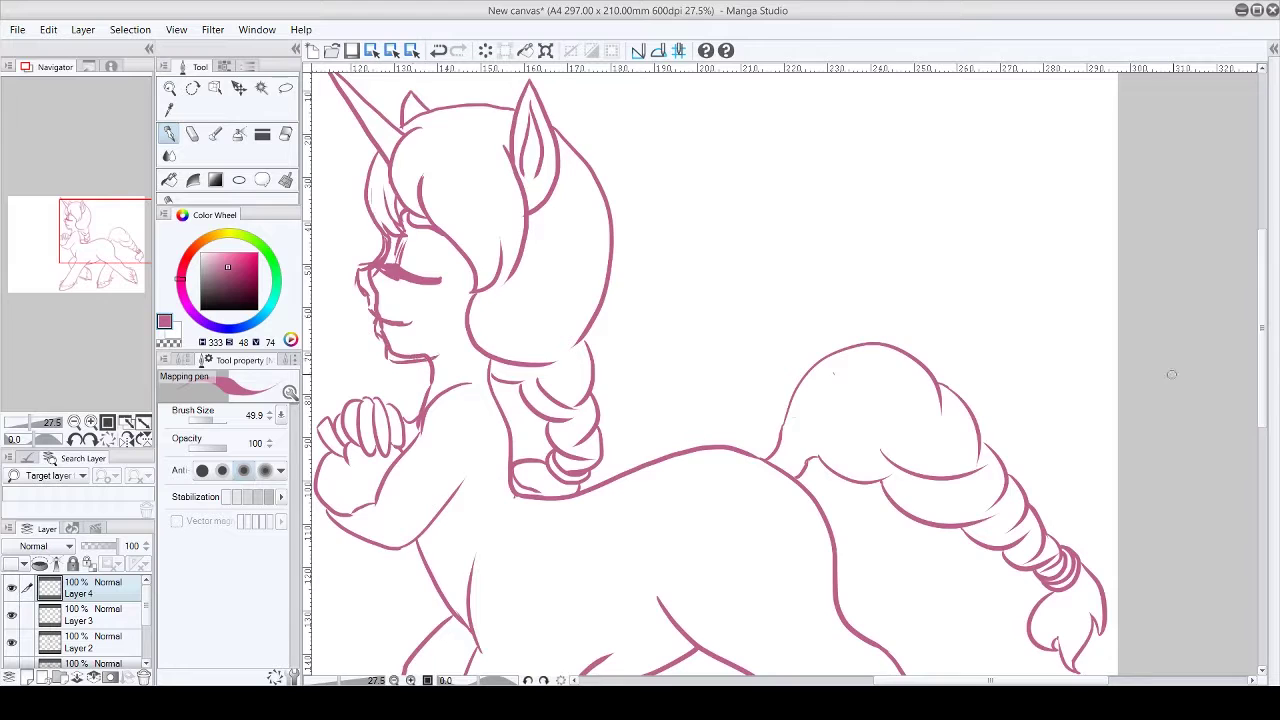
scroll(1171, 374, "up", 2)
left_click_drag(392, 226, 503, 211)
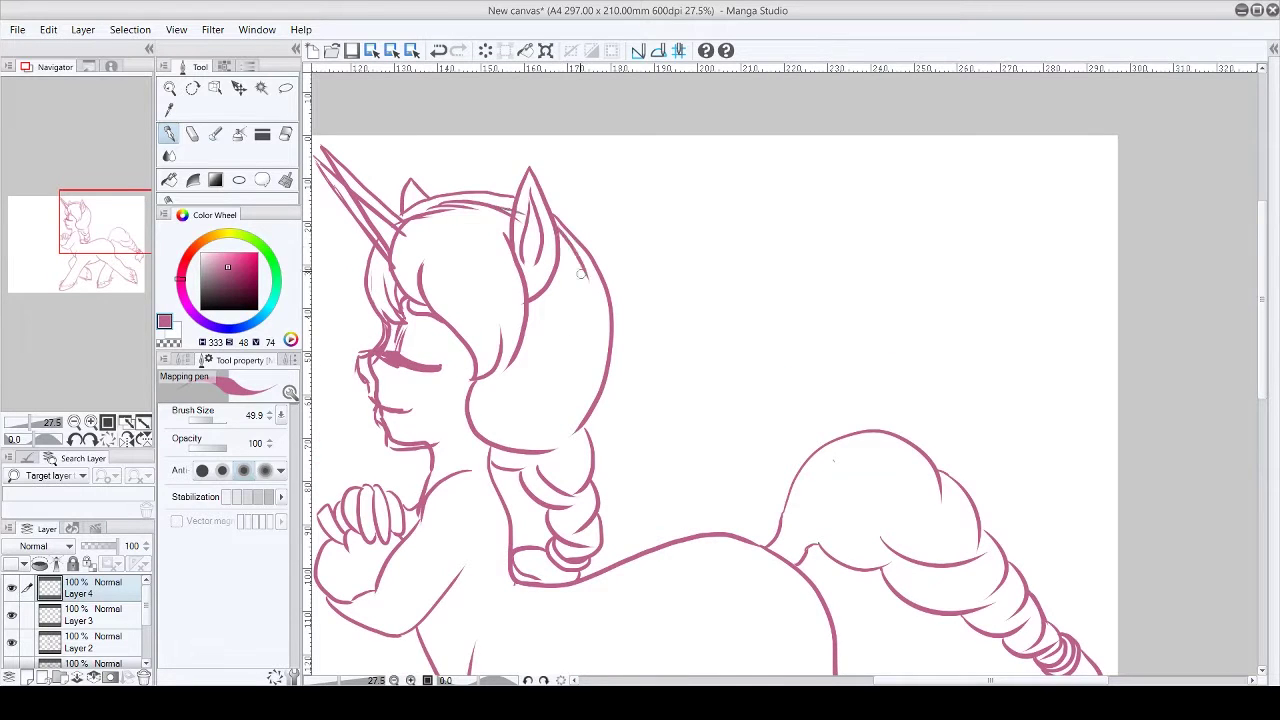
left_click_drag(565, 252, 590, 398)
left_click_drag(592, 305, 606, 400)
left_click_drag(462, 410, 538, 478)
left_click_drag(938, 468, 942, 500)
left_click_drag(885, 572, 977, 605)
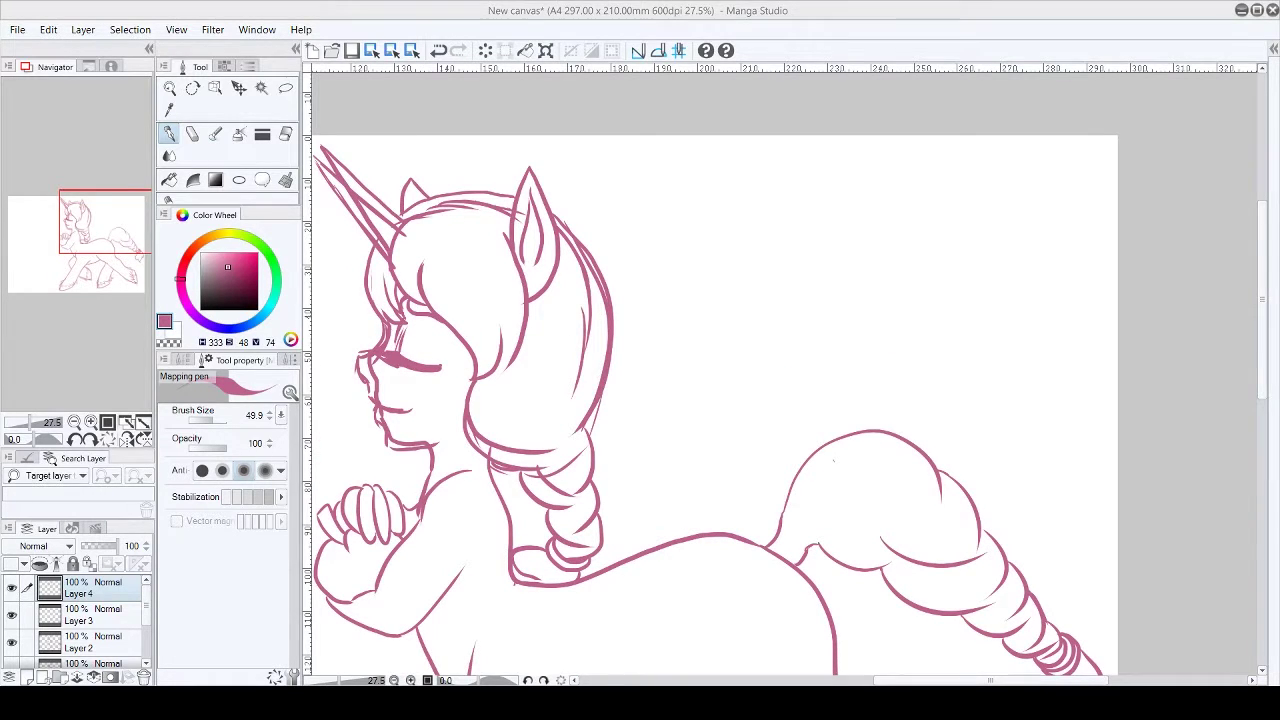
left_click(104, 545)
Step: Erase the Layer 2 leg and hoof lines that overlap the fur tufts, and merge the fur layer into Layer 2
left_click(100, 636)
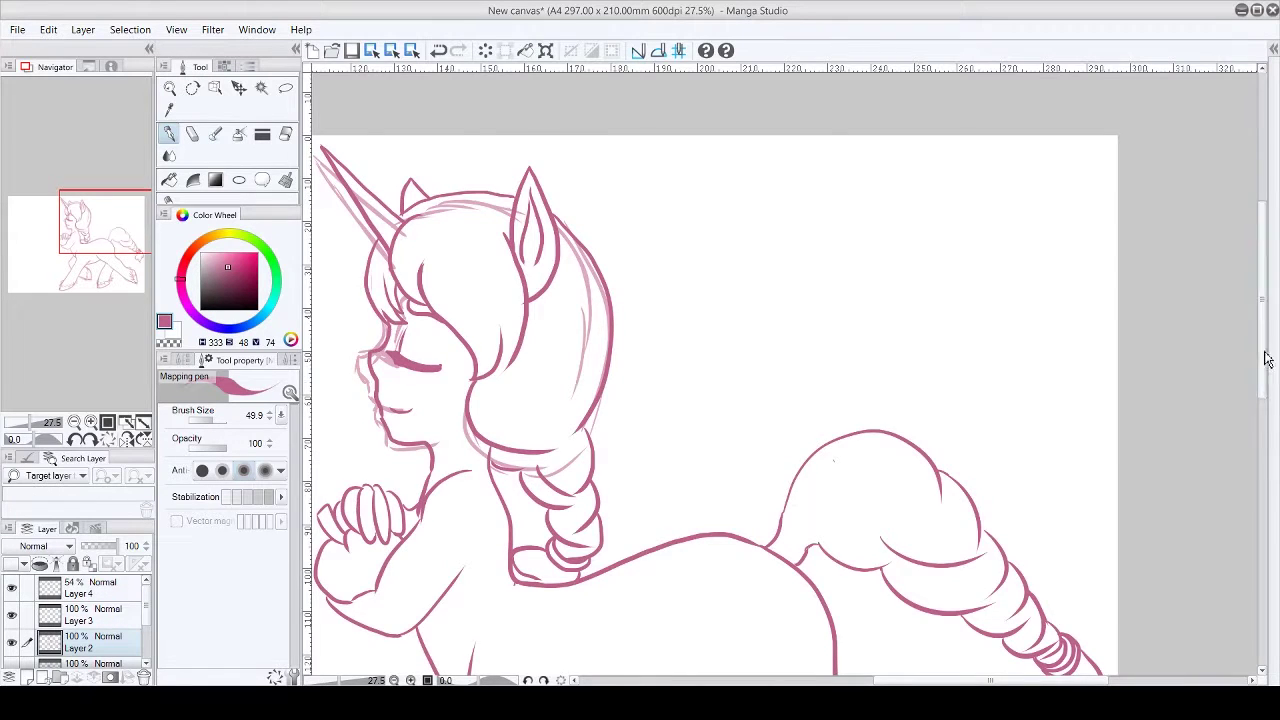
scroll(929, 516, "down", 5)
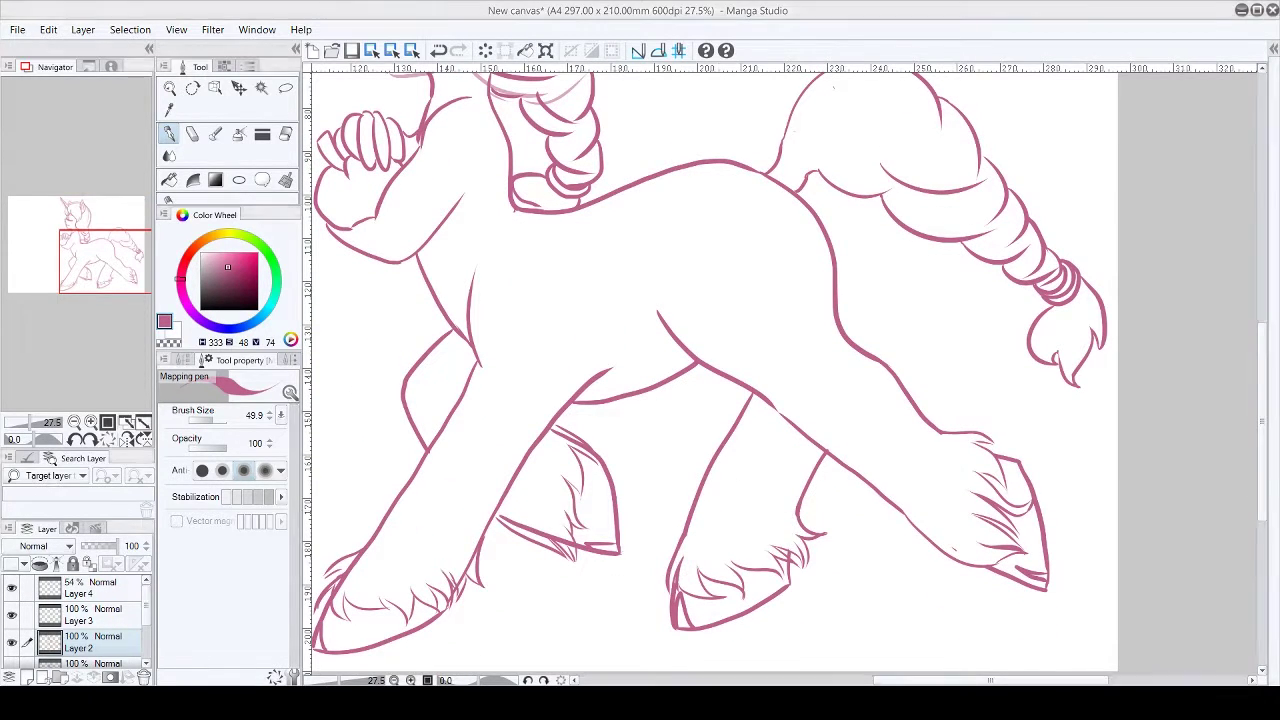
left_click_drag(498, 519, 578, 552)
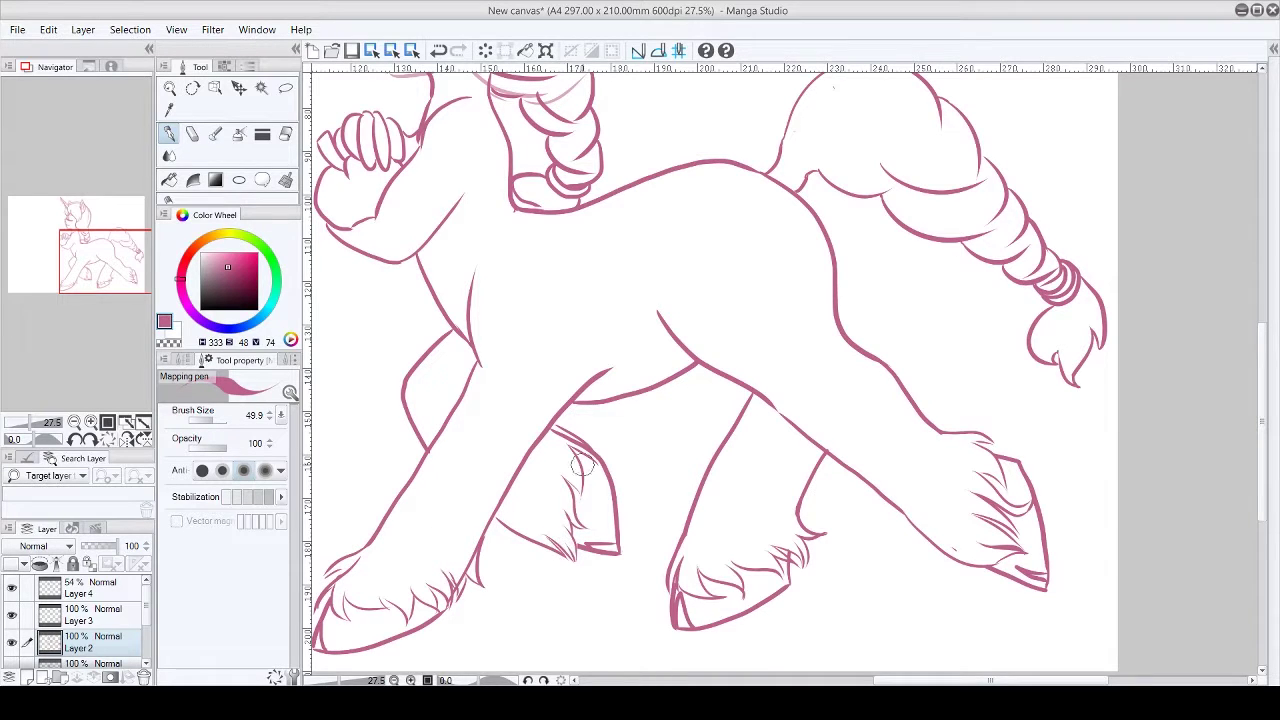
key("alt+bracketright")
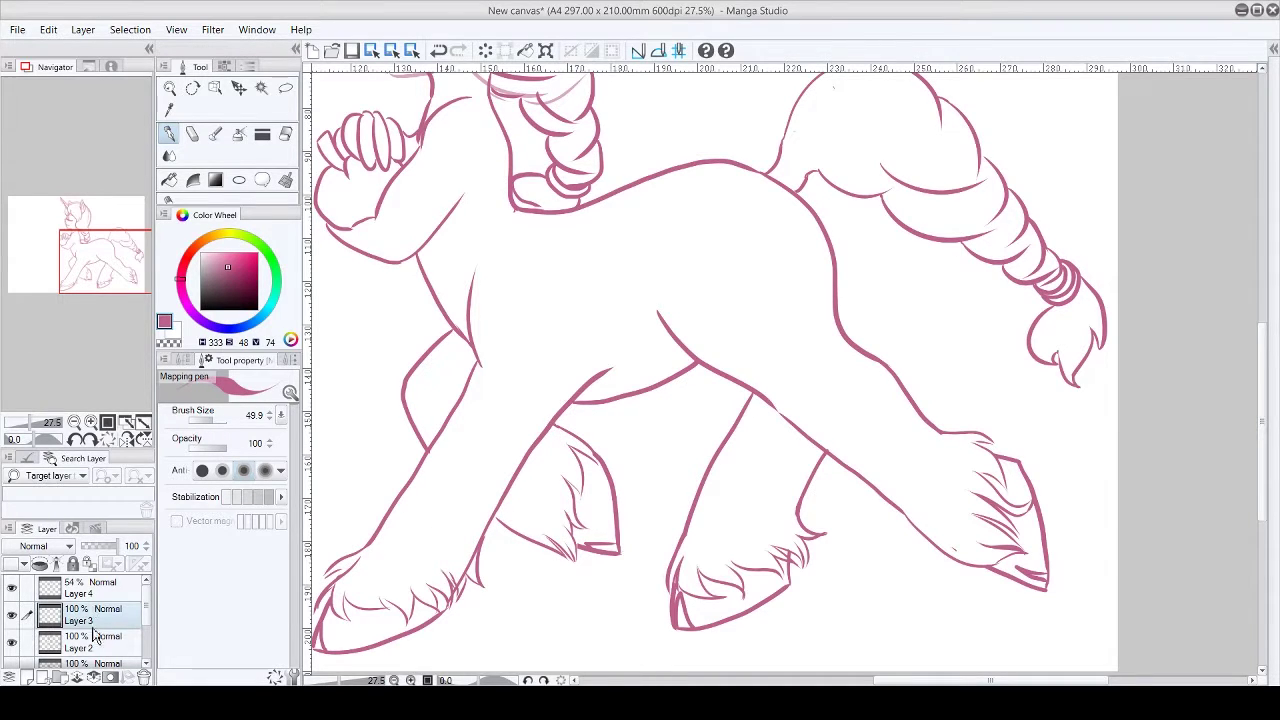
key("ctrl+e")
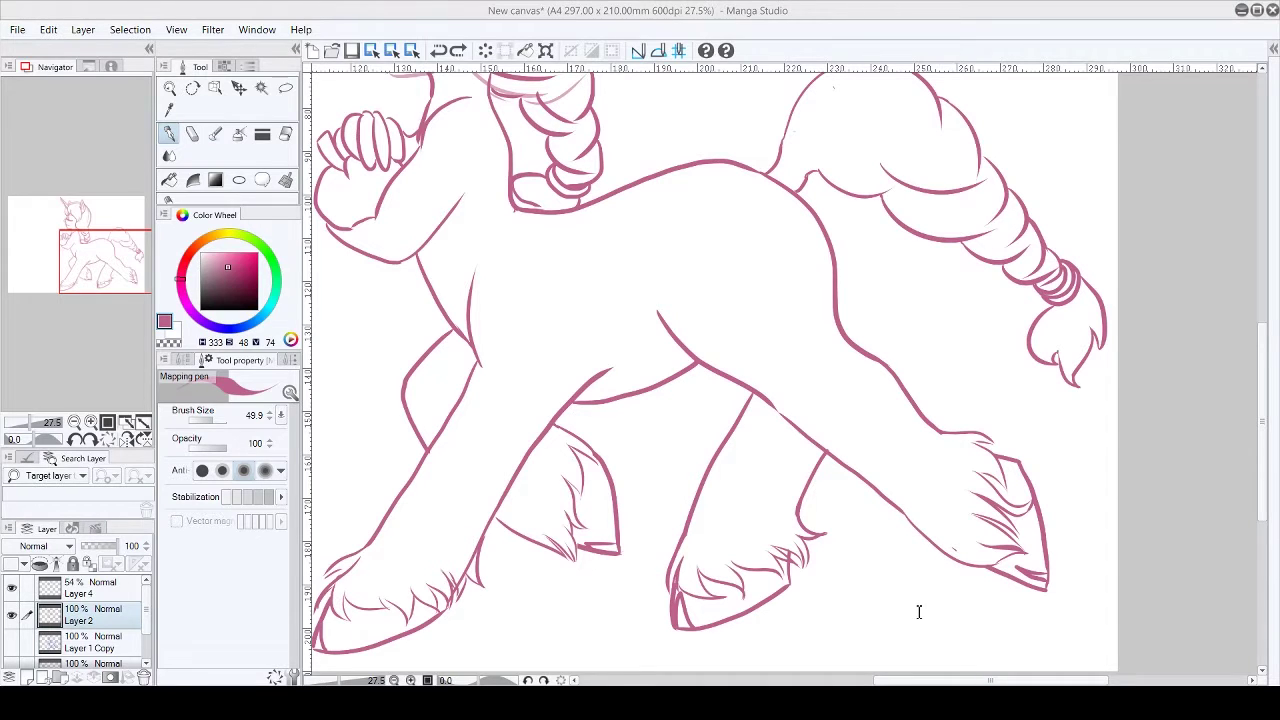
Step: Redraw the closed eye, face profile, chin and jawline on Layer 2 along the faint correction sketch
scroll(1094, 266, "up", 5)
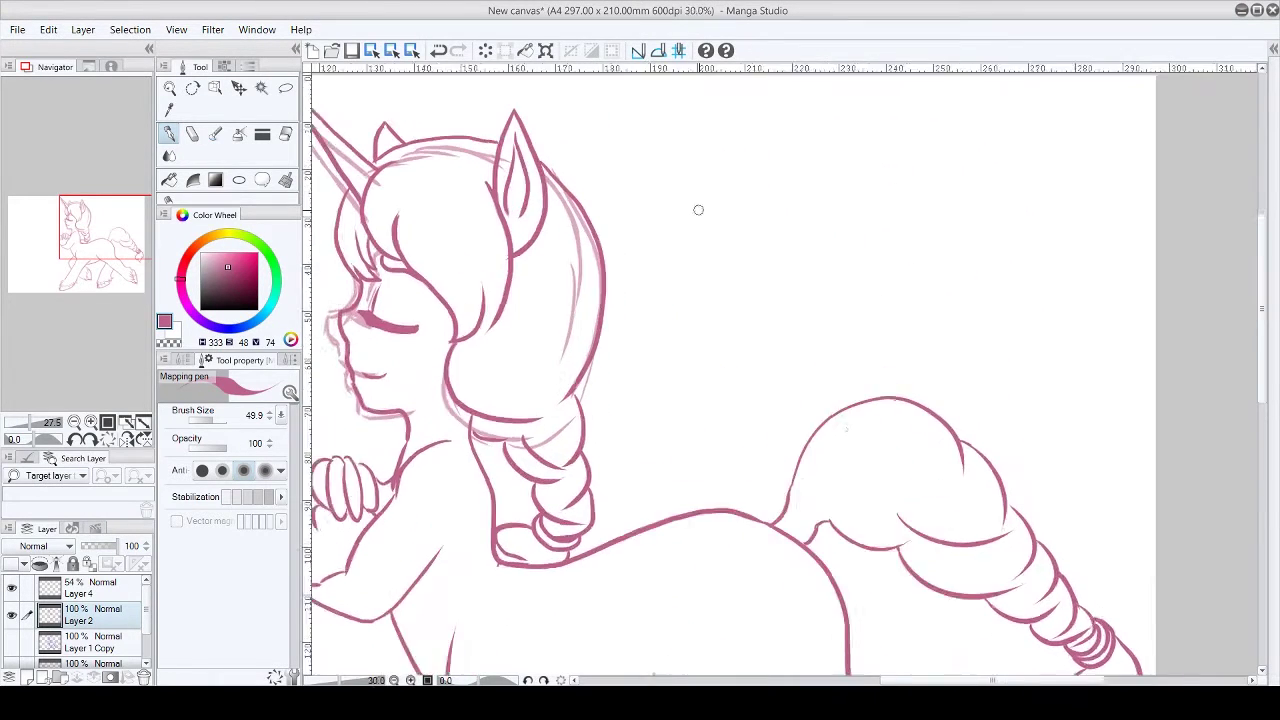
key("ctrl+plus")
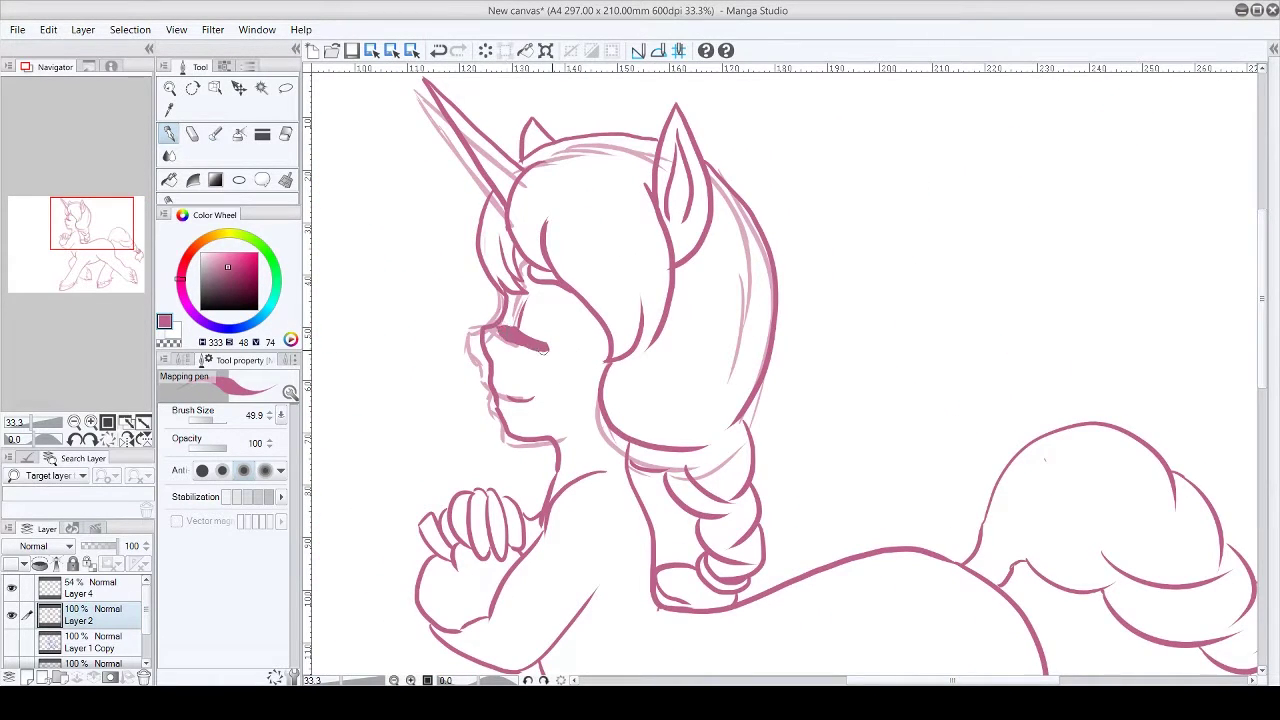
key("ctrl+z")
scroll(445, 400, "up", 2)
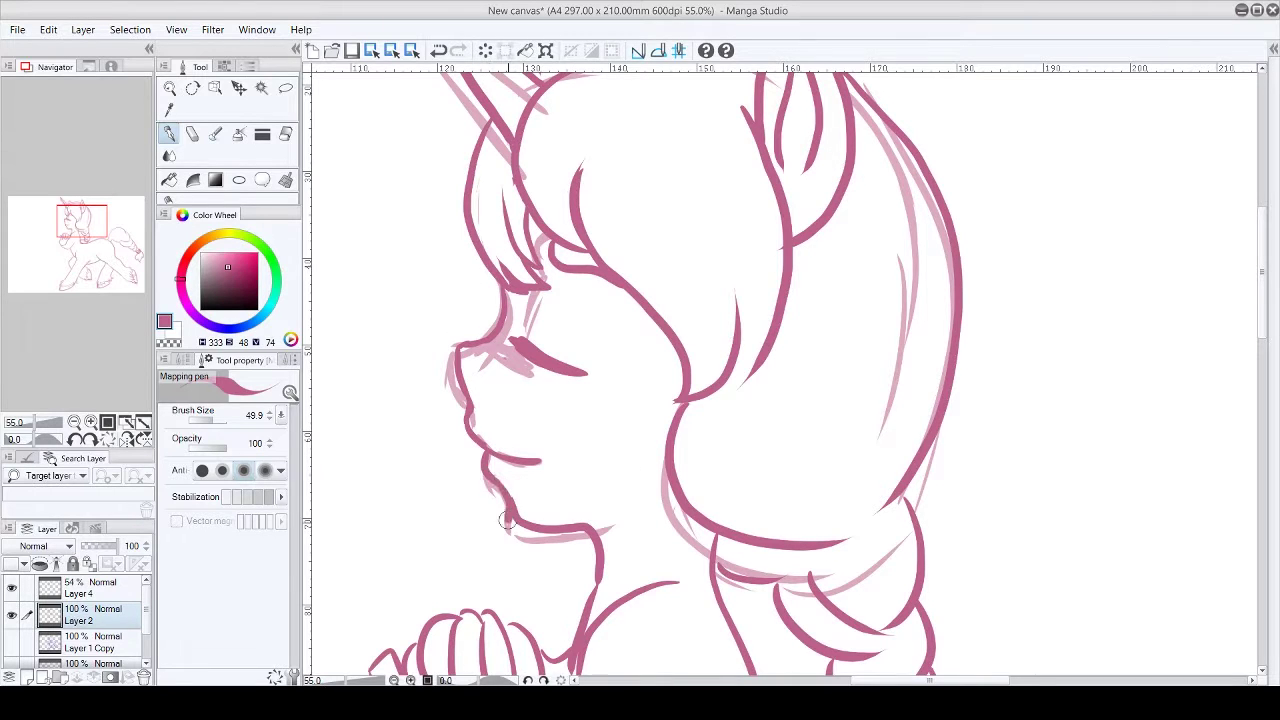
left_click_drag(507, 520, 595, 532)
left_click_drag(482, 466, 535, 540)
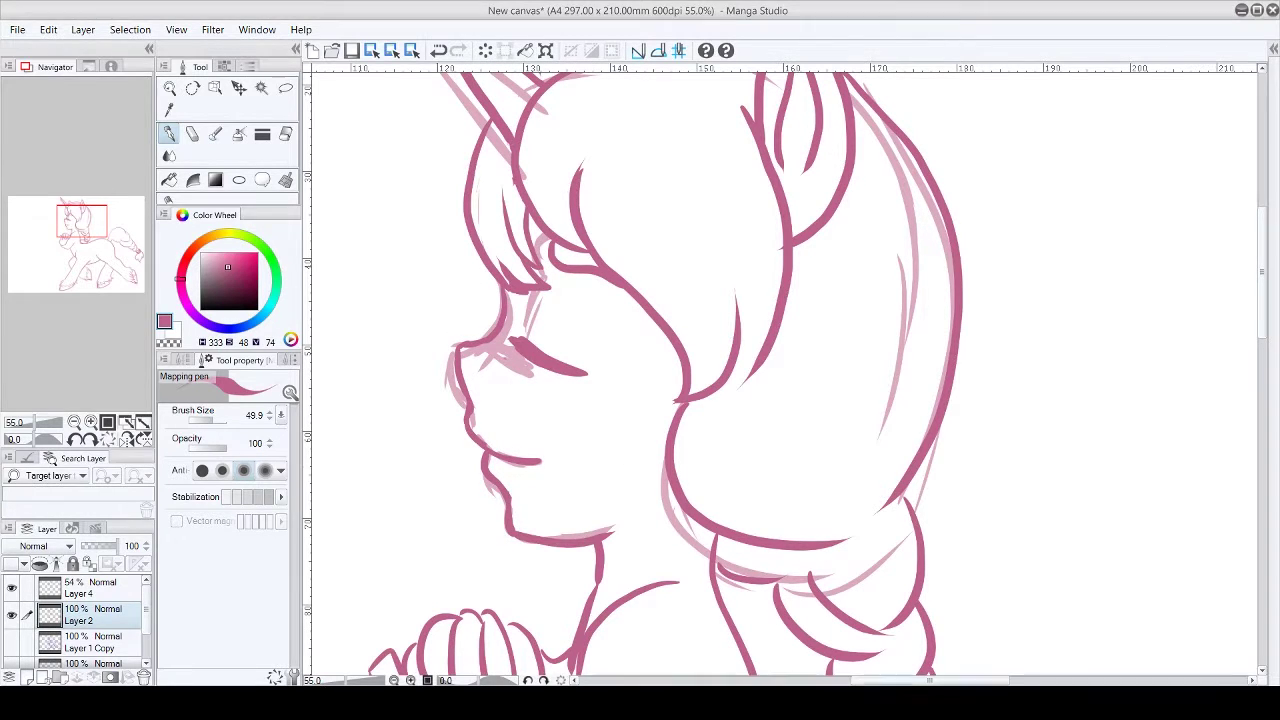
left_click(416, 461)
Step: Replace the horn's outline with new lines that follow the faint correction sketch down to the forehead
scroll(855, 489, "up", 3)
left_click_drag(355, 117, 493, 320)
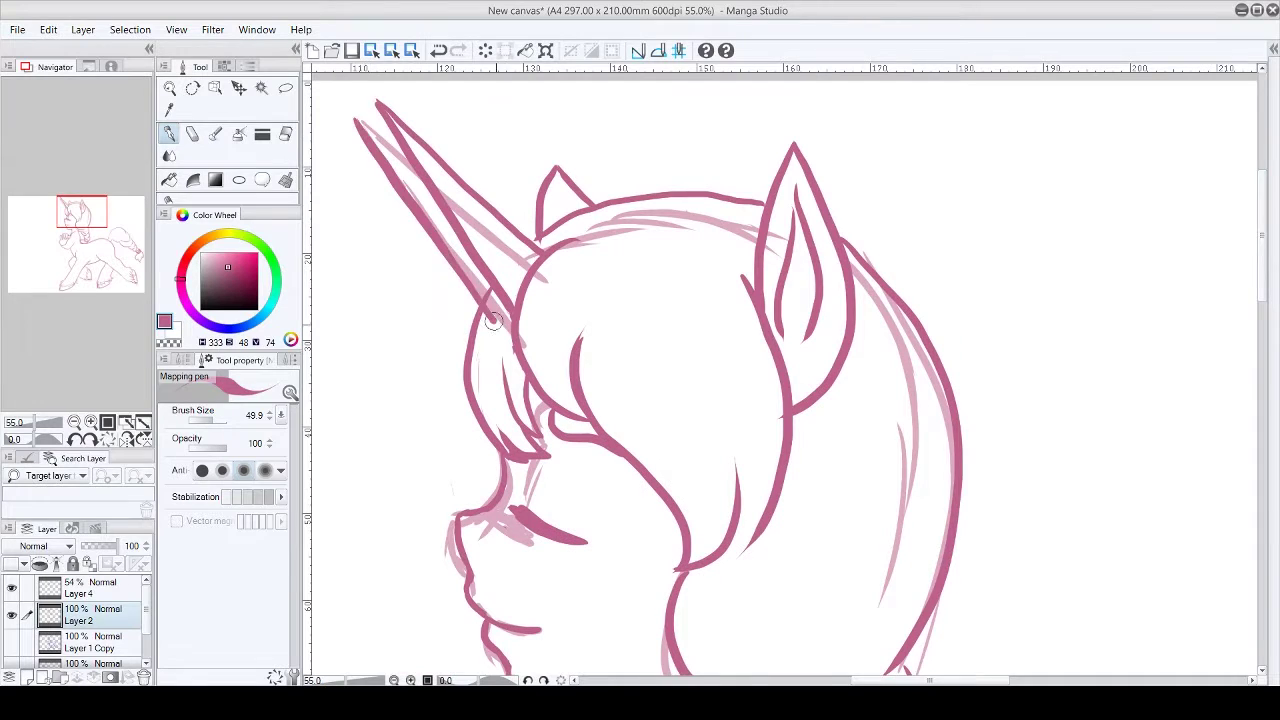
mouse_move(432, 122)
left_mouse_down()
mouse_move(510, 300)
mouse_move(520, 265)
left_mouse_up()
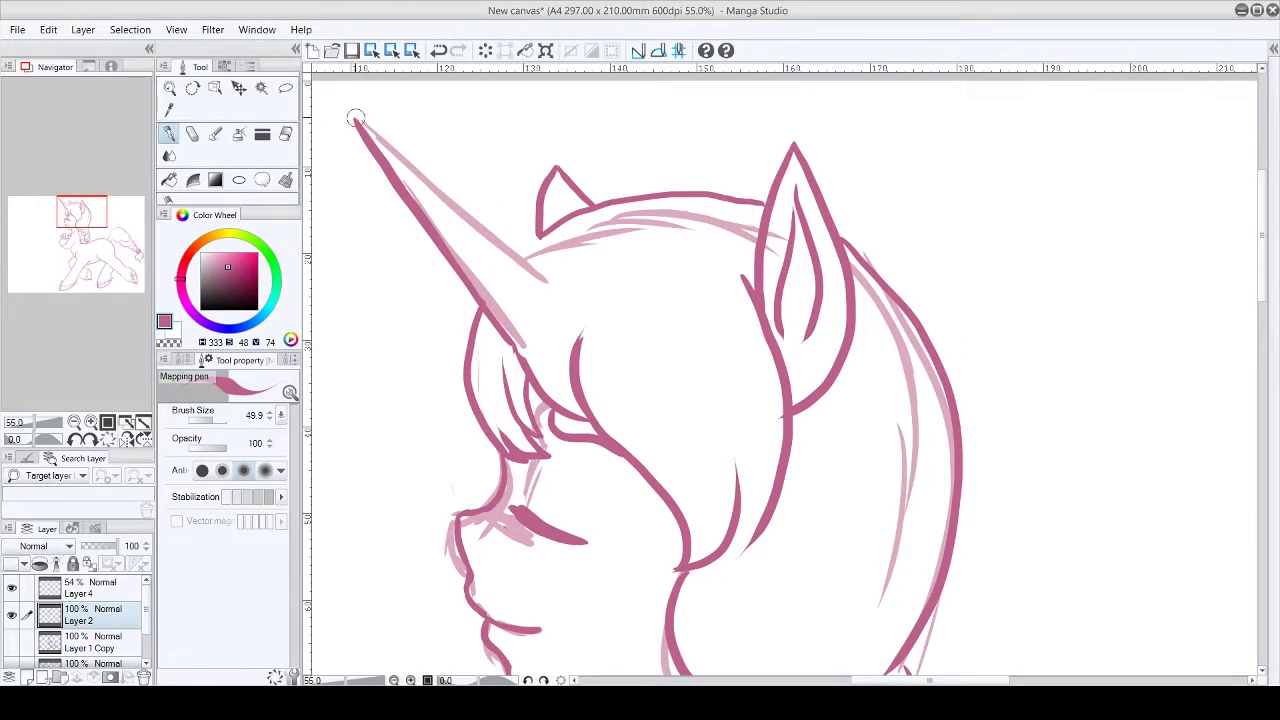
mouse_move(355, 120)
left_mouse_down()
mouse_move(545, 282)
mouse_move(516, 355)
left_mouse_up()
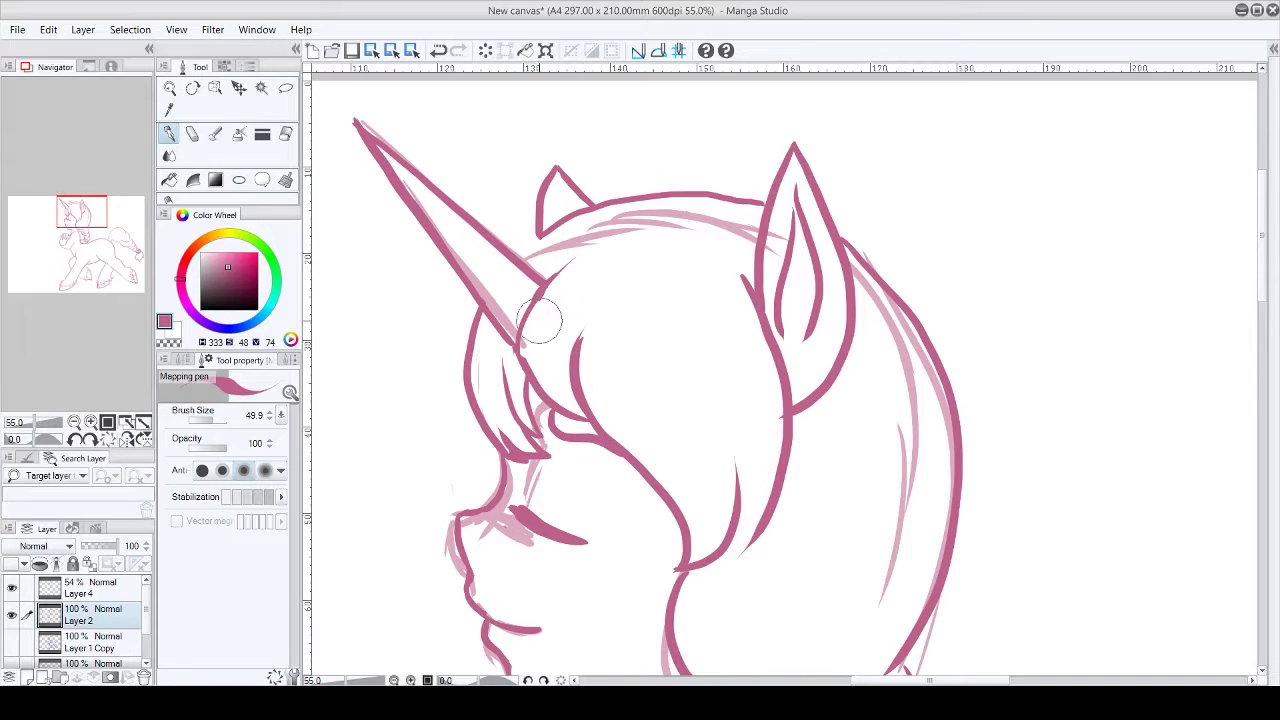
key("ctrl+z")
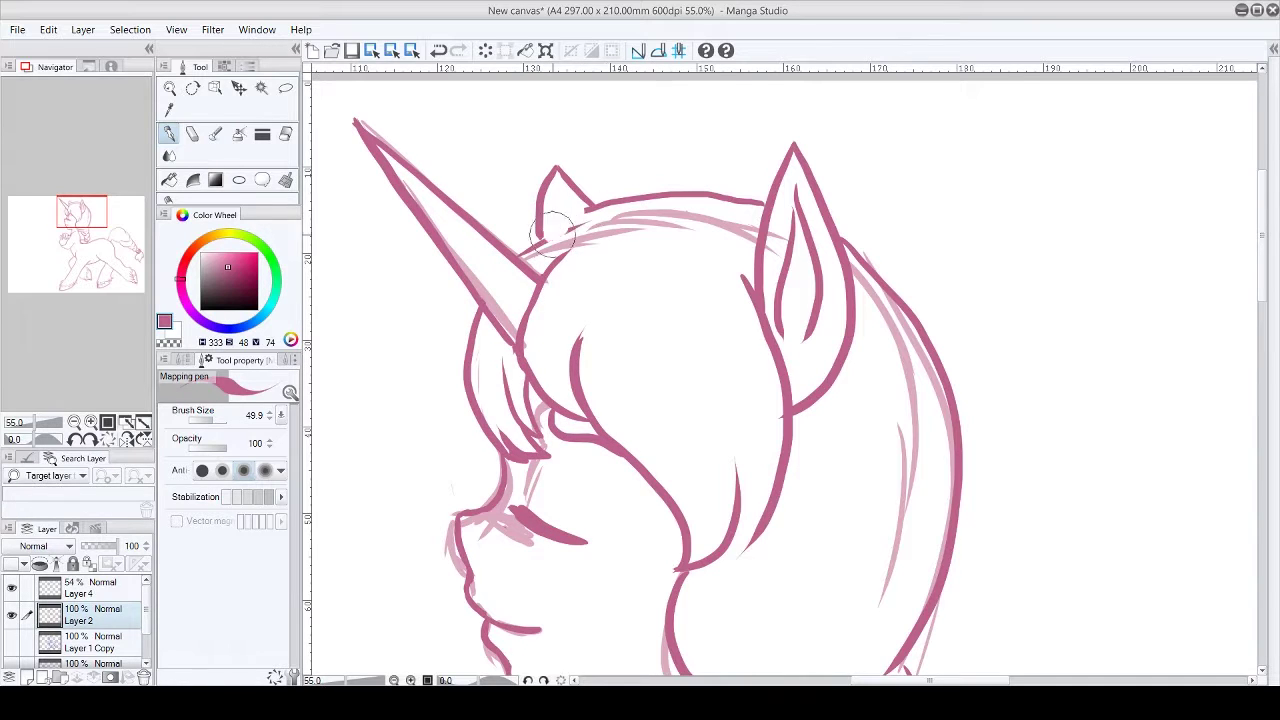
Step: Try to redraw the crown line from the horn past the far ear to the near ear
left_click_drag(520, 256, 752, 200)
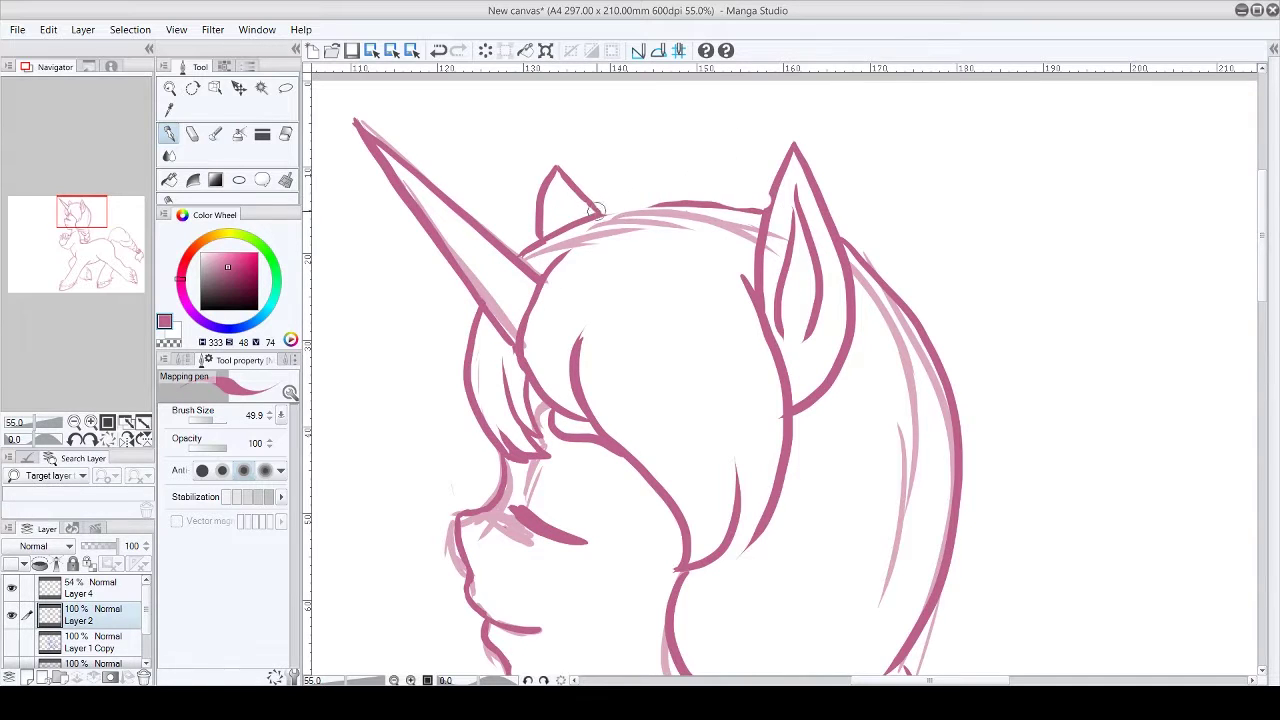
left_click_drag(595, 210, 762, 206)
key("ctrl+z")
left_click_drag(594, 212, 770, 187)
left_click_drag(1252, 250, 1263, 271)
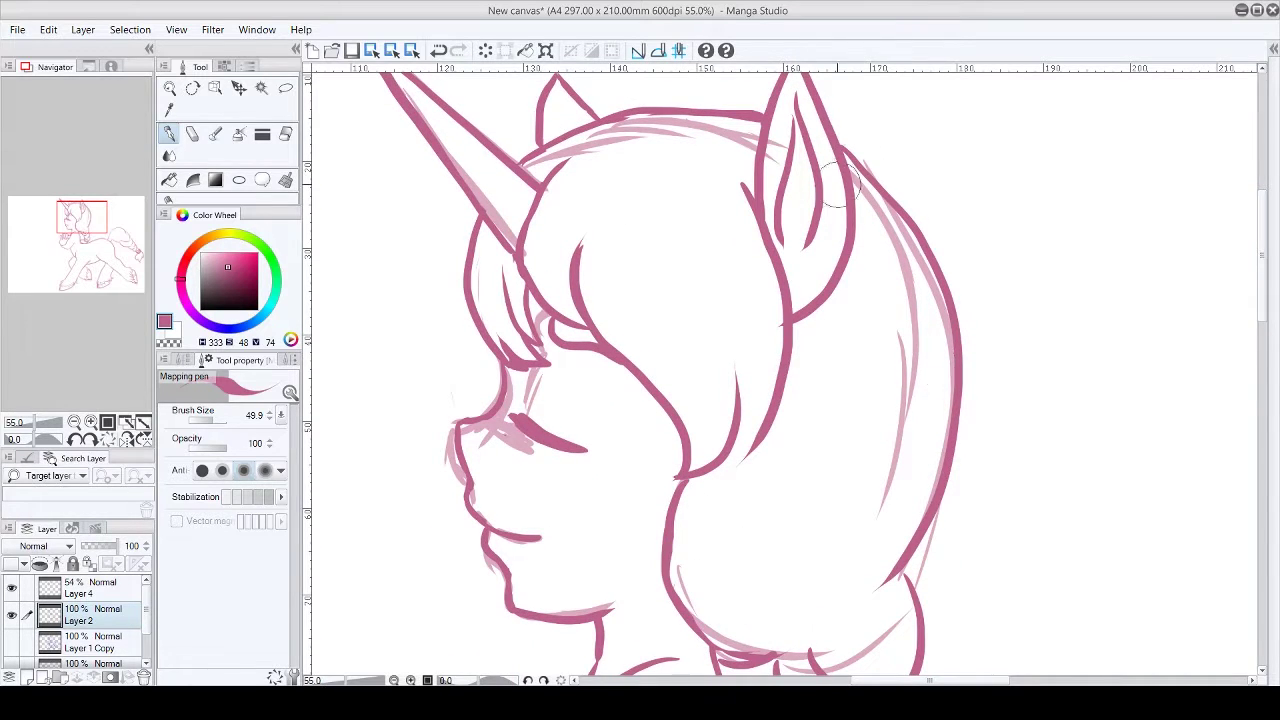
key("ctrl+z")
key("ctrl+z")
key("ctrl+z")
key("ctrl+z")
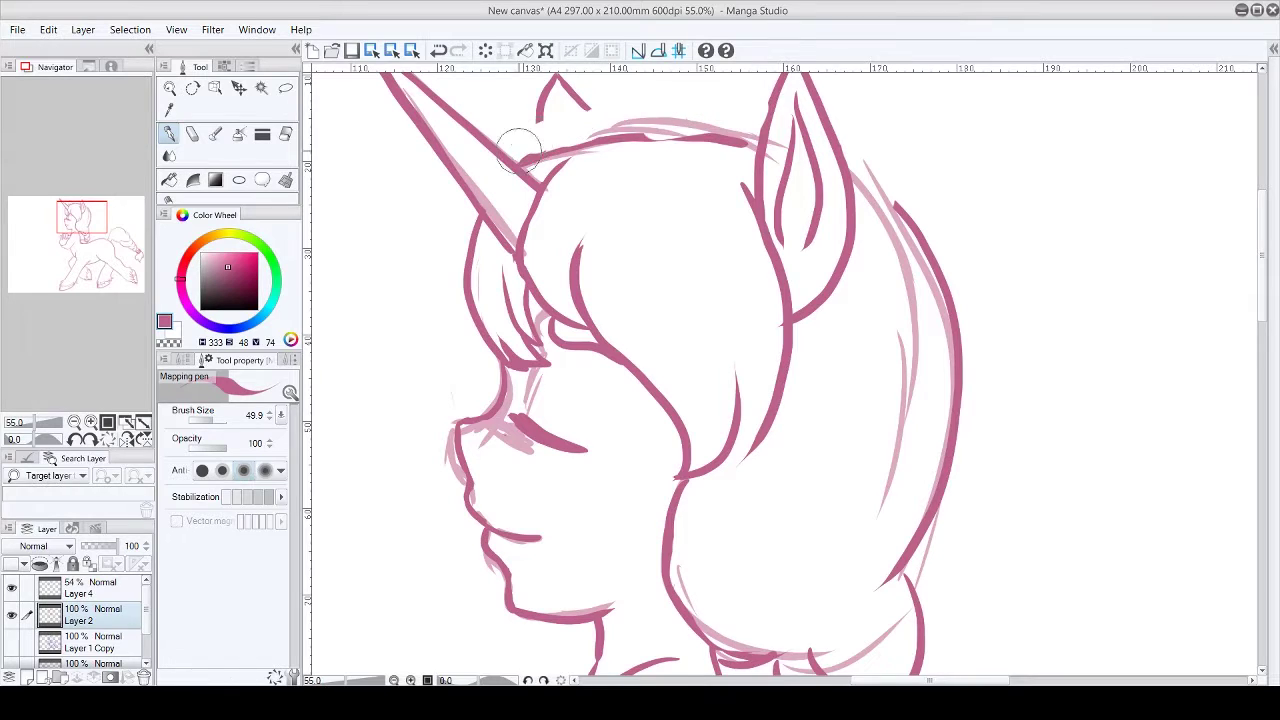
Step: Redraw the crown line up to the near ear and the outer contour of the back hair down to the braid
left_click_drag(565, 140, 762, 140)
left_click_drag(850, 168, 848, 545)
left_click_drag(895, 568, 832, 612)
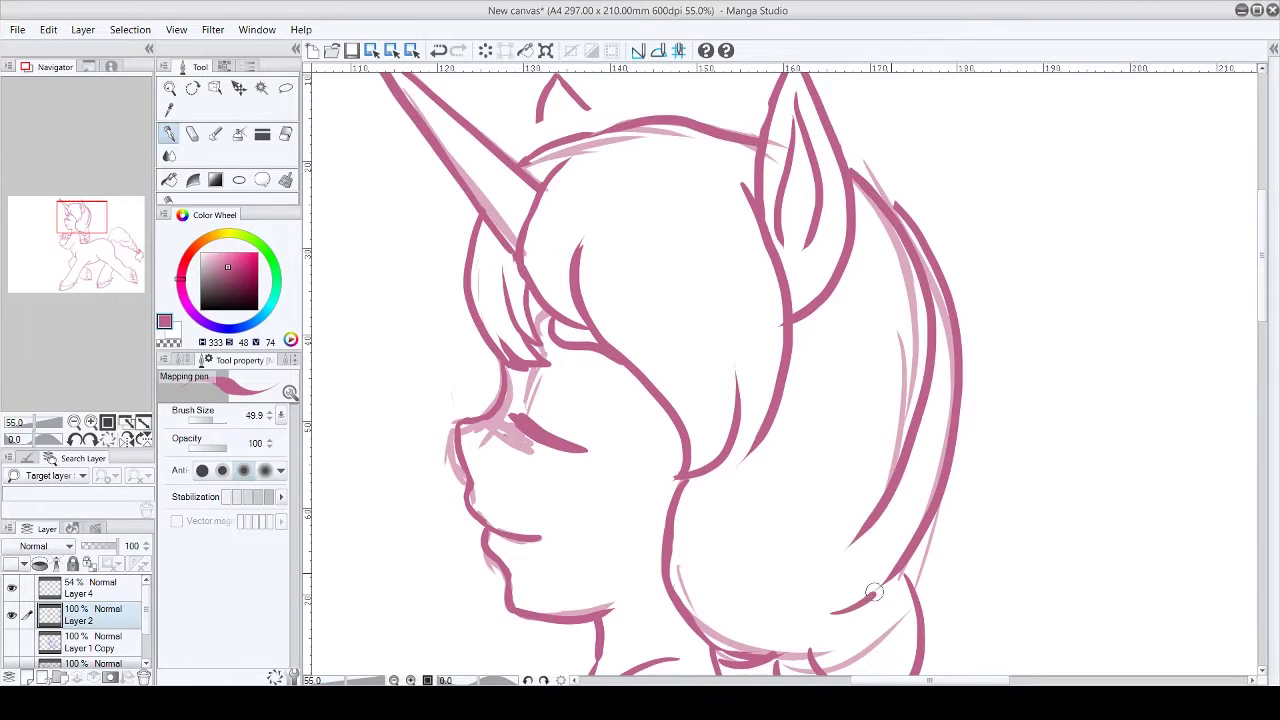
left_click_drag(929, 186, 921, 522)
key("ctrl+z")
left_click_drag(938, 298, 912, 503)
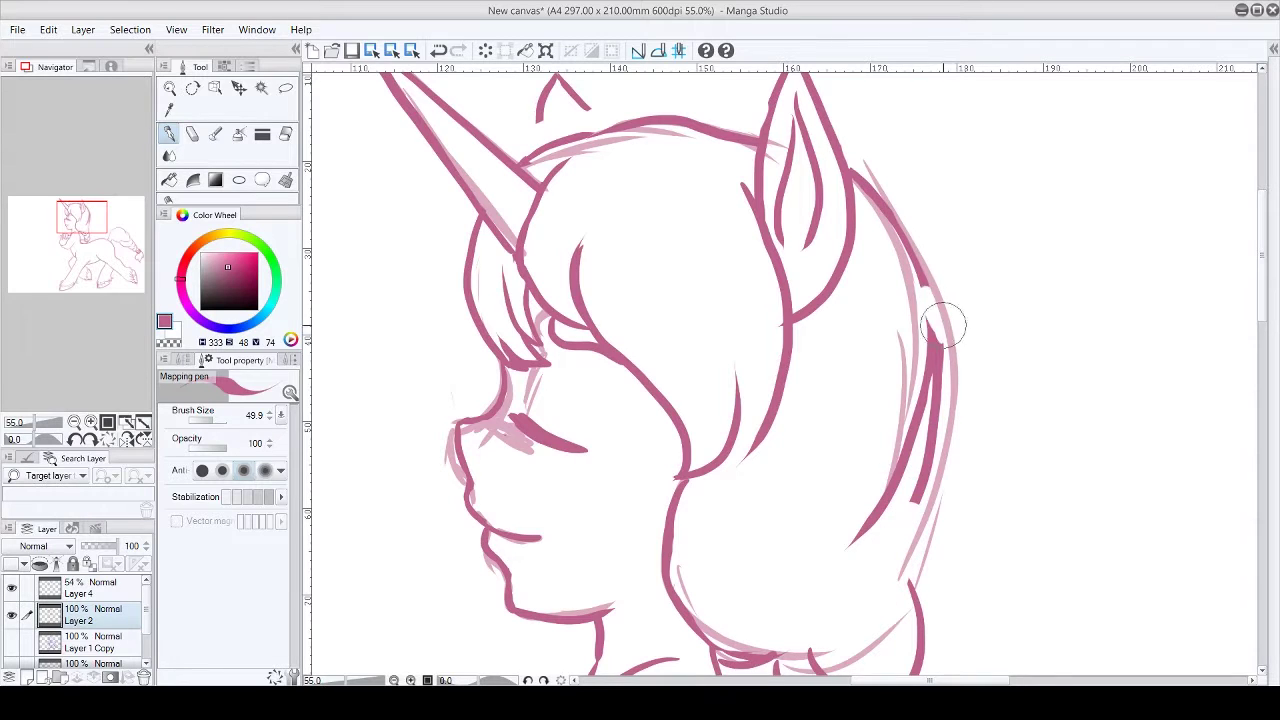
key("ctrl+z")
key("ctrl+z")
mouse_move(941, 450)
left_mouse_down()
mouse_move(928, 297)
mouse_move(906, 600)
left_mouse_up()
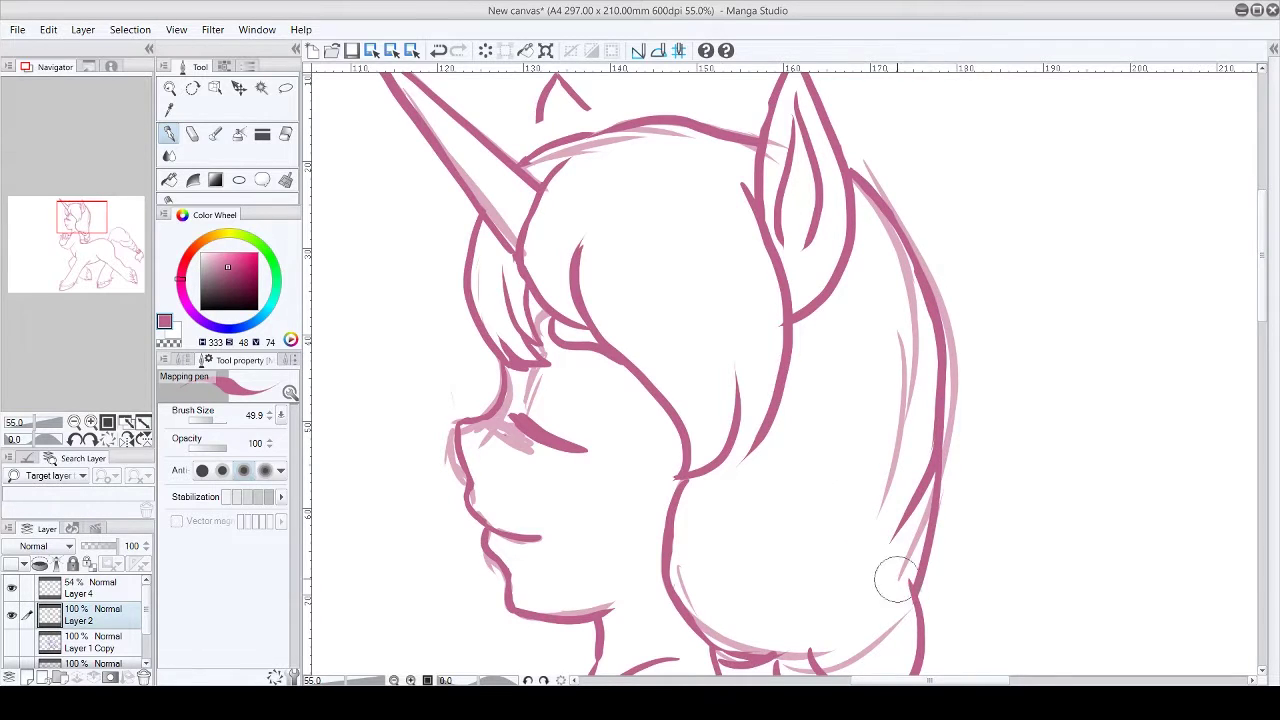
Step: Reconnect the far ear's base to the crown line and hide the correction sketch on Layer 4
scroll(763, 242, "up", 2)
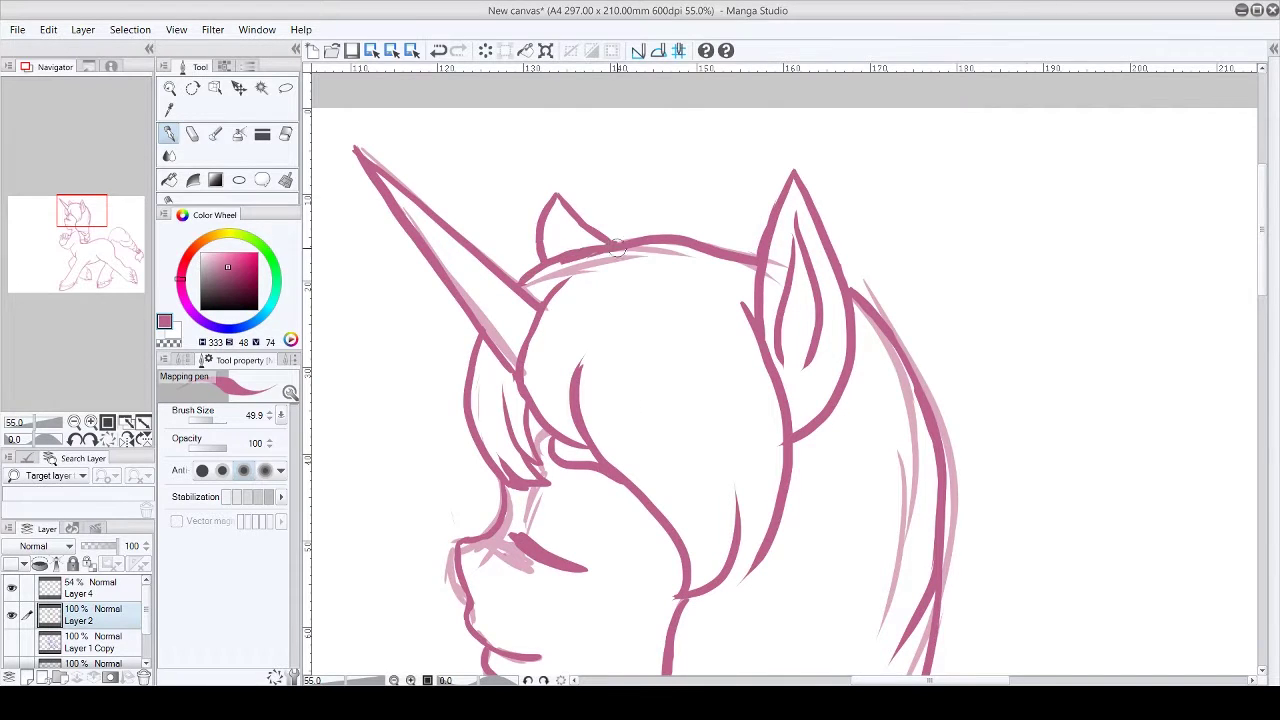
scroll(1249, 354, "down", 5)
left_click(11, 588)
scroll(921, 322, "down", 3)
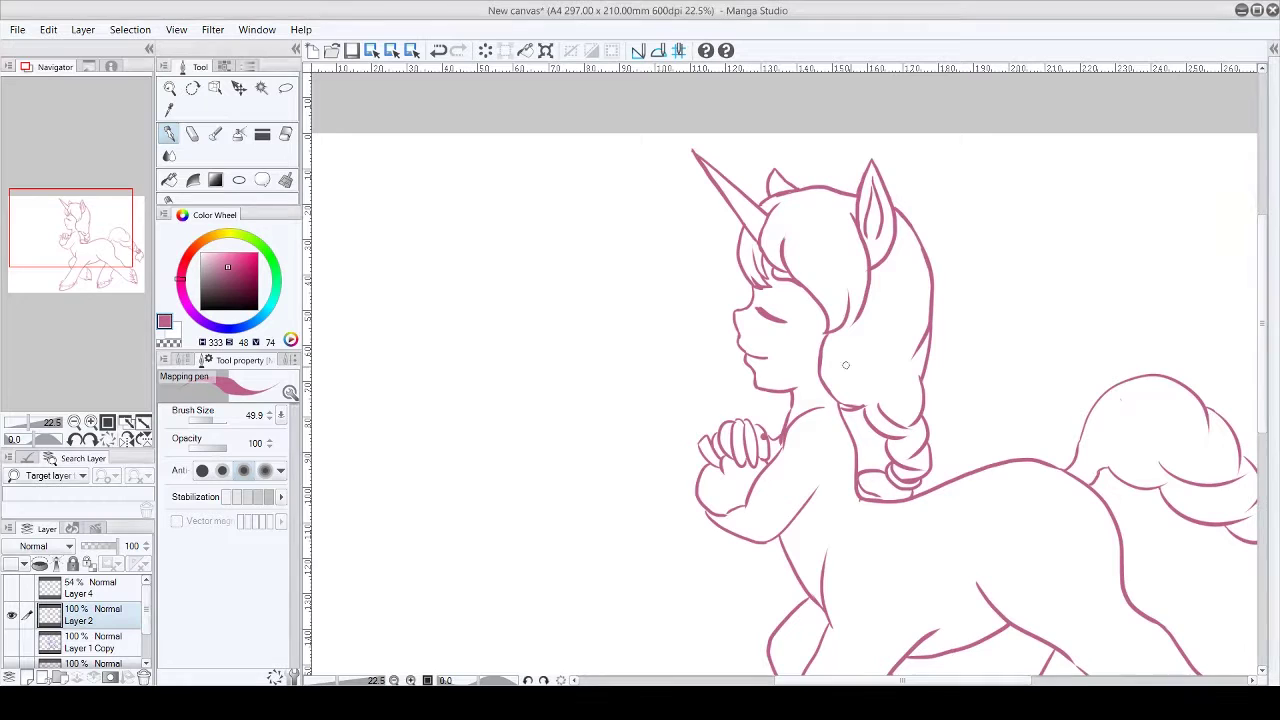
scroll(816, 281, "down", 2)
scroll(801, 229, "up", 3)
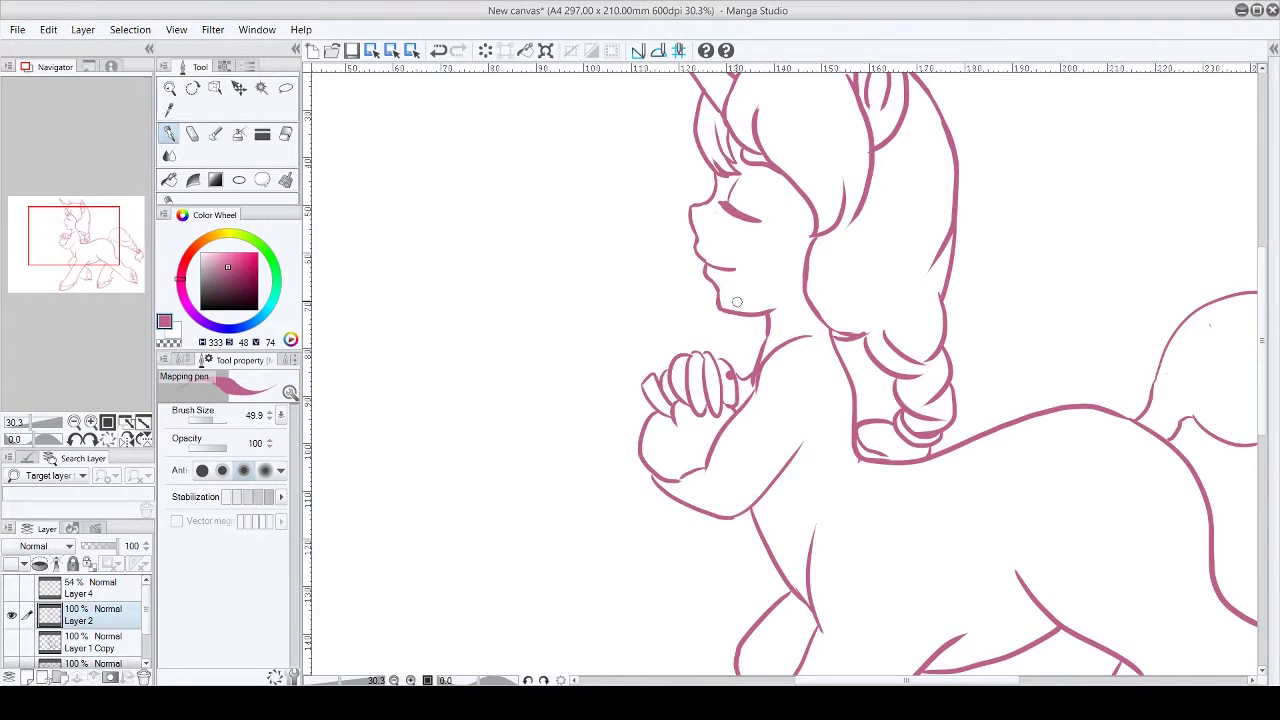
Step: Lasso the head with its horn and braid, paste it as a slightly smaller copy, and place it above the horse's back
scroll(780, 390, "up", 3)
key("m")
mouse_move(648, 120)
left_mouse_down()
mouse_move(790, 480)
mouse_move(705, 101)
left_mouse_up()
key("ctrl+c")
key("ctrl+v")
key("ctrl+t")
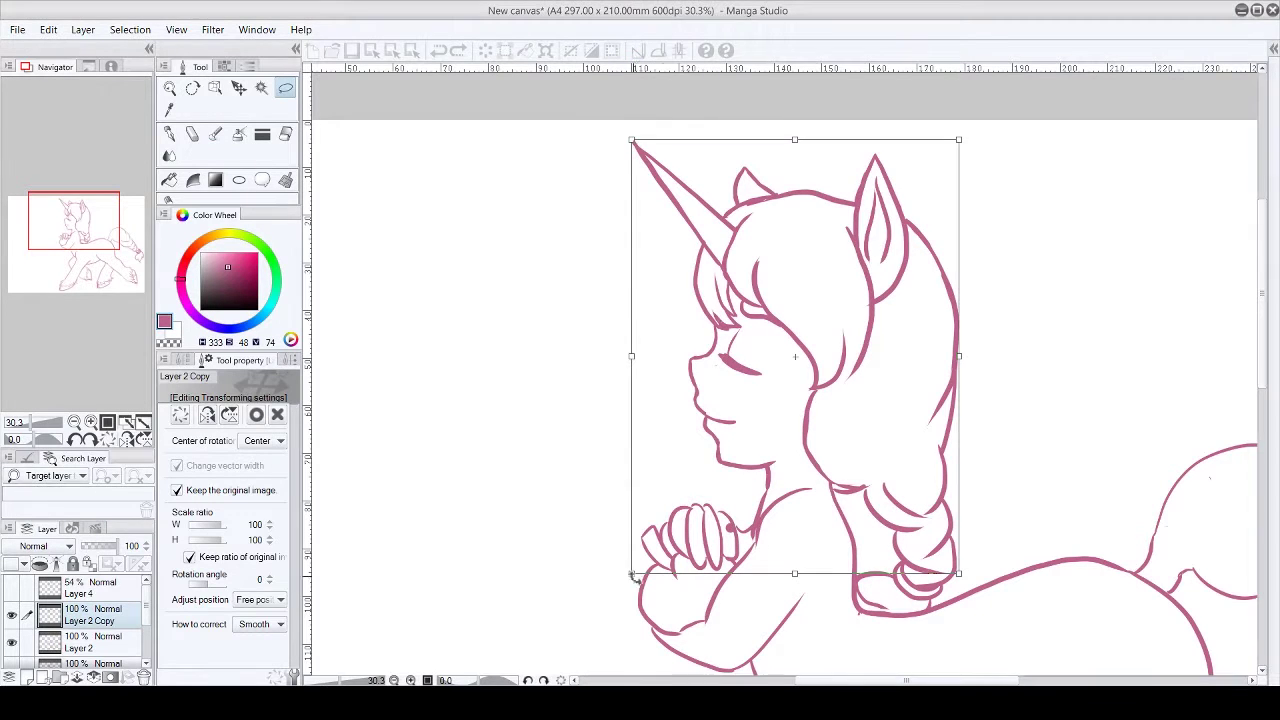
left_click_drag(631, 571, 661, 532)
mouse_move(783, 403)
left_mouse_down()
mouse_move(1090, 390)
mouse_move(1066, 398)
left_mouse_up()
key("Return")
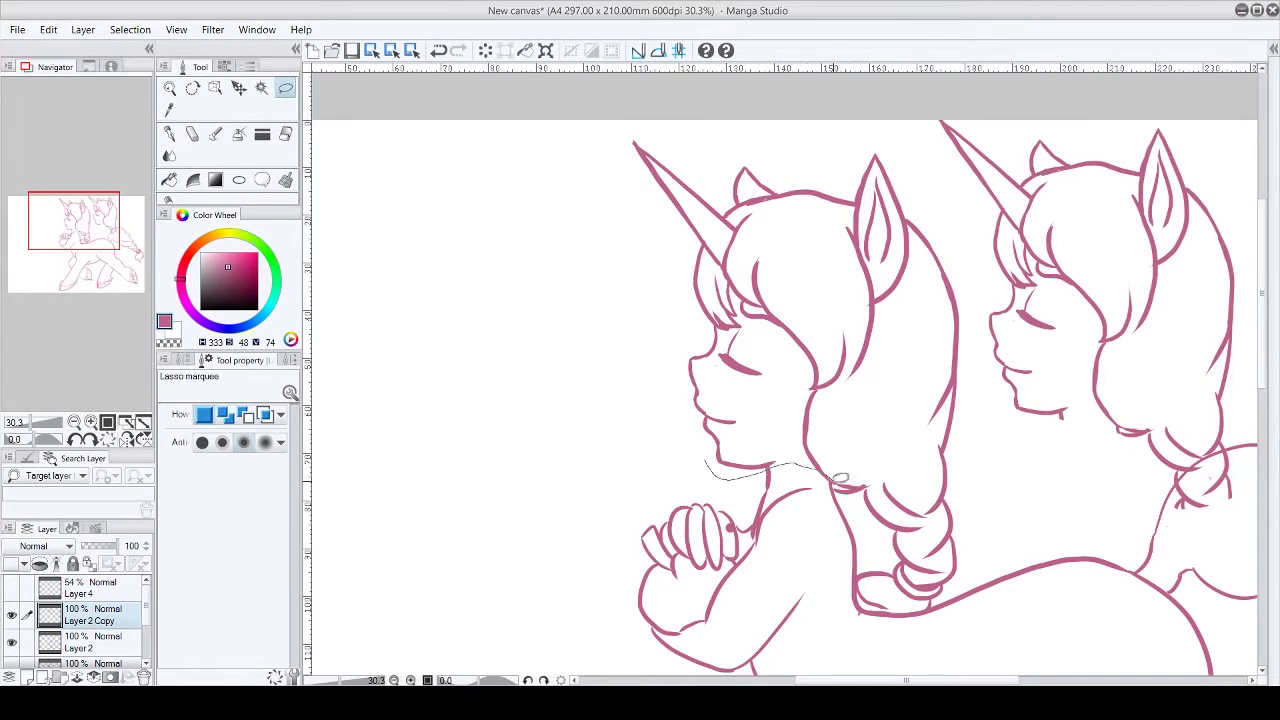
Step: Remove the original head and place a copy of the resized head on the neck, scaled to 95%
left_click_drag(782, 410, 1075, 400)
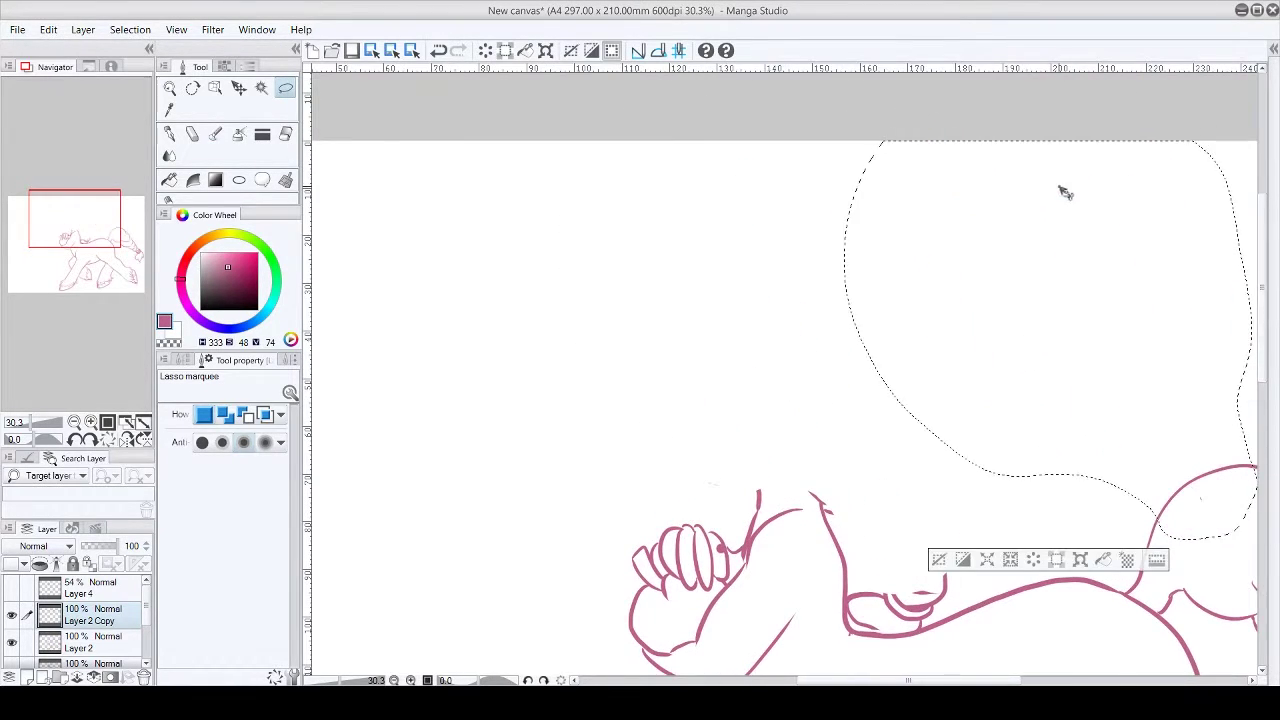
key("ctrl+t")
left_click(238, 88)
left_click_drag(1150, 325, 862, 375)
key("ctrl+z")
key("ctrl+t")
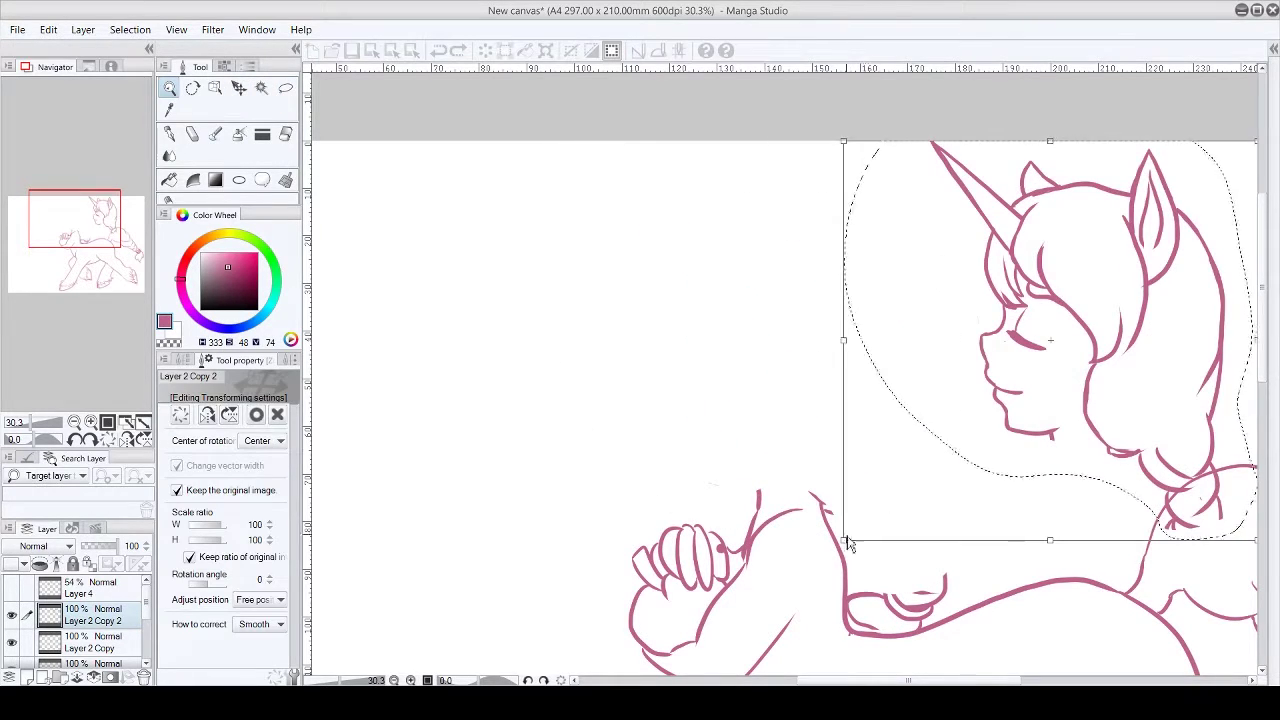
left_click_drag(1027, 386, 728, 445)
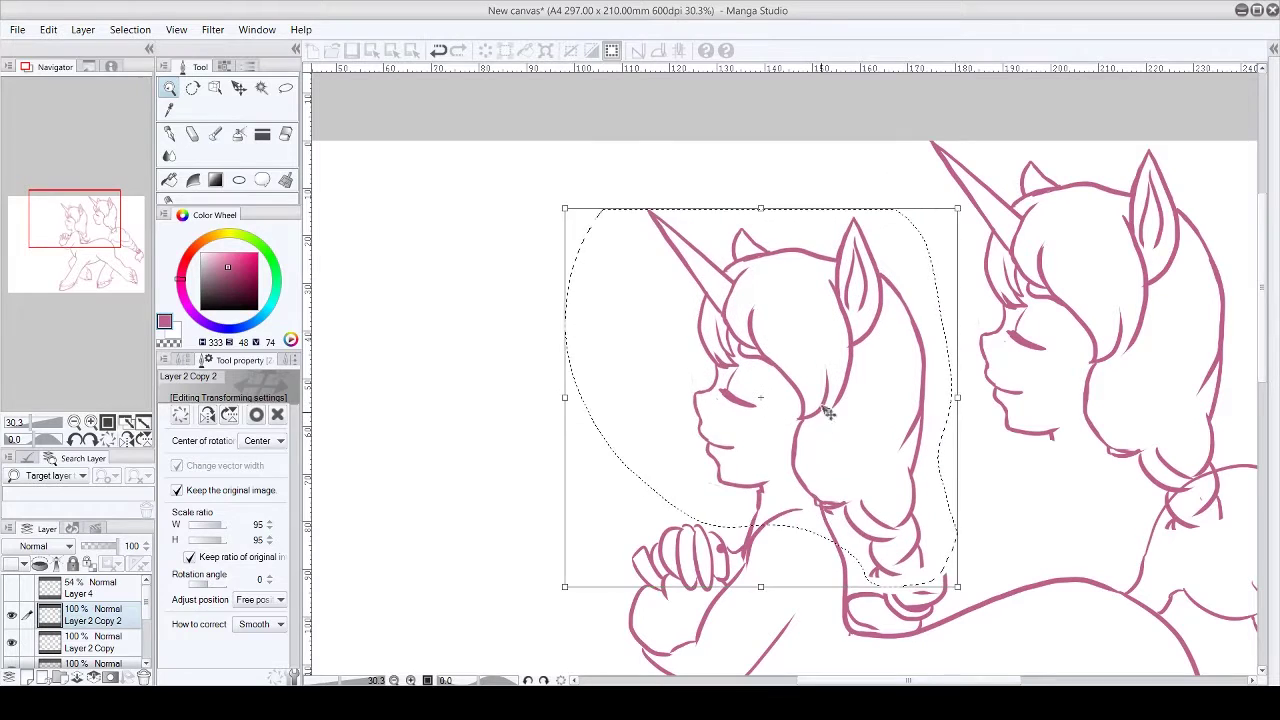
key("Return")
Step: Lasso and delete the leftover head above the horse's back
key("m")
mouse_move(929, 129)
left_mouse_down()
mouse_move(1228, 528)
mouse_move(960, 560)
left_mouse_up()
key("Delete")
scroll(743, 200, "down", 4)
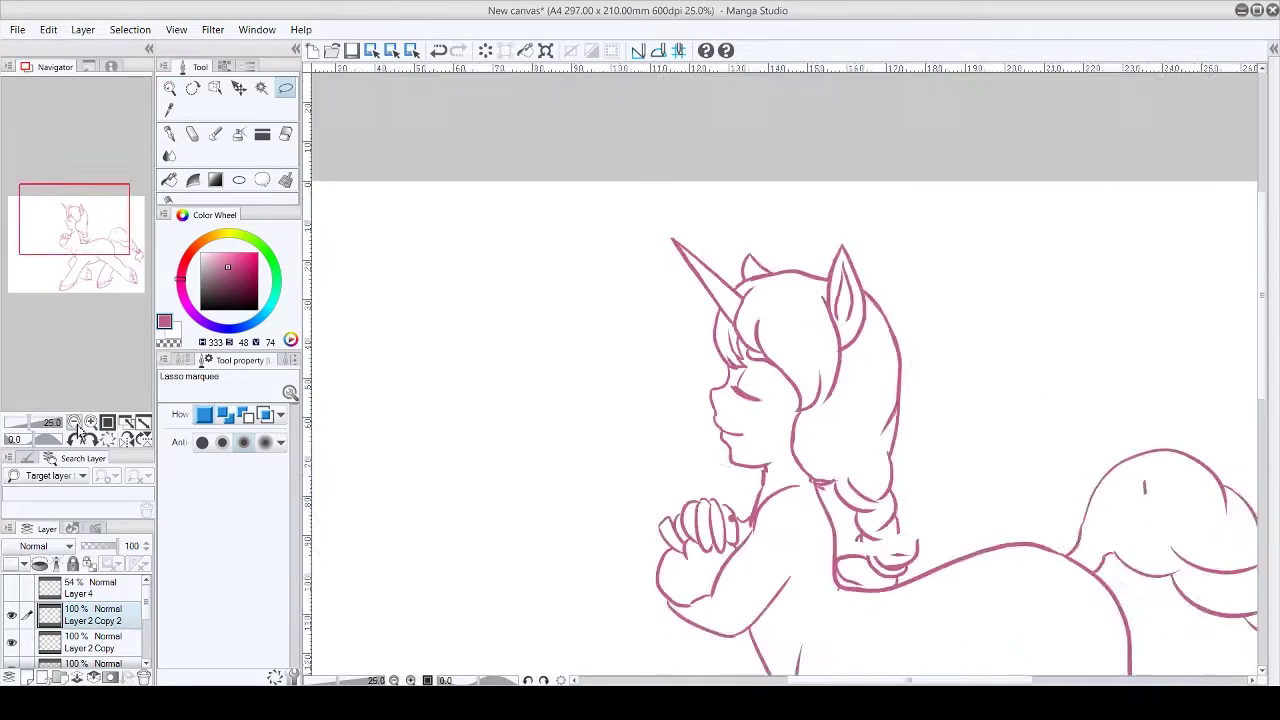
Step: Lasso the near ear and back hair and separate them onto their own layer for adjustment
left_click_drag(825, 295, 812, 300)
key("ctrl+c")
key("ctrl+v")
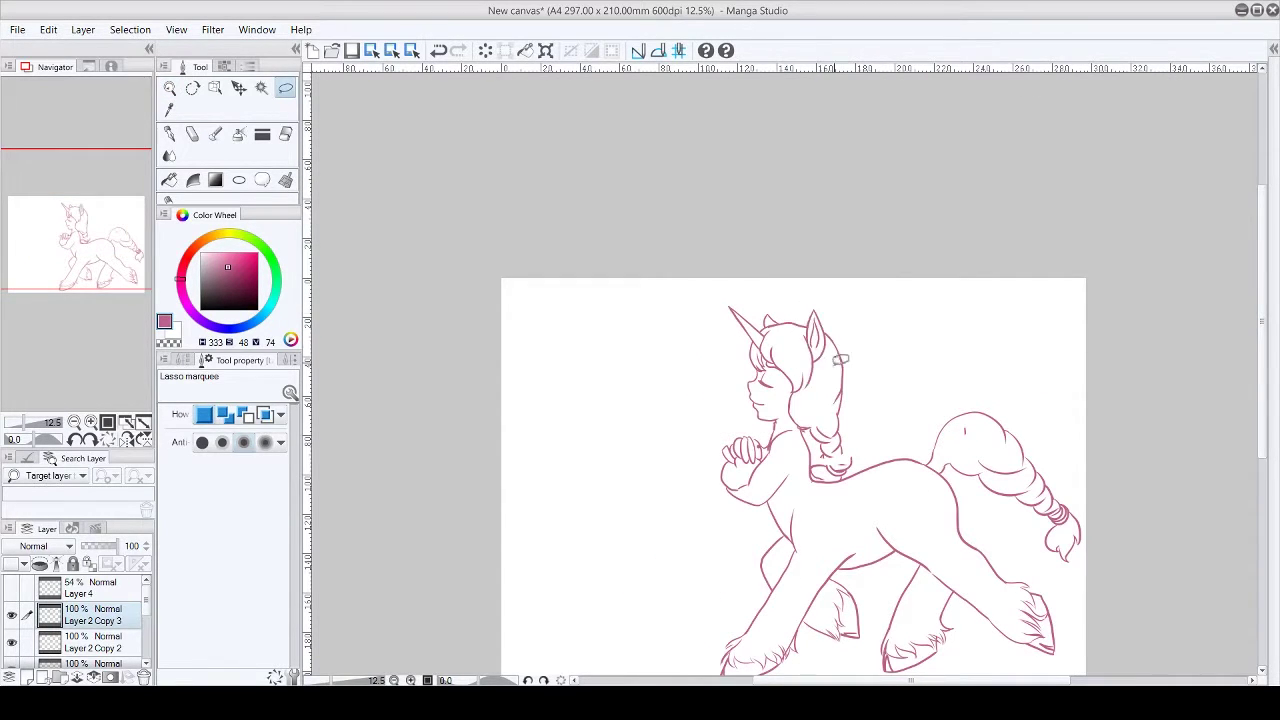
key("k")
key("m")
left_click(12, 648)
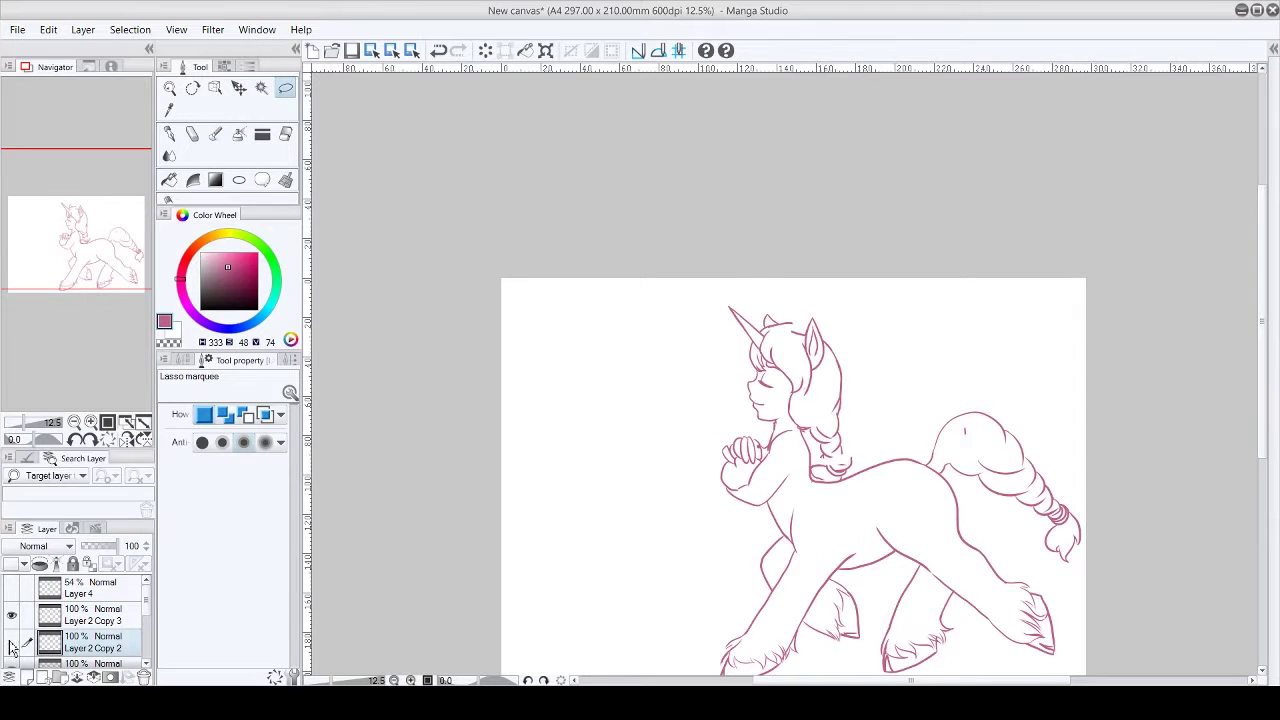
Step: Lasso the horn and top of the head on Layer 2 Copy 2 and shift them slightly down
left_click_drag(768, 346, 760, 352)
key("k")
key("ctrl+d")
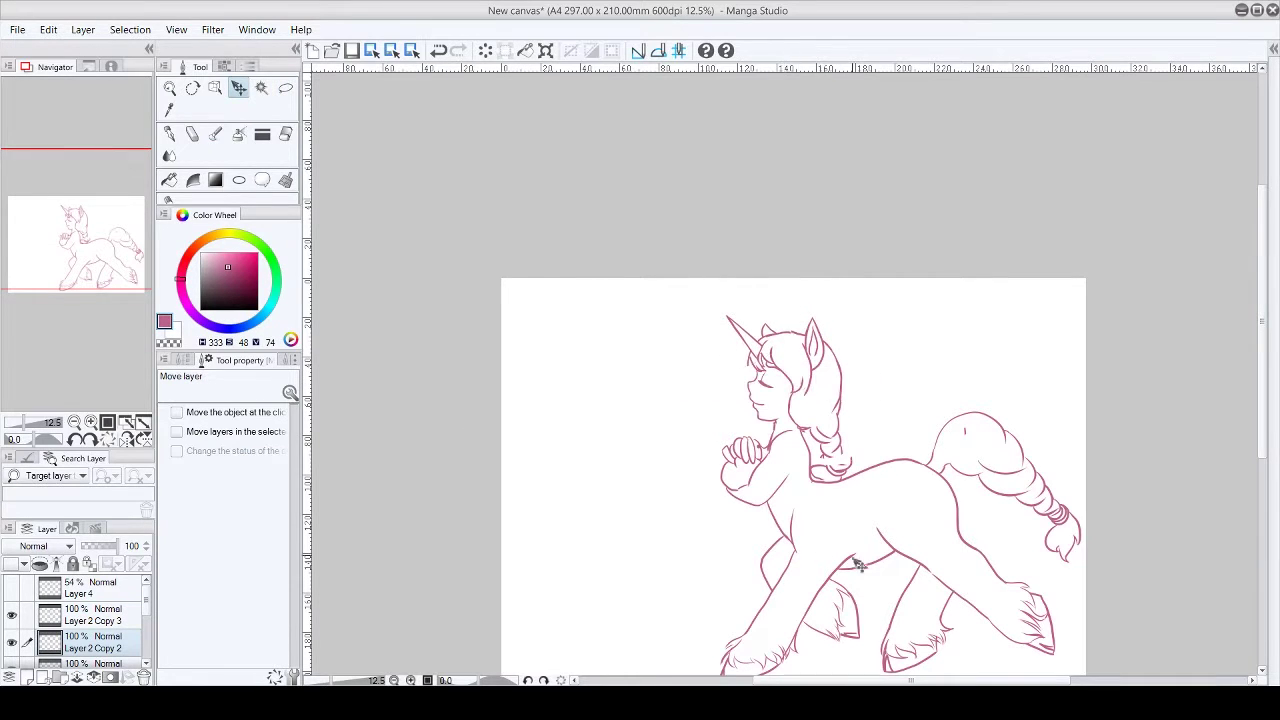
Step: Lasso the near ear and upper back hair on Layer 2 Copy 3 and shift them slightly toward the face
key("m")
mouse_move(828, 329)
left_mouse_down()
mouse_move(812, 300)
mouse_move(830, 330)
left_mouse_up()
key("k")
left_click_drag(820, 335, 811, 335)
key("ctrl+d")
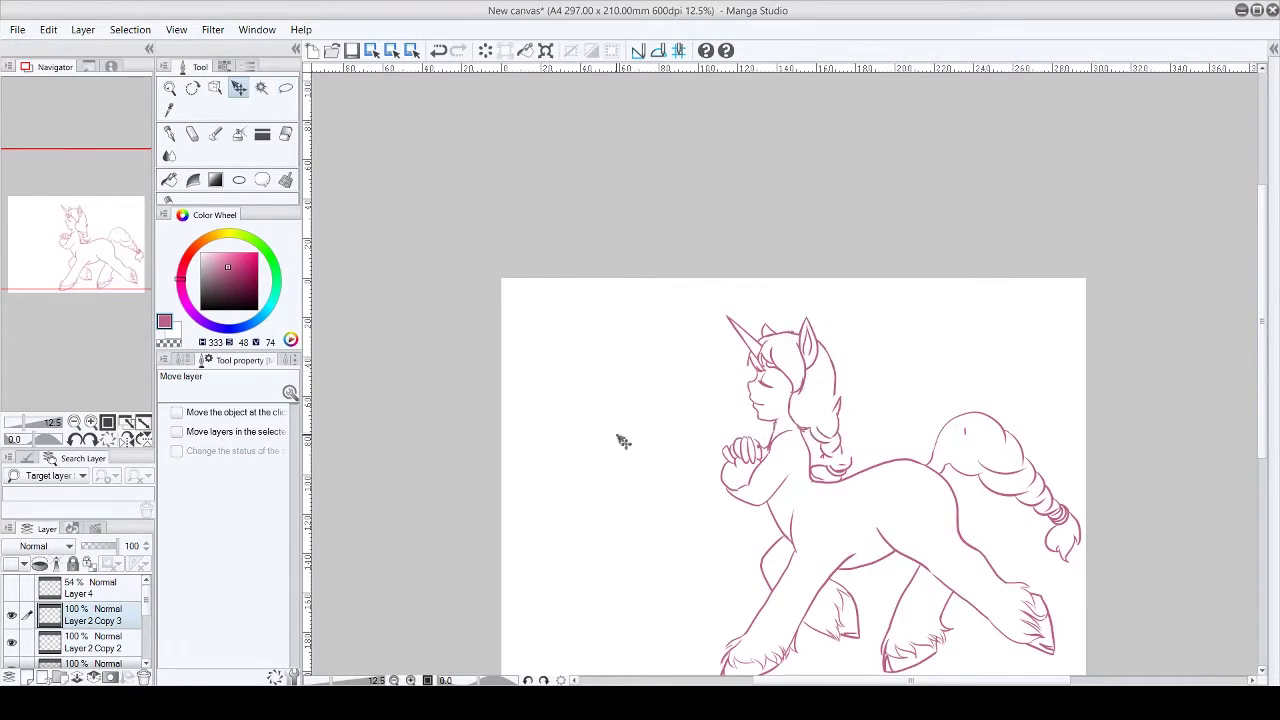
scroll(736, 142, "down", 2)
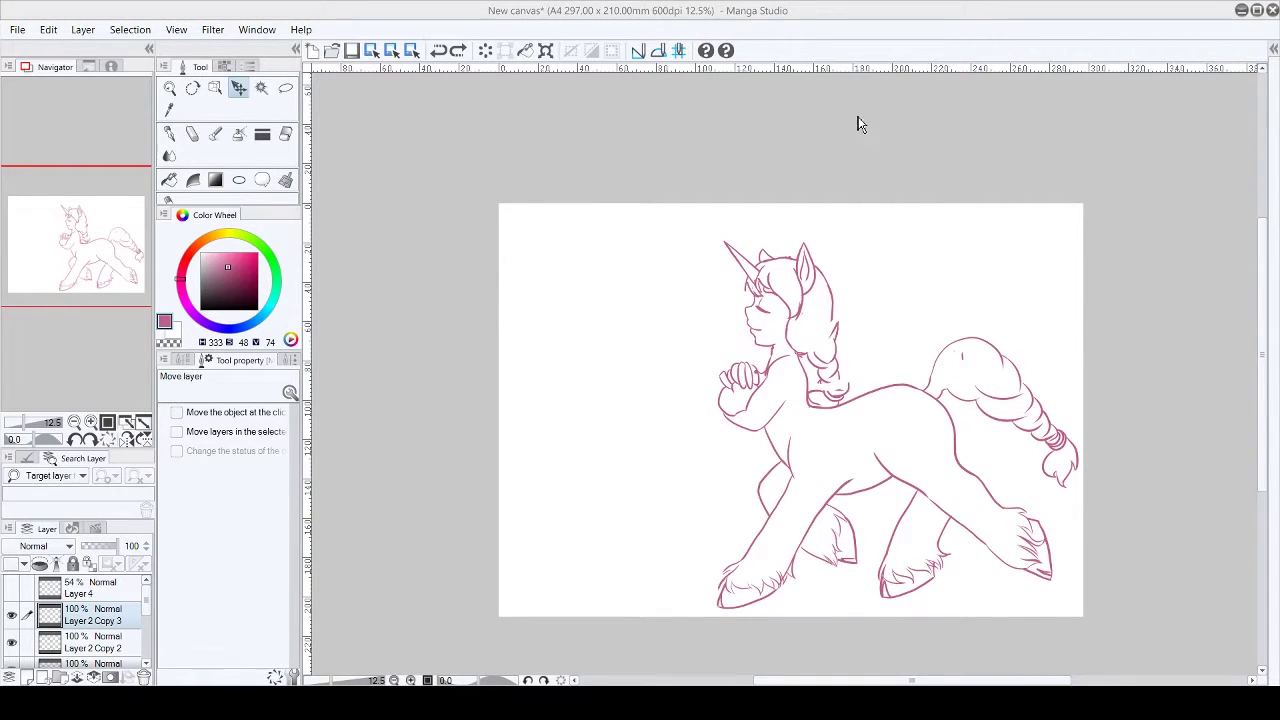
Step: Merge the head copies into Layer 2 and remove the doubled fringe strokes around the horn's base
scroll(652, 408, "up", 3)
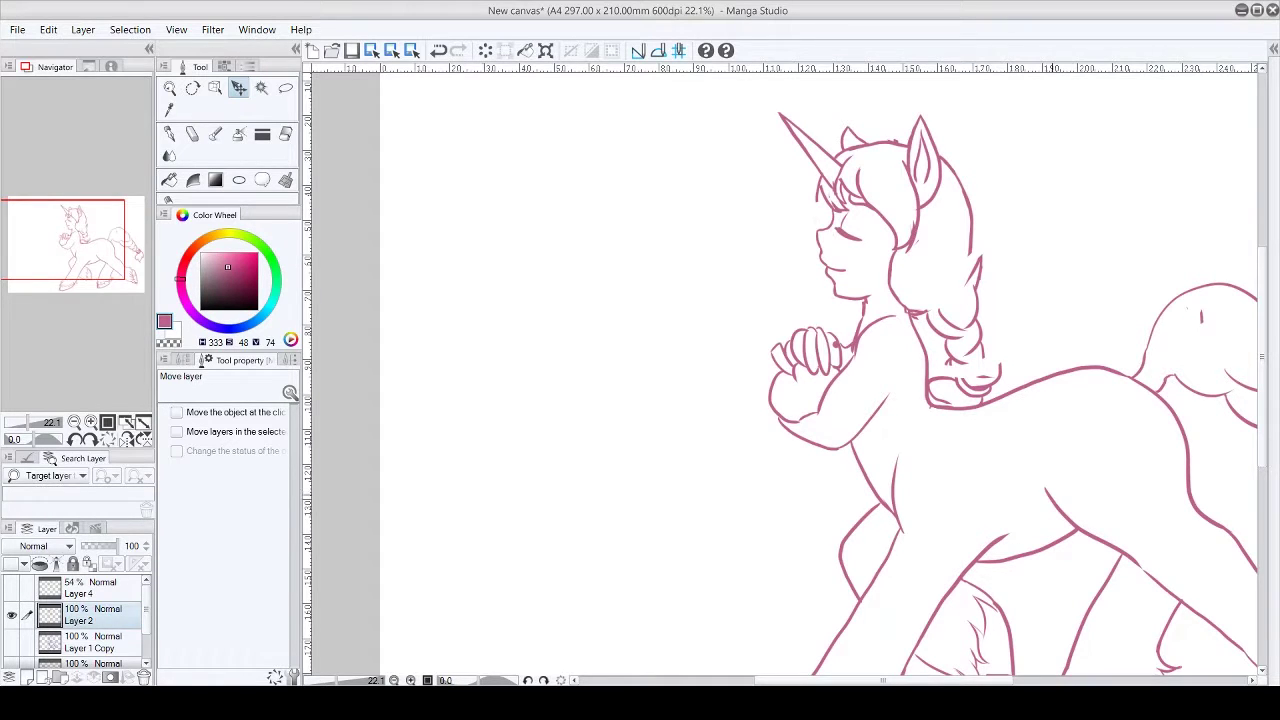
scroll(710, 309, "up", 3)
scroll(710, 309, "up", 3)
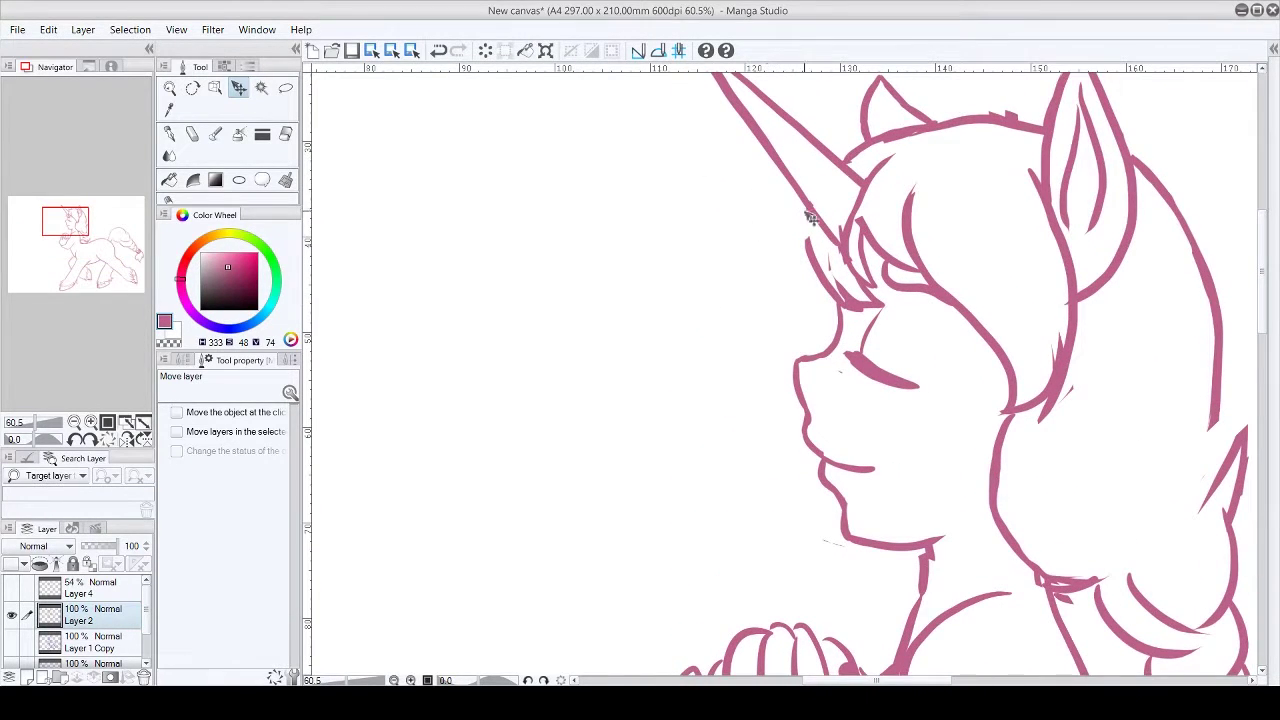
key("p")
key("ctrl+z")
key("ctrl+z")
key("ctrl+z")
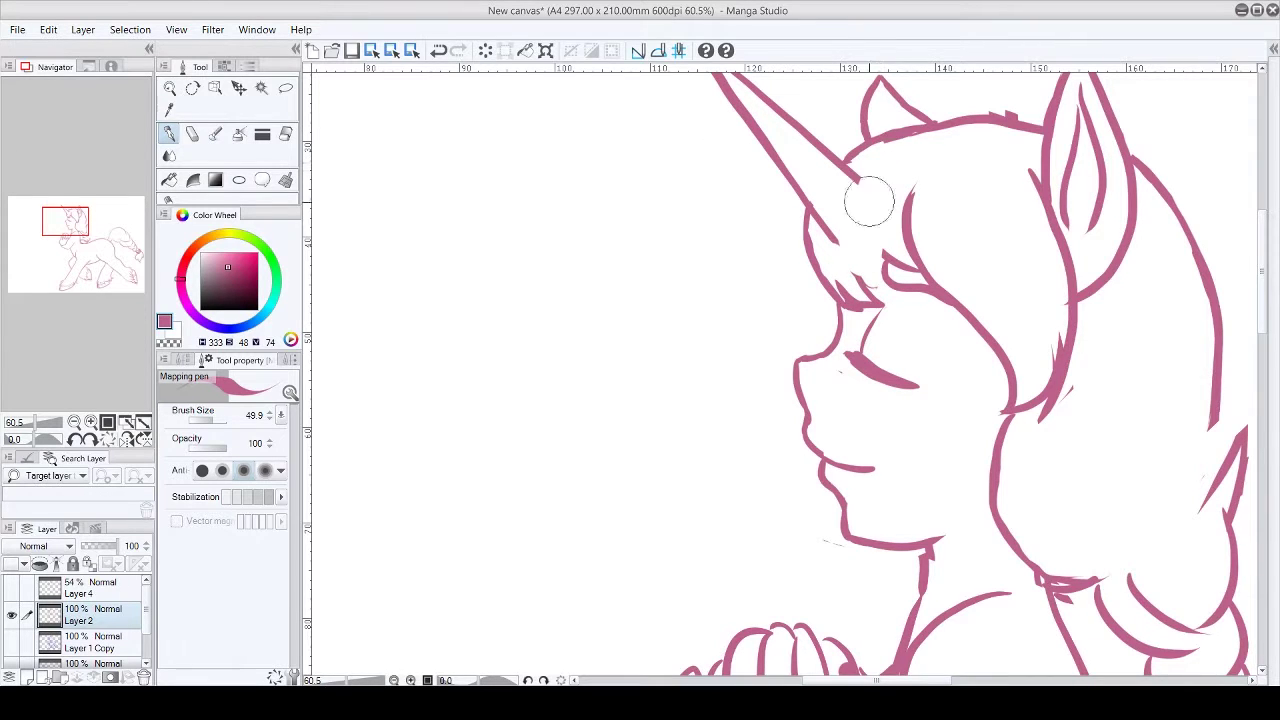
Step: Redraw the front curve of the fringe from the horn's base and clean up the front line of the neck
left_click_drag(872, 165, 858, 200)
key("ctrl+z")
key("ctrl+z")
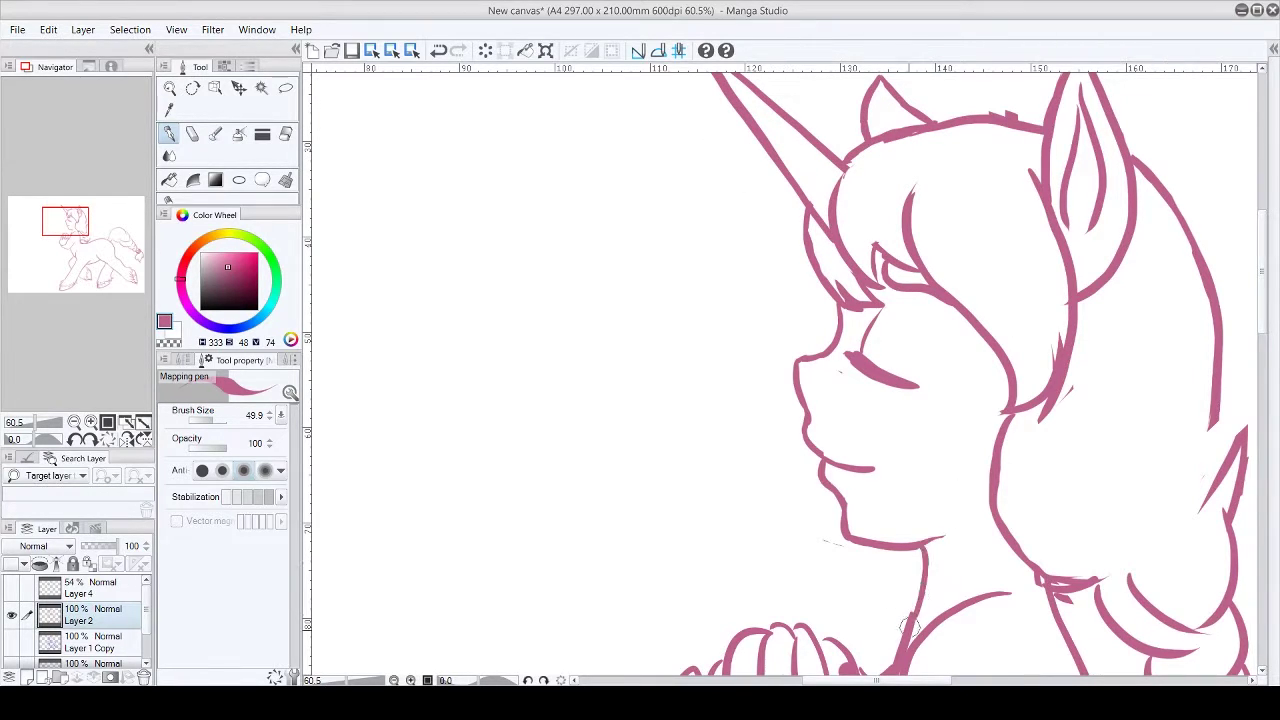
key("ctrl+z")
key("ctrl+z")
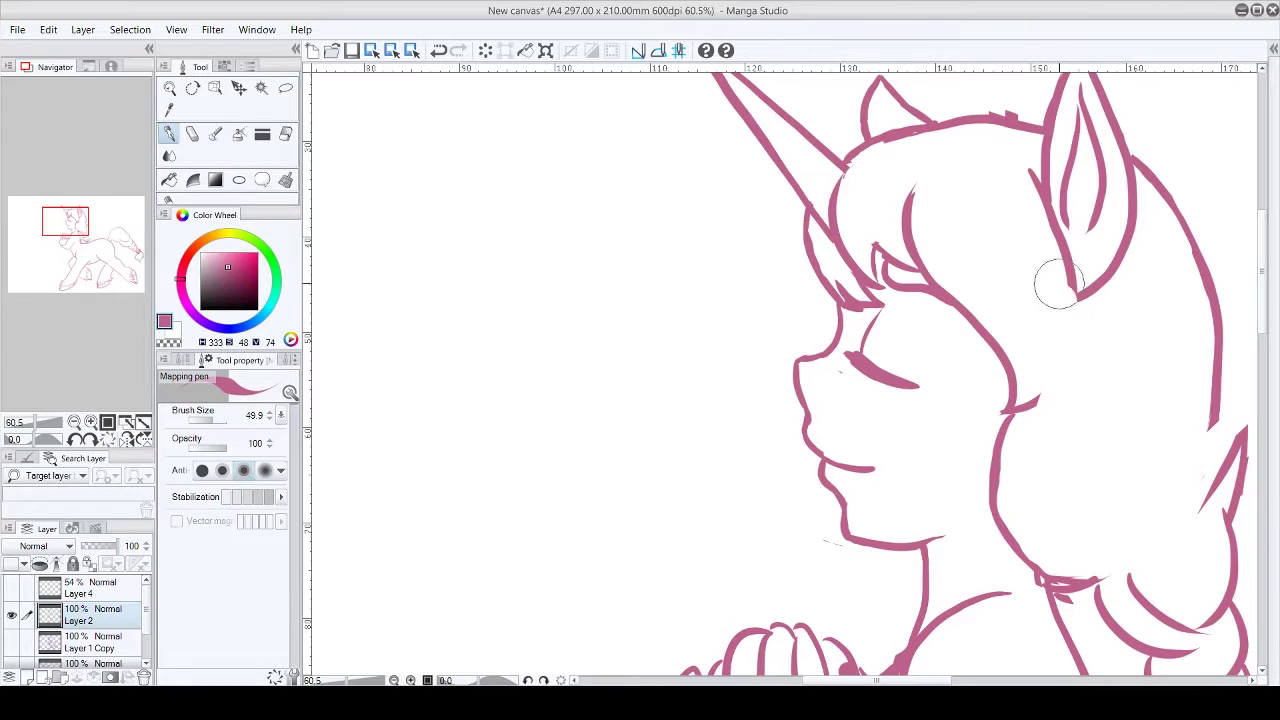
Step: Redraw the side lock below the near ear and the lower edge of the back hair with an inner strand curve
mouse_move(1072, 292)
left_mouse_down()
mouse_move(1023, 380)
mouse_move(1044, 408)
left_mouse_up()
left_click_drag(1023, 458, 1118, 560)
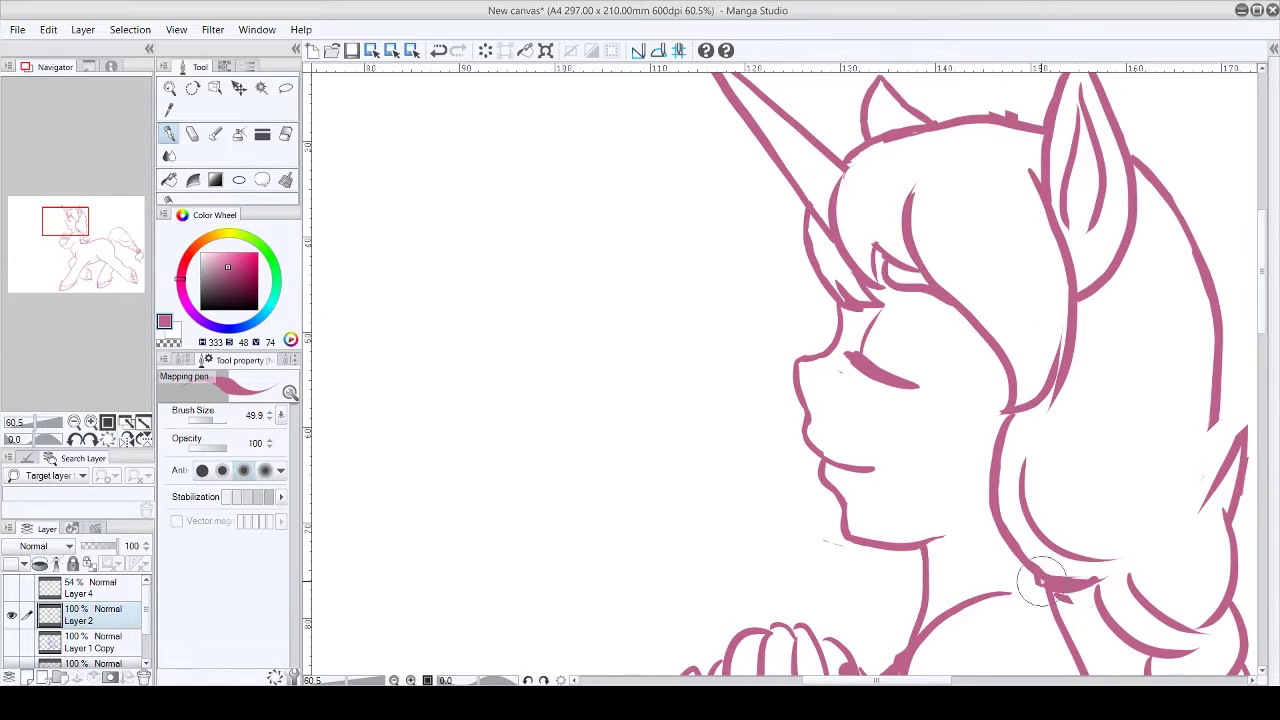
left_click_drag(1020, 558, 1125, 590)
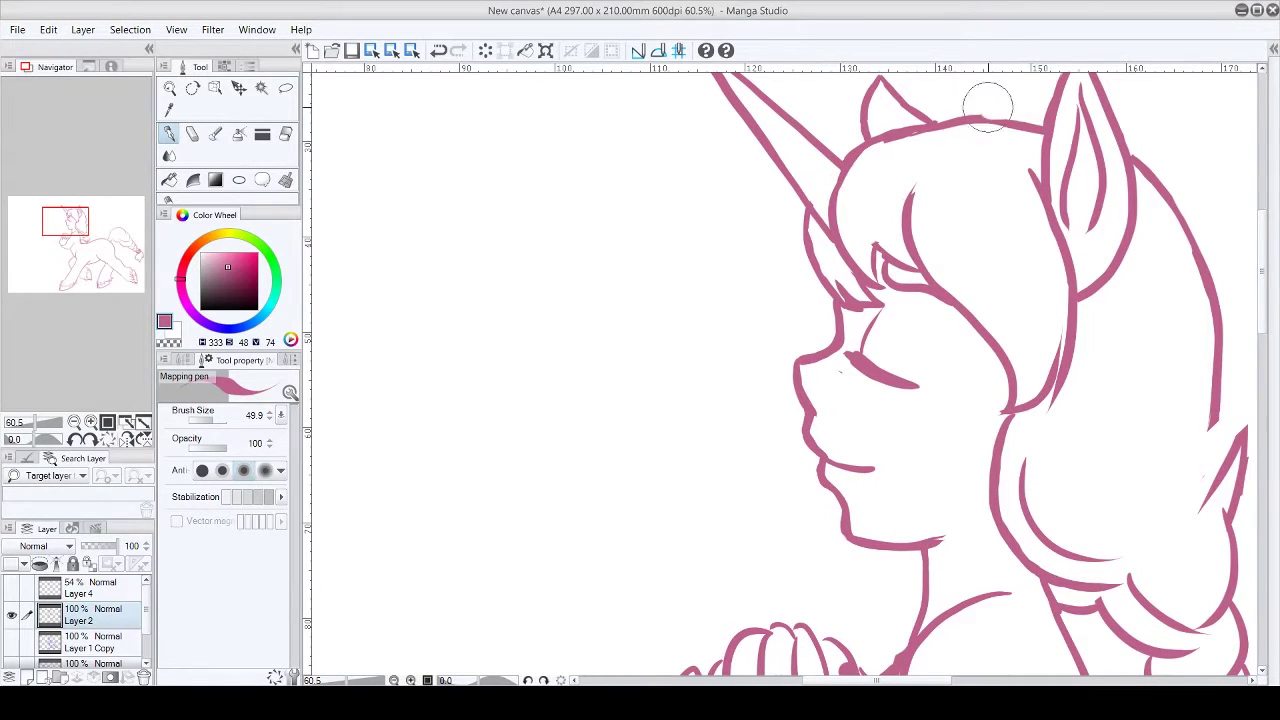
Step: Replace the broken outer contour of the back hair with a continuous line ending in tapered strands above the braid
scroll(1262, 330, "right", 5)
scroll(1262, 330, "down", 2)
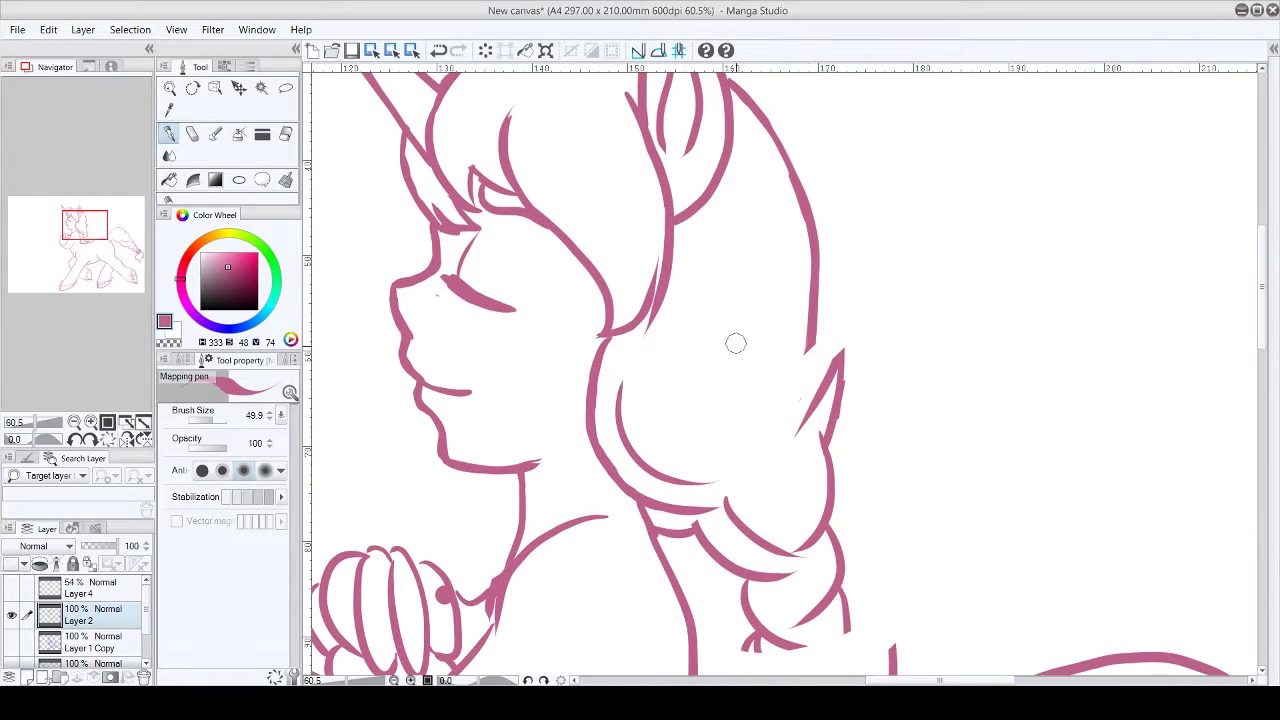
mouse_move(808, 345)
left_mouse_down()
mouse_move(785, 493)
mouse_move(837, 432)
mouse_move(822, 485)
left_mouse_up()
left_click_drag(822, 285, 802, 462)
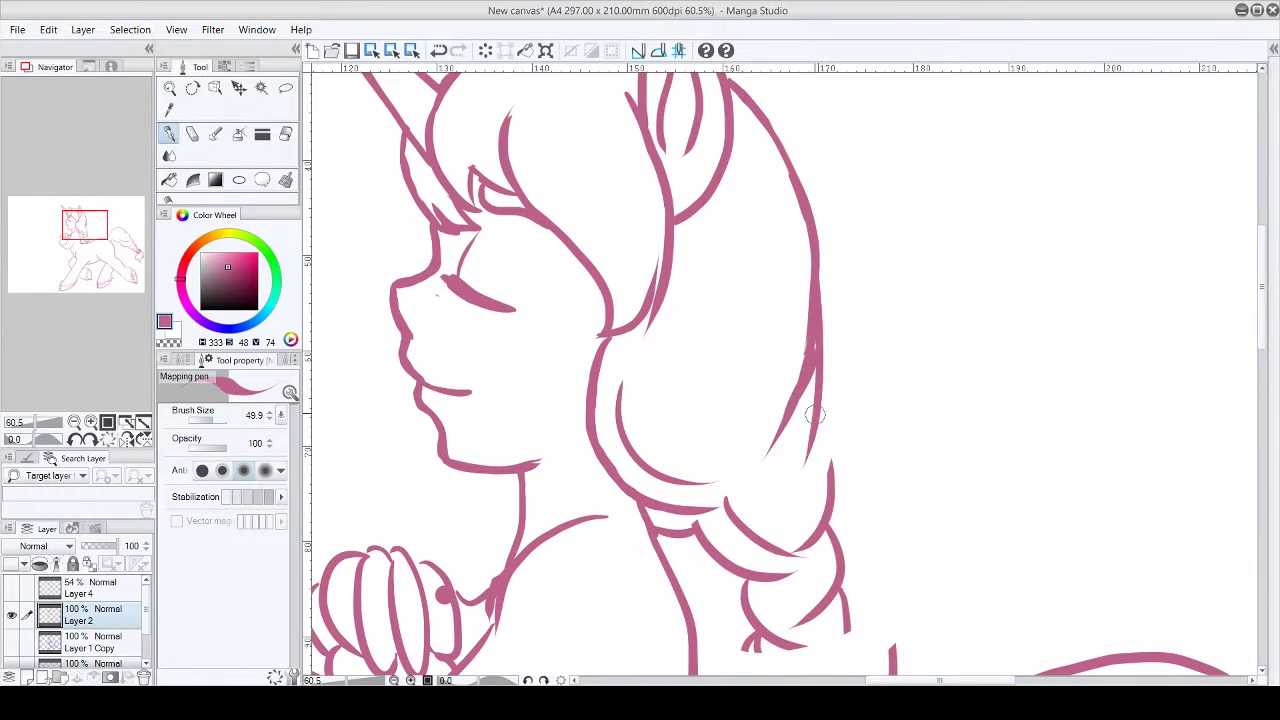
Step: Redraw the braid's segments from the back hair down to its coiled end and clean up the hair above it
scroll(949, 429, "down", 4)
mouse_move(838, 388)
left_mouse_down()
mouse_move(822, 500)
mouse_move(830, 212)
mouse_move(895, 400)
left_mouse_up()
mouse_move(782, 400)
left_mouse_down()
mouse_move(872, 390)
mouse_move(868, 512)
left_mouse_up()
mouse_move(812, 440)
left_mouse_down()
mouse_move(820, 518)
mouse_move(866, 506)
mouse_move(818, 491)
left_mouse_up()
left_click_drag(806, 370, 784, 378)
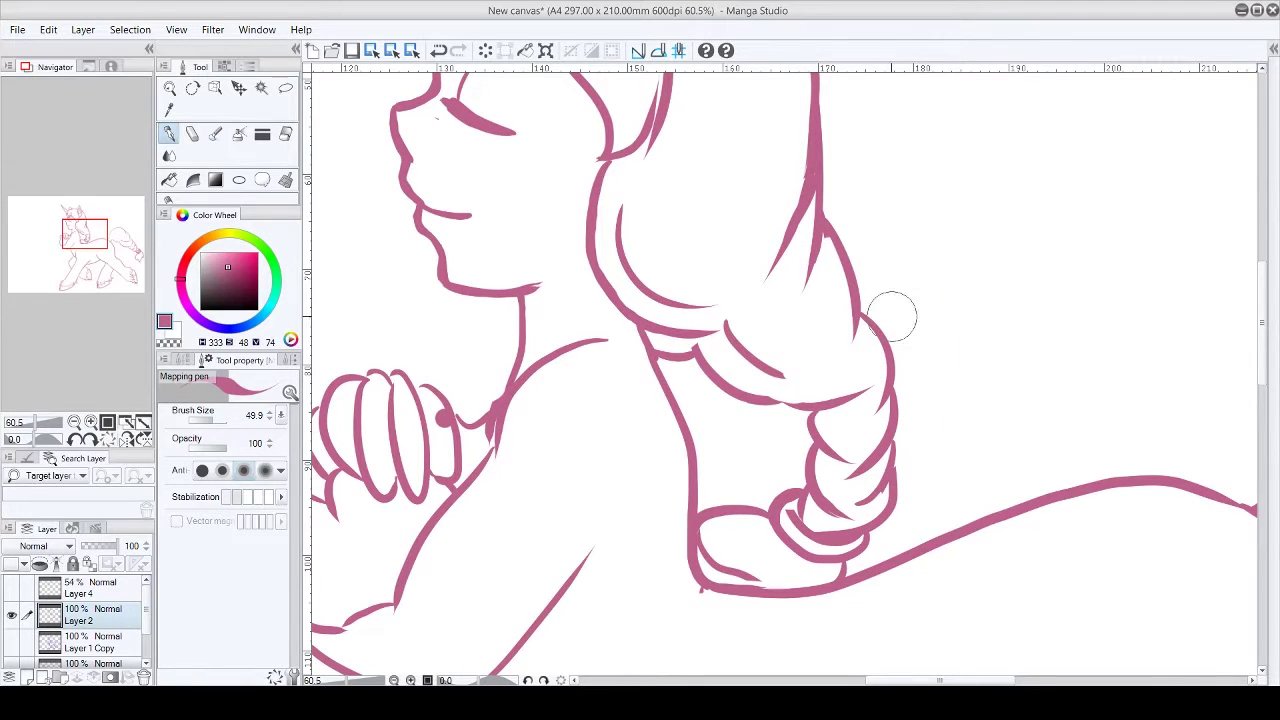
mouse_move(799, 129)
left_mouse_down()
mouse_move(814, 259)
mouse_move(797, 268)
left_mouse_up()
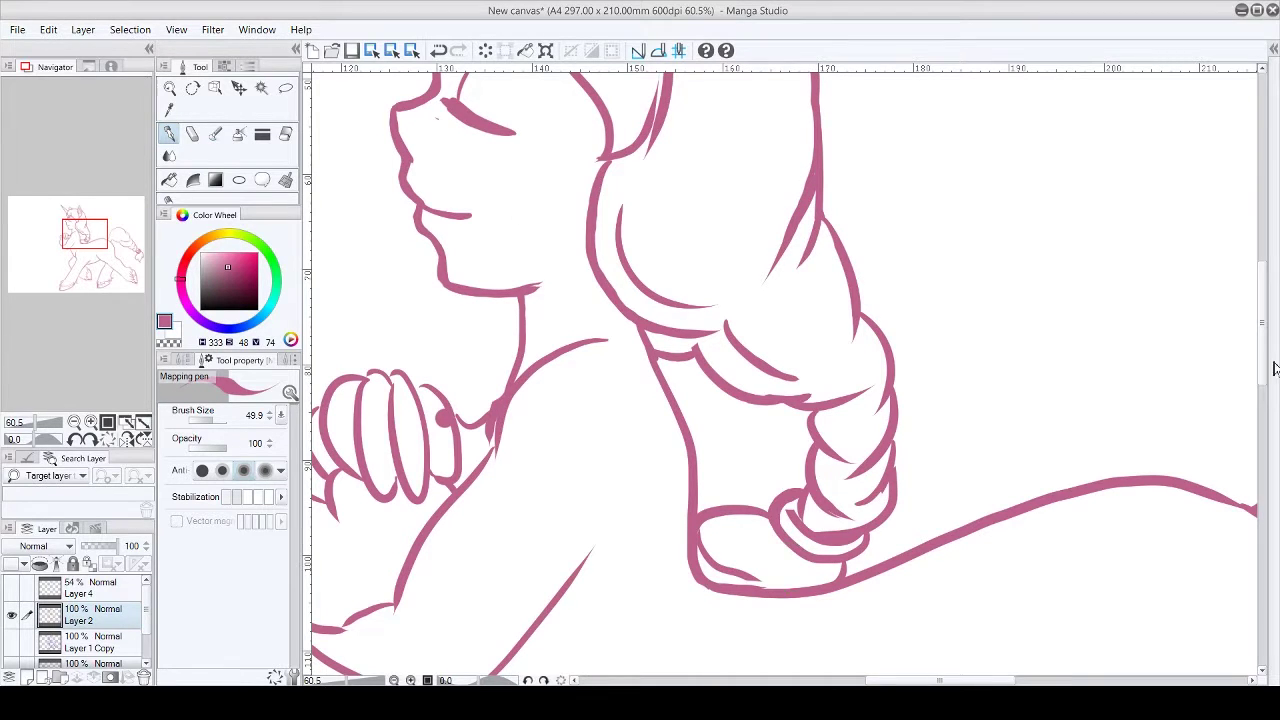
Step: Rework the fingers of the raised hand and redraw the line from the neck down to the wrist
mouse_move(391, 351)
left_mouse_down()
mouse_move(311, 81)
mouse_move(786, 286)
mouse_move(834, 349)
mouse_move(729, 294)
mouse_move(737, 410)
mouse_move(766, 400)
mouse_move(771, 366)
mouse_move(823, 431)
left_mouse_up()
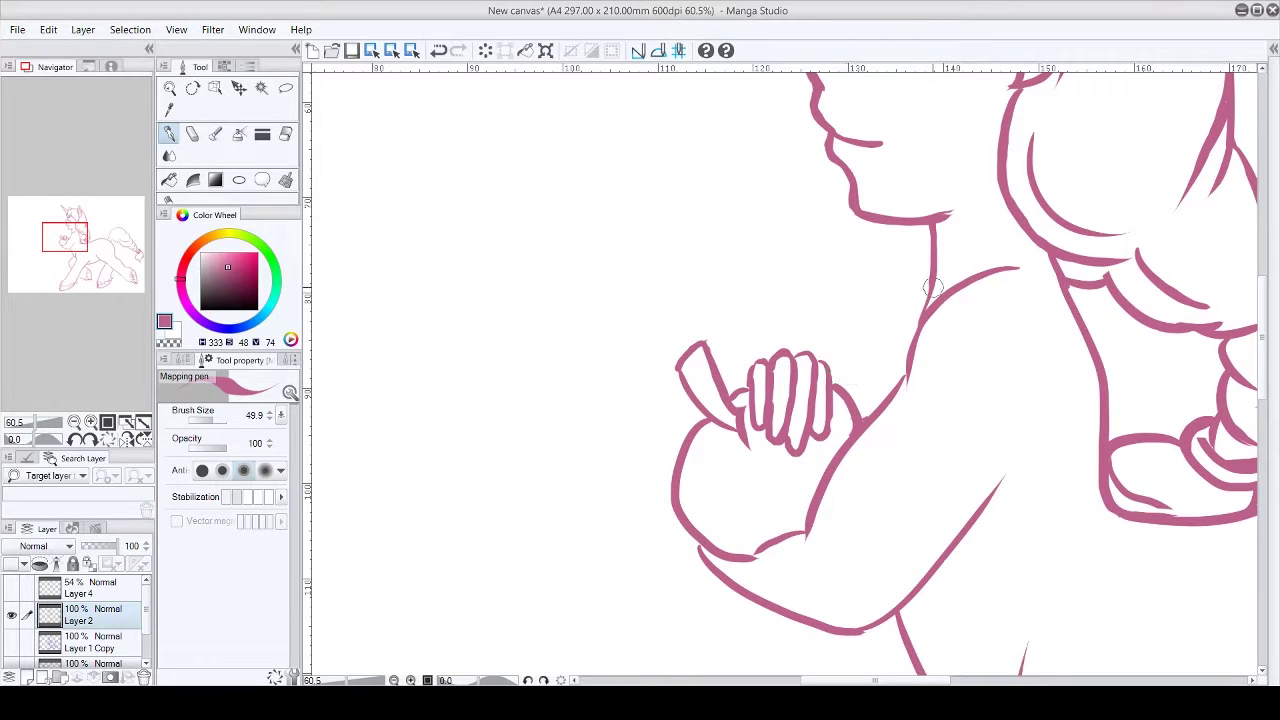
mouse_move(913, 318)
left_mouse_down()
mouse_move(860, 418)
mouse_move(866, 400)
left_mouse_up()
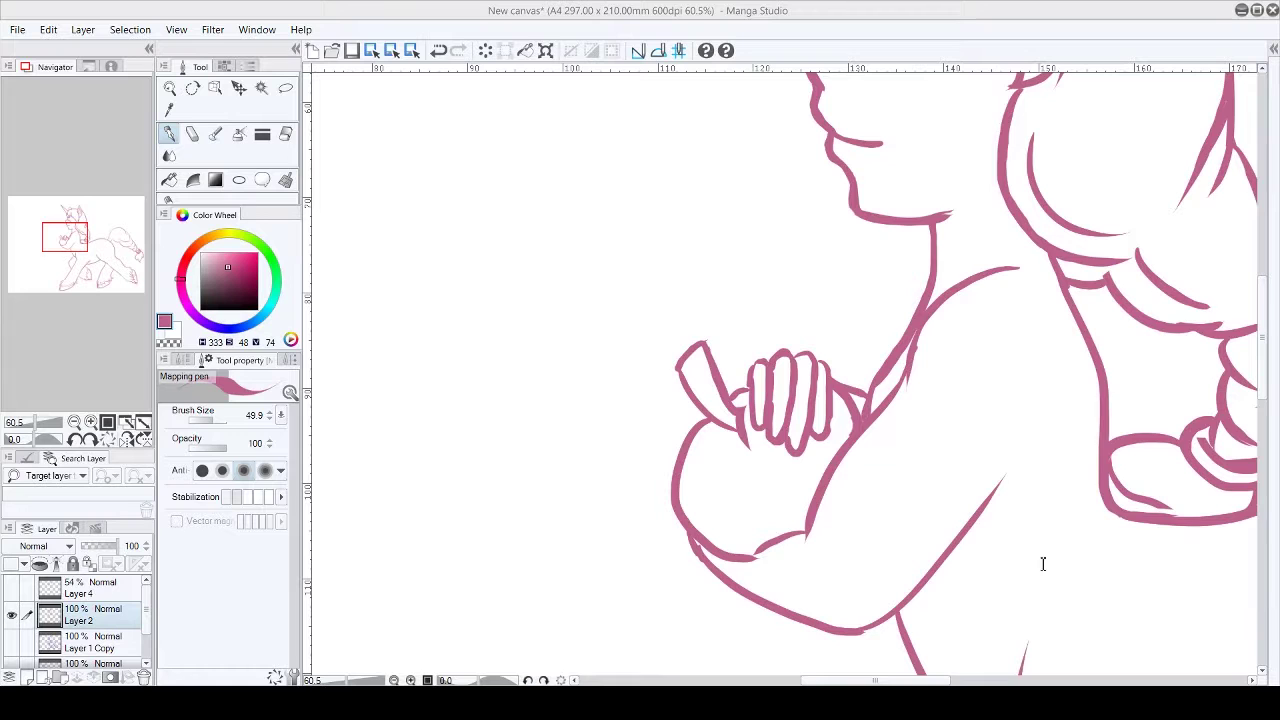
Step: Try to redraw the raised hand's fingers as narrow upright shapes beside the outermost finger
mouse_move(748, 385)
left_mouse_down()
mouse_move(795, 325)
mouse_move(770, 391)
mouse_move(731, 375)
mouse_move(747, 425)
mouse_move(736, 368)
mouse_move(756, 354)
mouse_move(766, 443)
left_mouse_up()
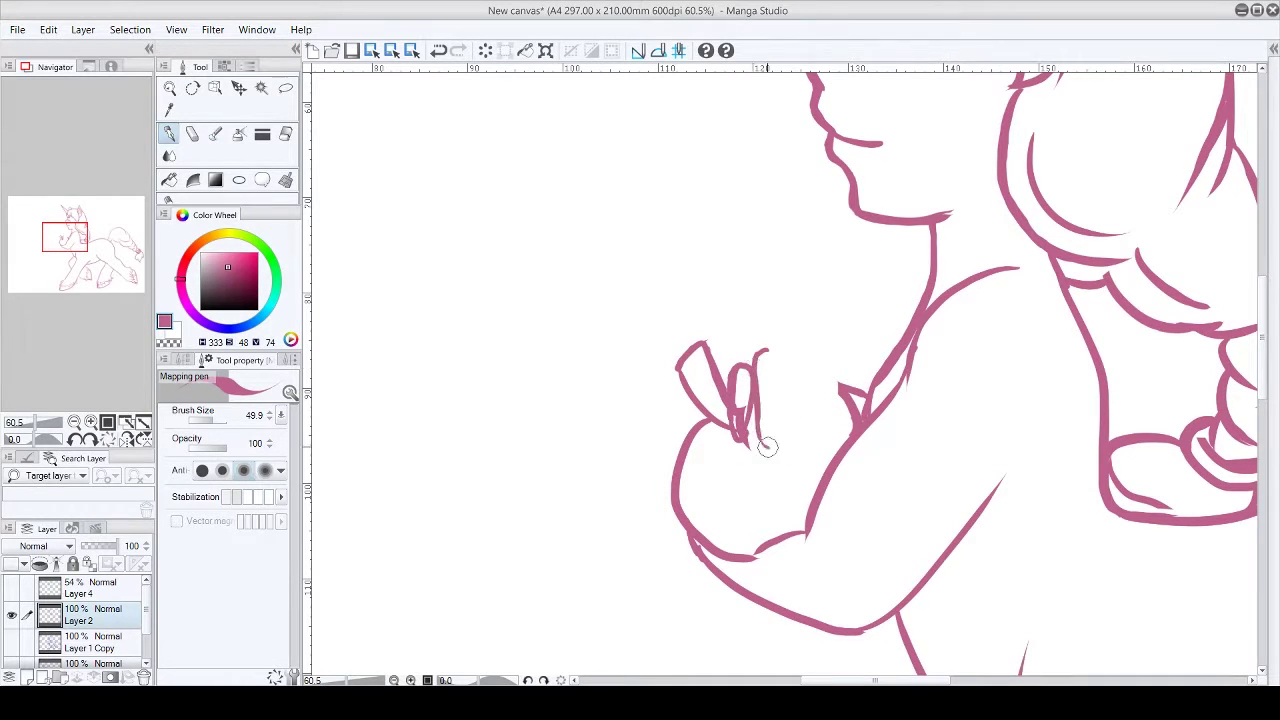
left_click_drag(760, 345, 790, 440)
left_click_drag(745, 340, 826, 428)
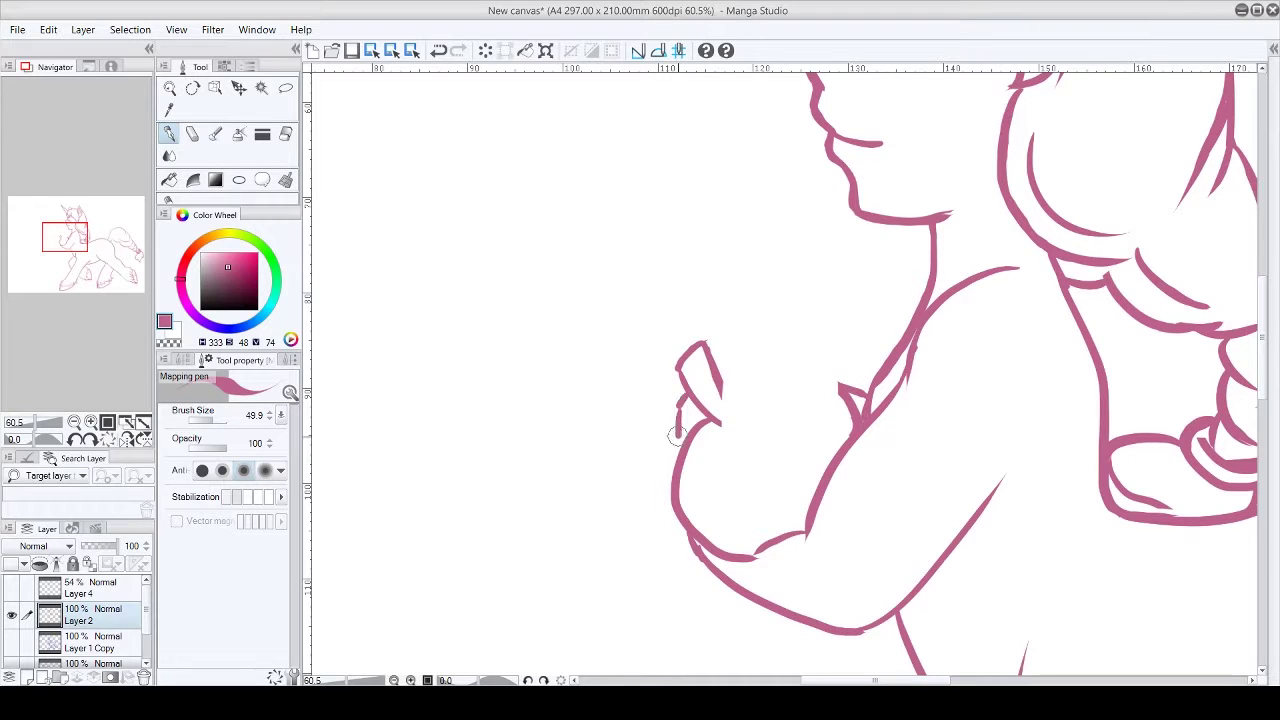
Step: Redraw the raised hand's folded fingers and the edge of the hand below the outermost finger
mouse_move(676, 436)
left_mouse_down()
mouse_move(691, 407)
mouse_move(724, 392)
mouse_move(760, 440)
left_mouse_up()
mouse_move(775, 350)
left_mouse_down()
mouse_move(810, 430)
mouse_move(750, 374)
mouse_move(745, 455)
mouse_move(768, 455)
left_mouse_up()
key("ctrl+z")
key("ctrl+z")
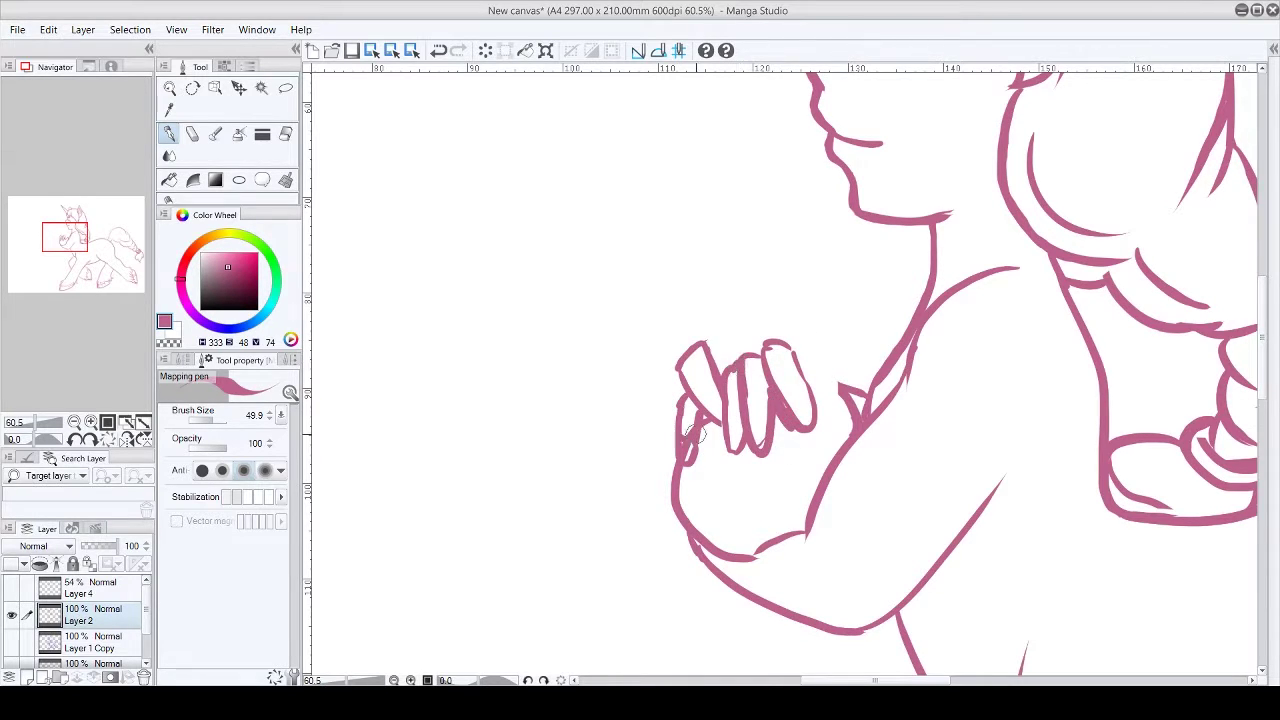
mouse_move(680, 470)
left_mouse_down()
mouse_move(674, 391)
mouse_move(749, 357)
mouse_move(790, 420)
left_mouse_up()
left_click_drag(676, 366, 684, 430)
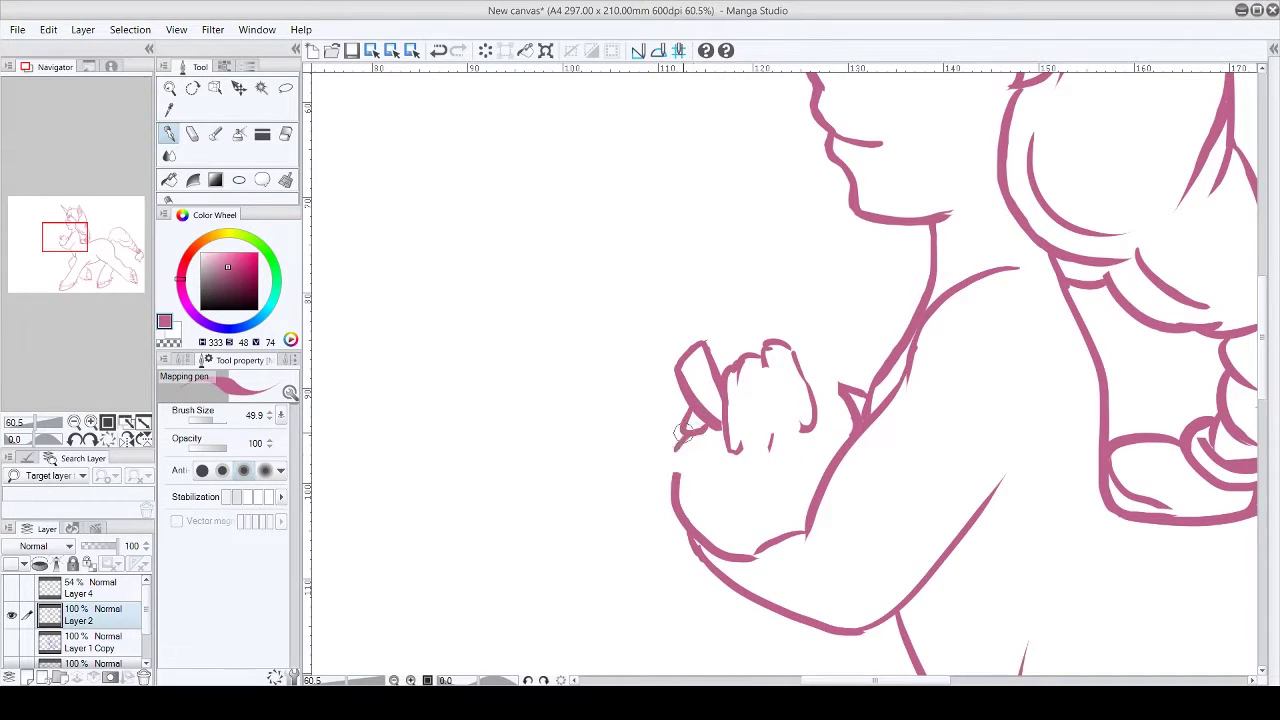
left_click_drag(745, 360, 740, 450)
left_click_drag(765, 380, 772, 450)
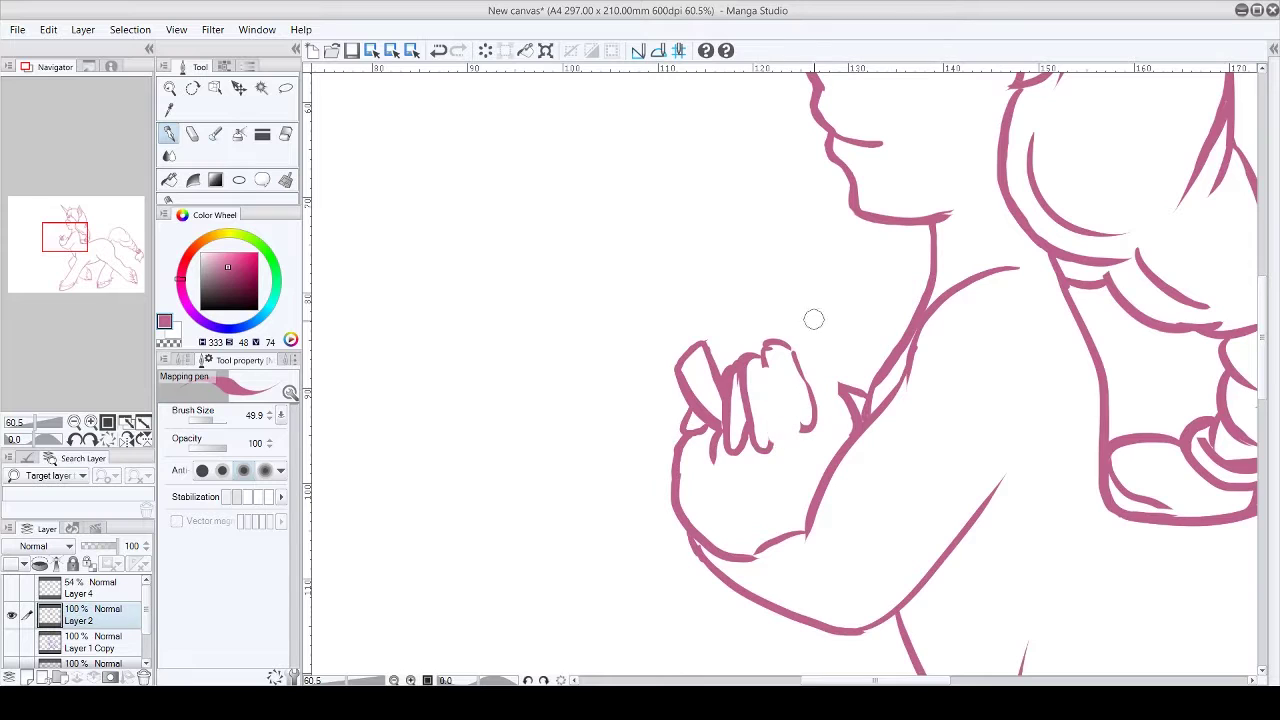
Step: Erase the uneven finger strokes and redraw the middle and last fingers with their knuckle tops
key("e")
mouse_move(778, 344)
left_mouse_down()
mouse_move(801, 428)
mouse_move(846, 333)
mouse_move(760, 432)
mouse_move(747, 374)
mouse_move(730, 440)
left_mouse_up()
key("p")
mouse_move(728, 372)
left_mouse_down()
mouse_move(740, 360)
mouse_move(740, 445)
left_mouse_up()
mouse_move(766, 350)
left_mouse_down()
mouse_move(780, 440)
mouse_move(806, 435)
left_mouse_up()
left_click_drag(740, 352, 808, 356)
key("e")
left_click_drag(745, 450, 772, 421)
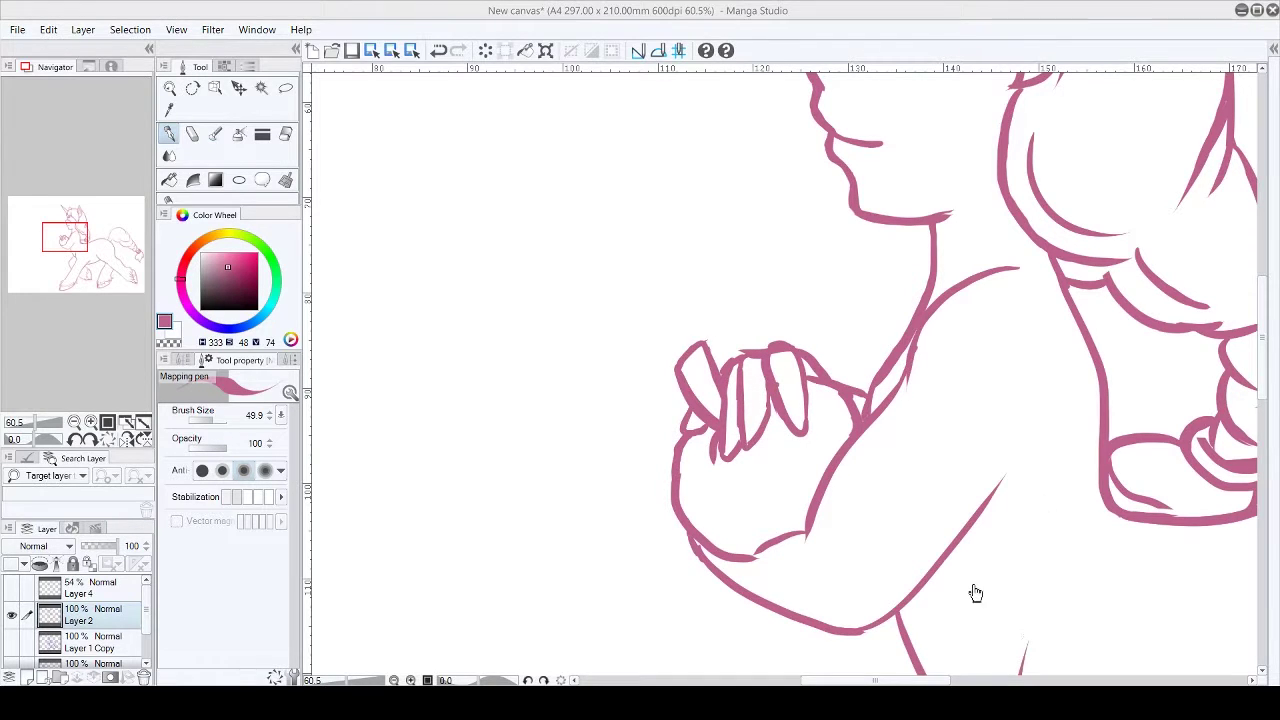
Step: Redraw the knuckle line and the back of the hand from the last finger to the wrist
mouse_move(745, 352)
left_mouse_down()
mouse_move(822, 365)
mouse_move(835, 421)
left_mouse_up()
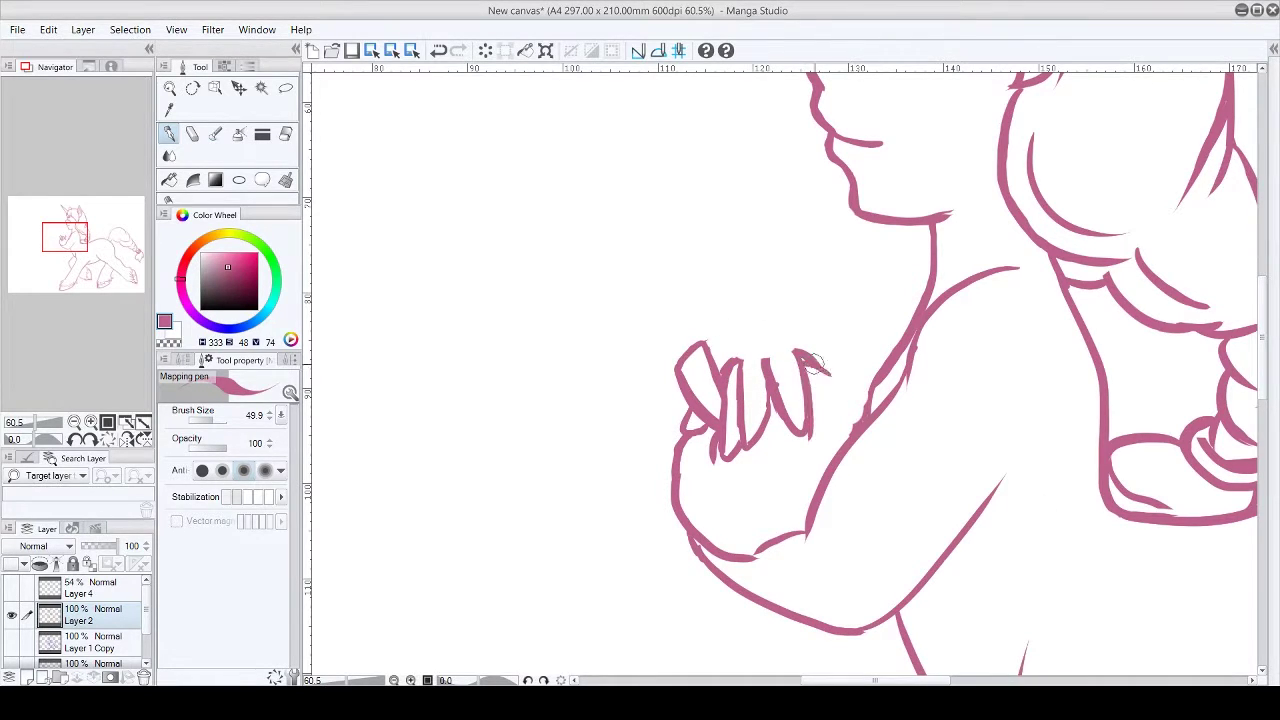
left_click_drag(817, 364, 860, 420)
left_click_drag(822, 358, 748, 353)
Step: Try to redraw the bent arm with a straighter inner line and an elbow extended farther outward
mouse_move(805, 532)
left_mouse_down()
mouse_move(730, 518)
mouse_move(680, 490)
left_mouse_up()
left_click_drag(740, 570, 713, 540)
key("ctrl+z")
mouse_move(806, 530)
left_mouse_down()
mouse_move(686, 529)
mouse_move(629, 471)
mouse_move(648, 435)
mouse_move(680, 534)
mouse_move(666, 547)
left_mouse_up()
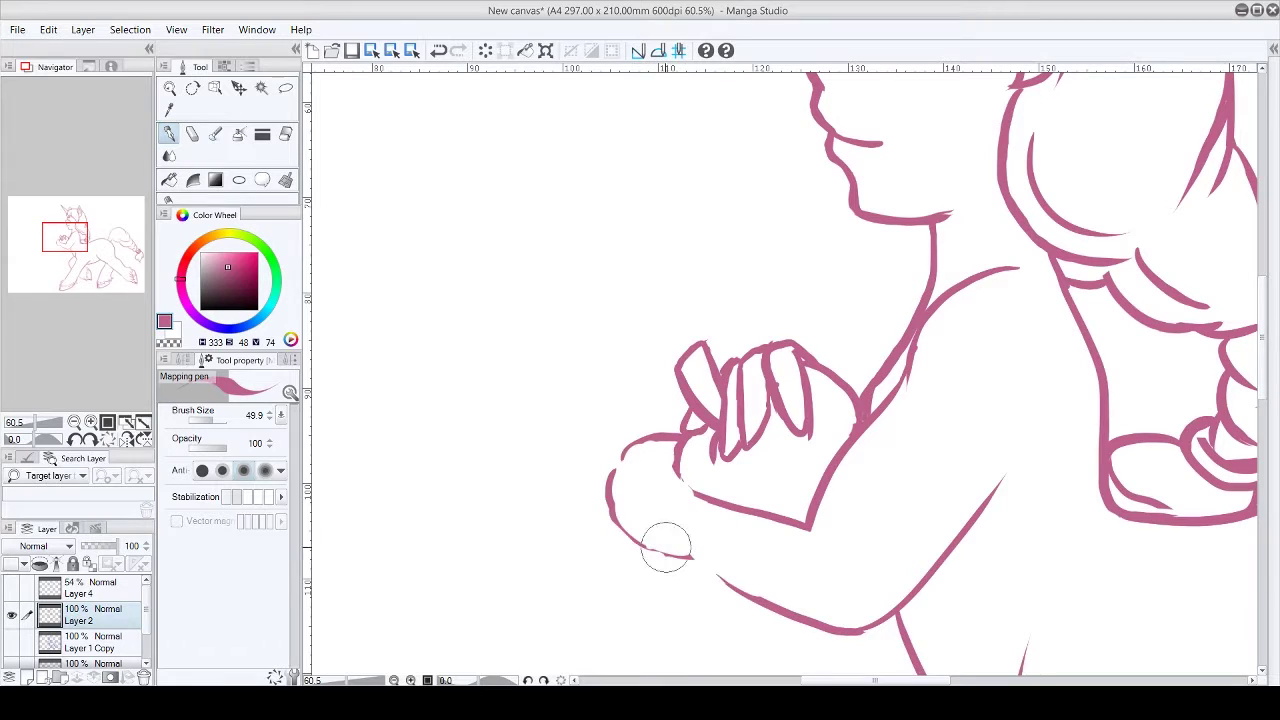
left_click_drag(690, 447, 680, 478)
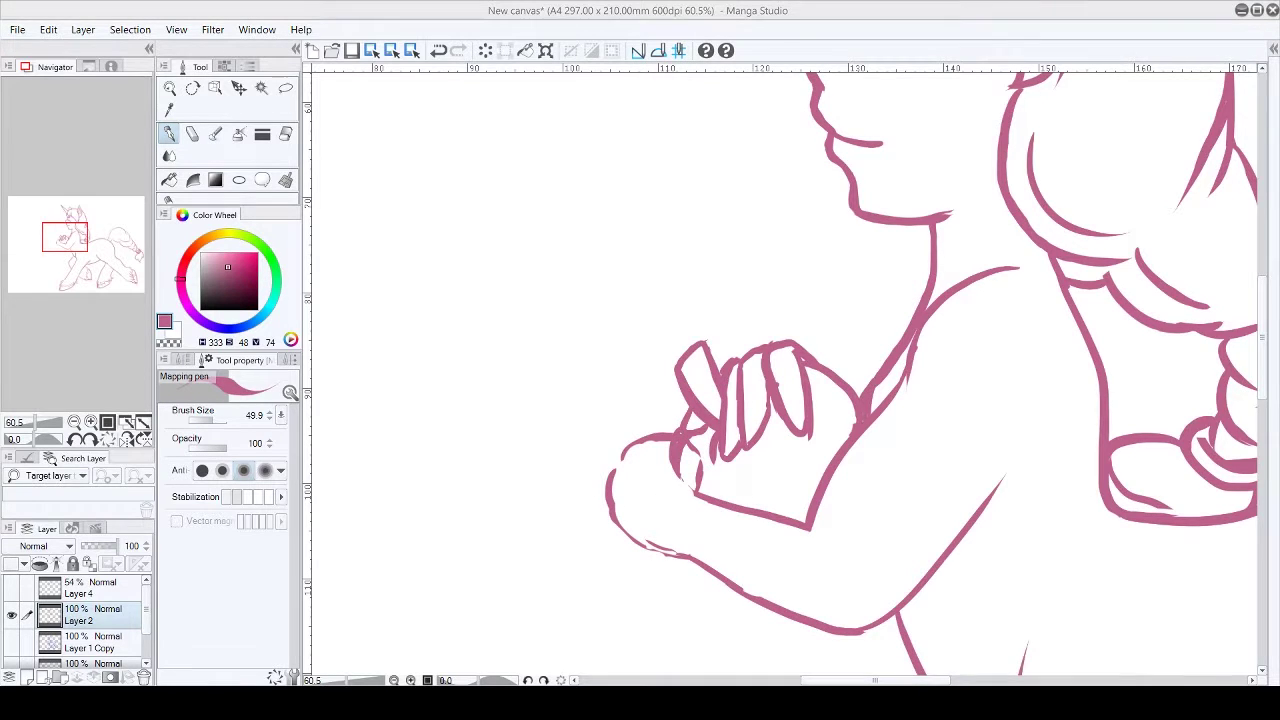
Step: Try to redraw the outer forearm and elbow as one long, angular contour running to the upper arm
mouse_move(700, 432)
left_mouse_down()
mouse_move(677, 463)
mouse_move(657, 543)
left_mouse_up()
mouse_move(695, 490)
left_mouse_down()
mouse_move(680, 417)
mouse_move(693, 487)
left_mouse_up()
mouse_move(700, 565)
left_mouse_down()
mouse_move(655, 530)
mouse_move(648, 425)
left_mouse_up()
mouse_move(670, 395)
left_mouse_down()
mouse_move(663, 466)
mouse_move(738, 596)
mouse_move(860, 630)
left_mouse_up()
mouse_move(630, 485)
left_mouse_down()
mouse_move(643, 523)
mouse_move(820, 629)
mouse_move(915, 600)
left_mouse_up()
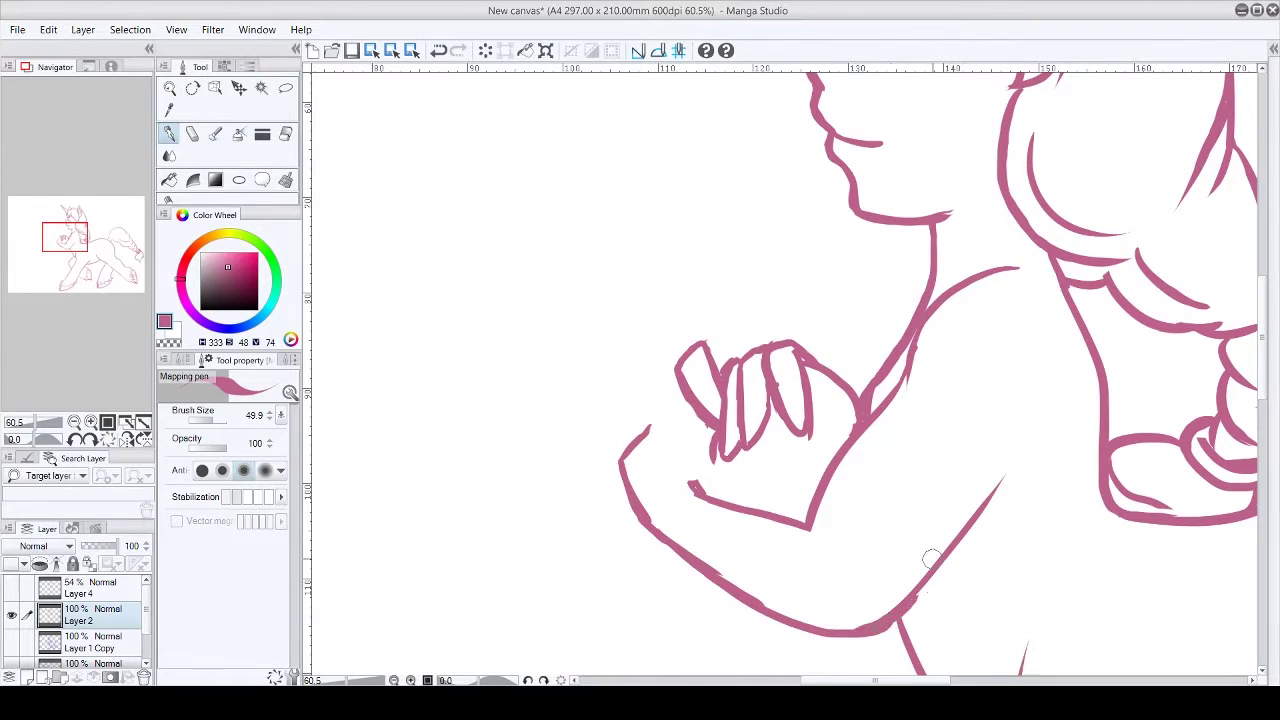
Step: Try a shorter forearm by drawing the elbow contour closer to the inner arm line
mouse_move(657, 405)
left_mouse_down()
mouse_move(655, 460)
mouse_move(700, 505)
mouse_move(805, 524)
left_mouse_up()
left_click_drag(702, 502, 836, 635)
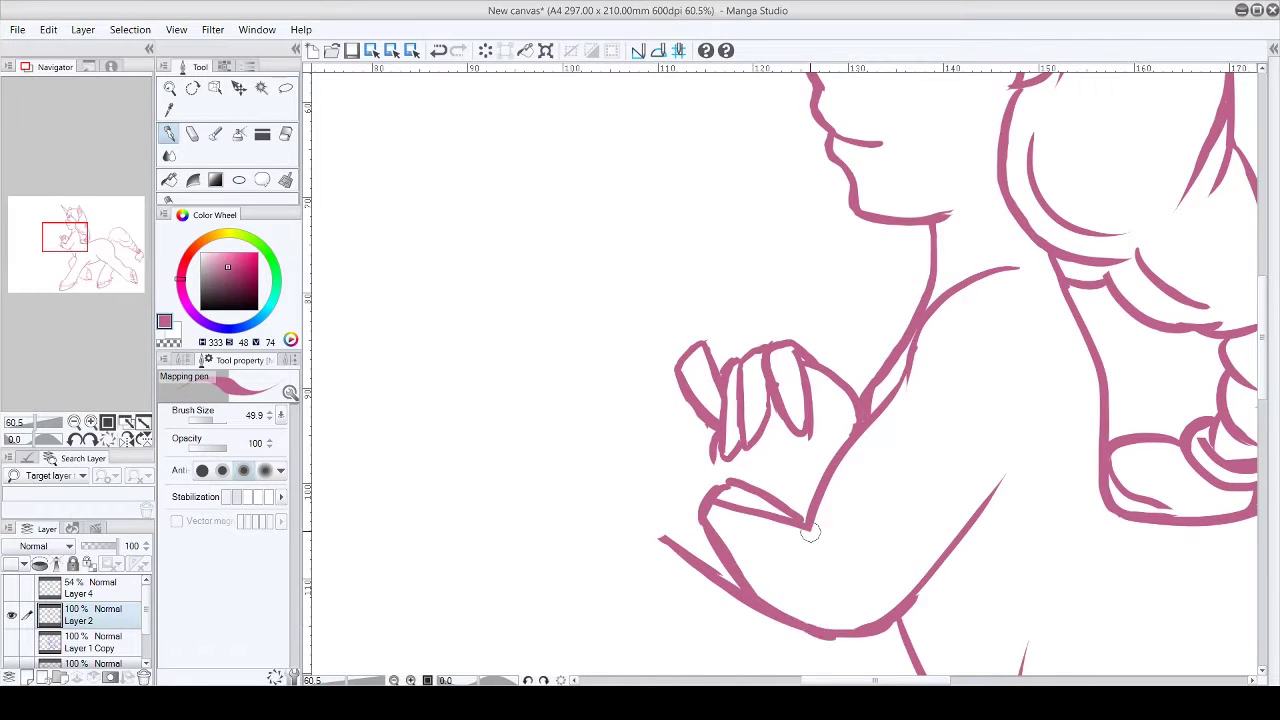
mouse_move(810, 533)
left_mouse_down()
mouse_move(743, 604)
mouse_move(729, 505)
mouse_move(777, 501)
mouse_move(857, 620)
left_mouse_up()
Step: Draw the inner forearm line from the fingers to the elbow crease and try a rounded outer elbow contour
left_click_drag(1005, 480, 850, 630)
left_click_drag(698, 492, 850, 630)
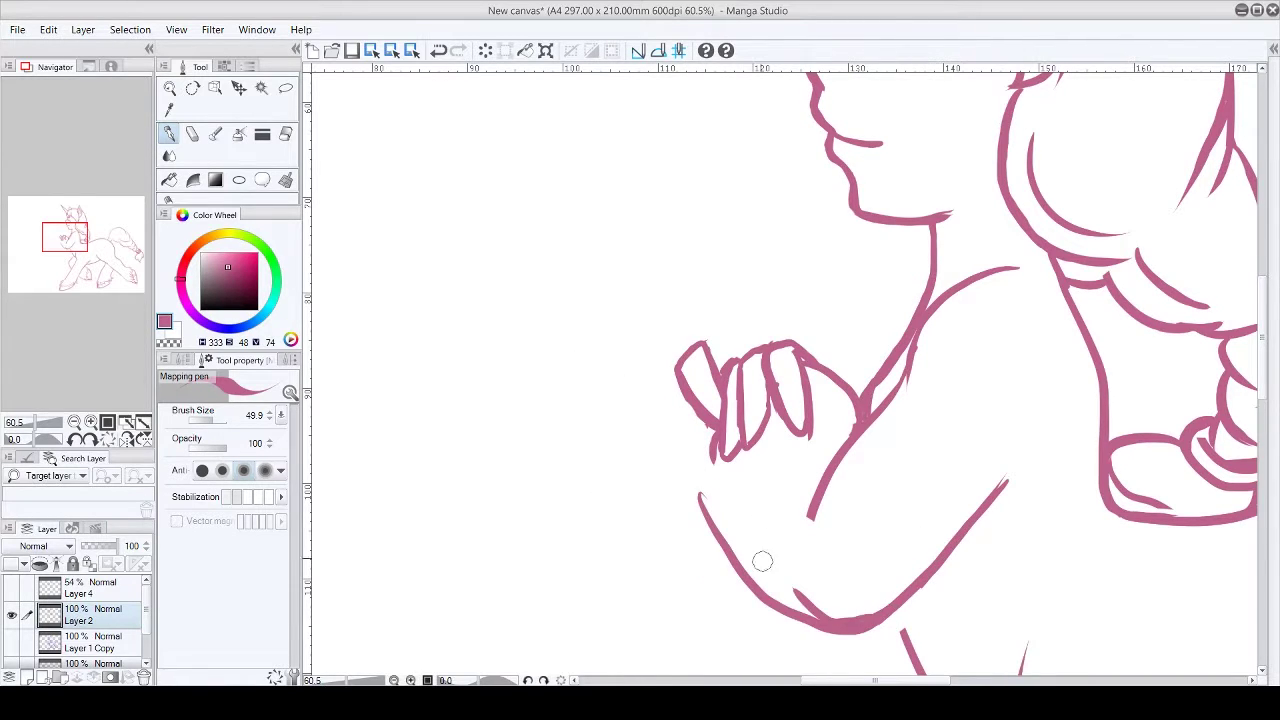
left_click_drag(725, 460, 822, 524)
mouse_move(718, 425)
left_mouse_down()
mouse_move(686, 495)
mouse_move(756, 596)
left_mouse_up()
mouse_move(790, 610)
left_mouse_down()
mouse_move(843, 608)
mouse_move(1005, 468)
left_mouse_up()
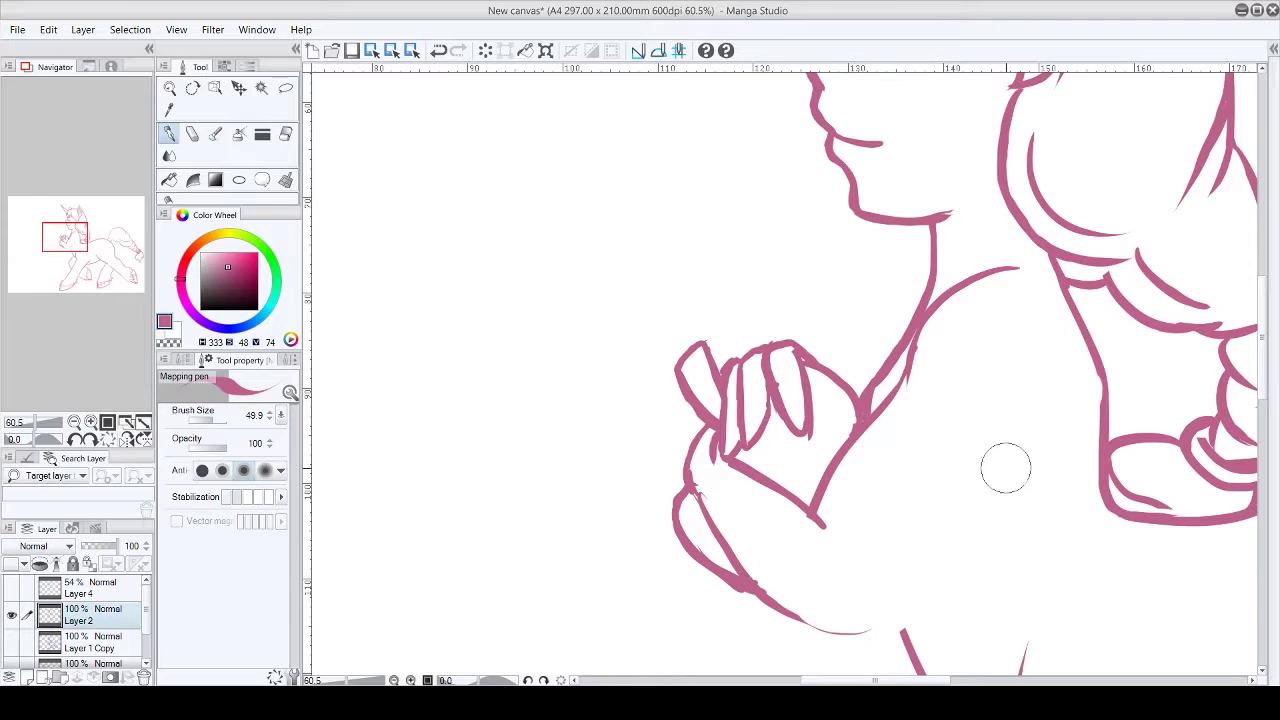
Step: Redraw the outer arm as one wide contour from the wrist around a pointed elbow to the upper arm
mouse_move(690, 401)
left_mouse_down()
mouse_move(700, 553)
mouse_move(870, 618)
mouse_move(1010, 478)
left_mouse_up()
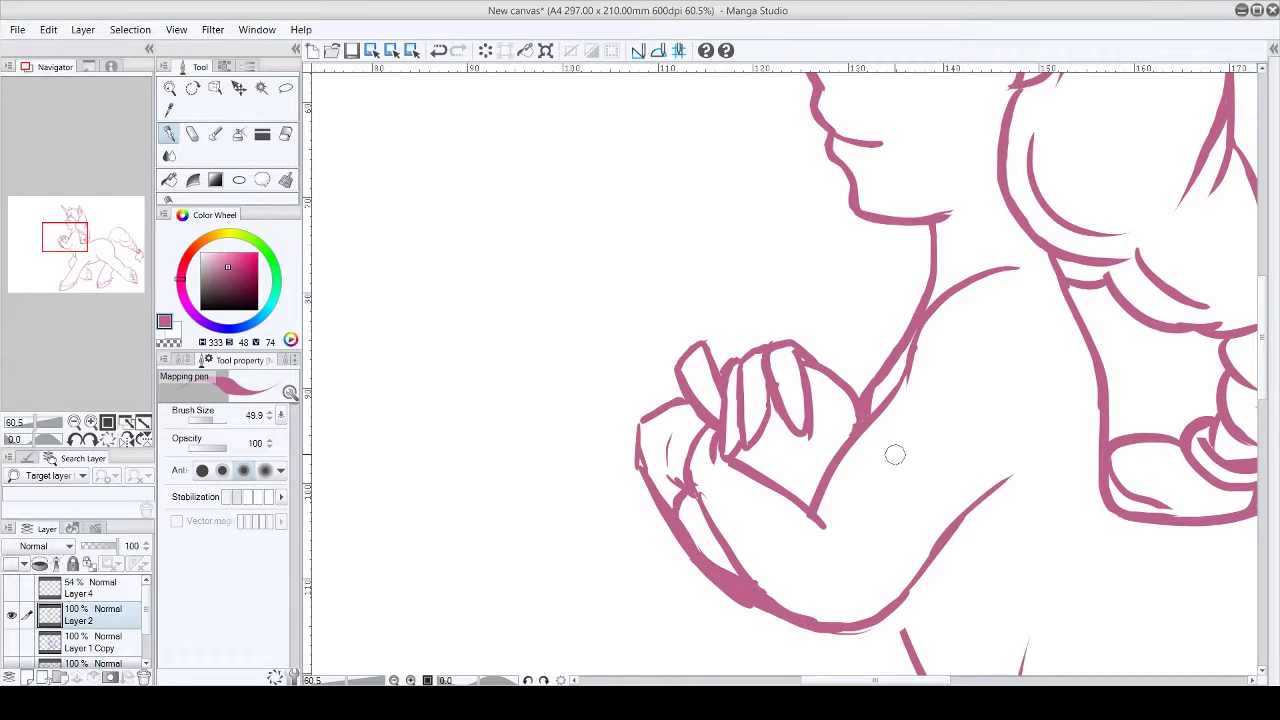
mouse_move(705, 440)
left_mouse_down()
mouse_move(670, 541)
mouse_move(1010, 478)
left_mouse_up()
mouse_move(638, 425)
left_mouse_down()
mouse_move(760, 598)
mouse_move(920, 603)
mouse_move(1028, 515)
mouse_move(771, 634)
mouse_move(914, 566)
mouse_move(1010, 478)
left_mouse_up()
key("ctrl+z")
left_click_drag(668, 445, 686, 466)
left_click_drag(1038, 430, 962, 516)
left_click_drag(845, 636, 997, 521)
left_click_drag(650, 495, 735, 590)
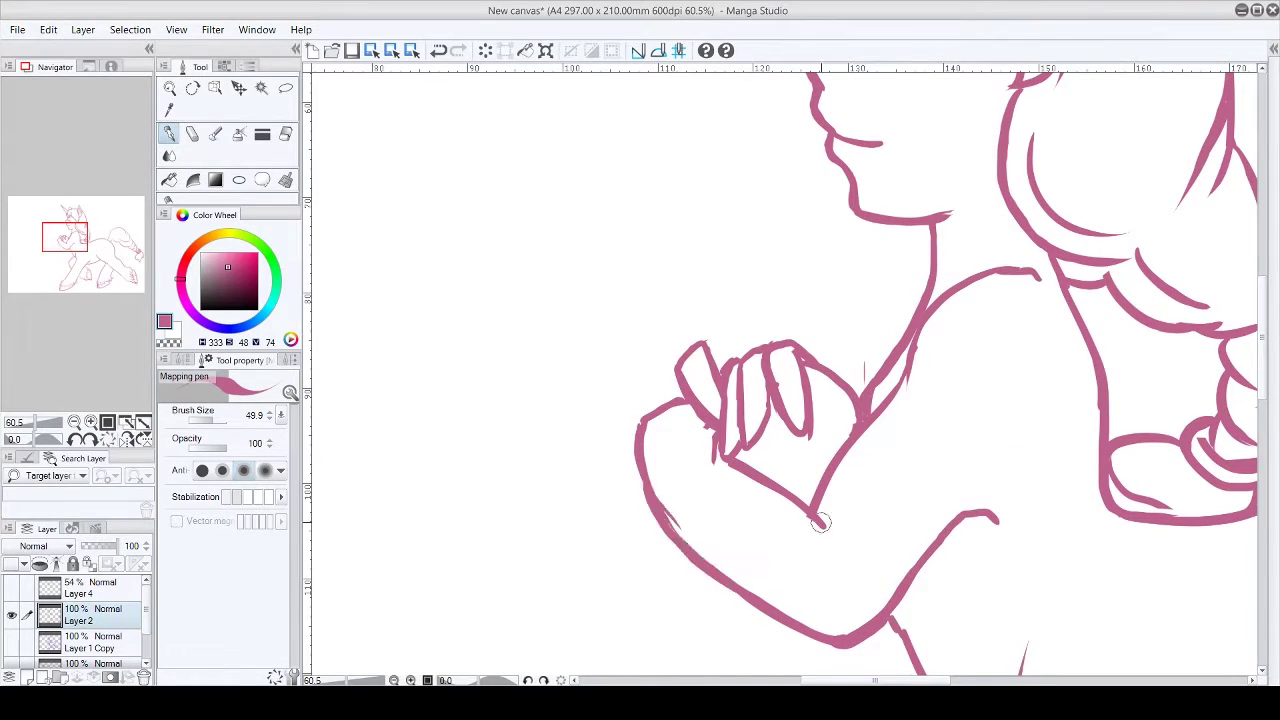
Step: Try a short palm crease and a second outer line at the wrist of the bent arm
key("ctrl+z")
left_click_drag(685, 452, 650, 473)
left_click_drag(655, 405, 641, 490)
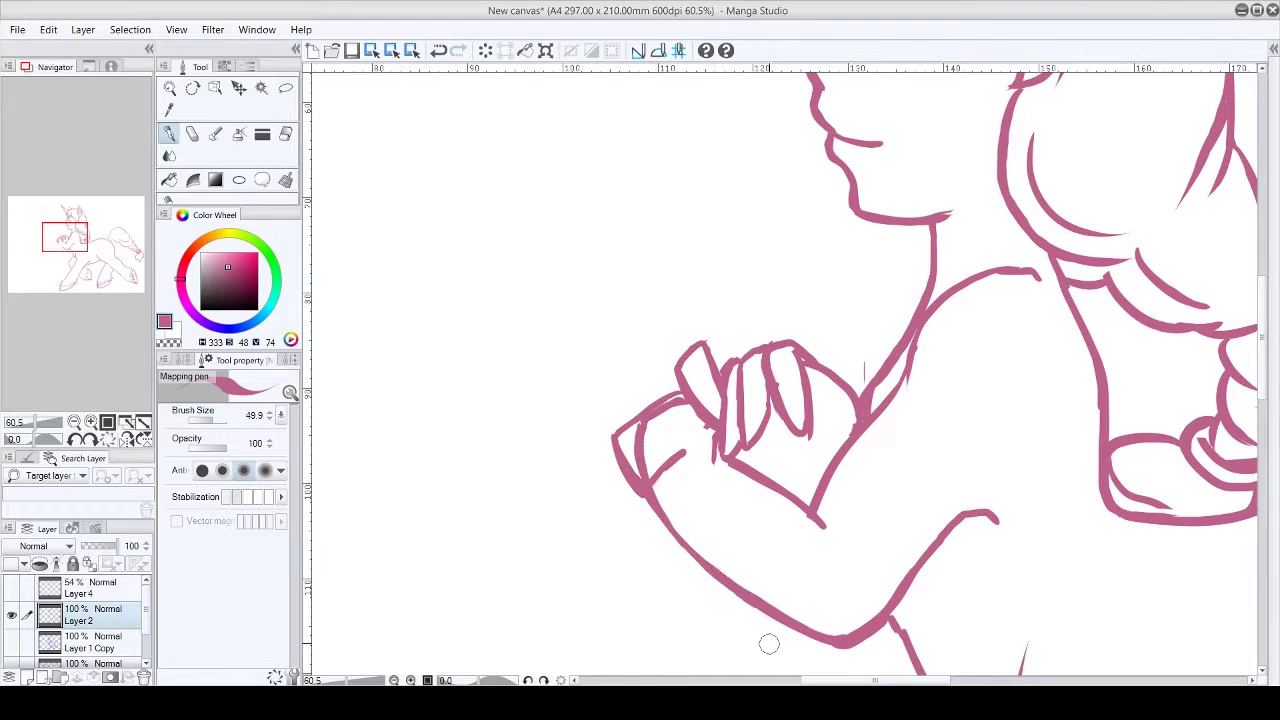
mouse_move(690, 405)
left_mouse_down()
mouse_move(617, 449)
mouse_move(700, 465)
mouse_move(684, 388)
left_mouse_up()
scroll(1268, 472, "down", 5)
scroll(1268, 472, "up", 2)
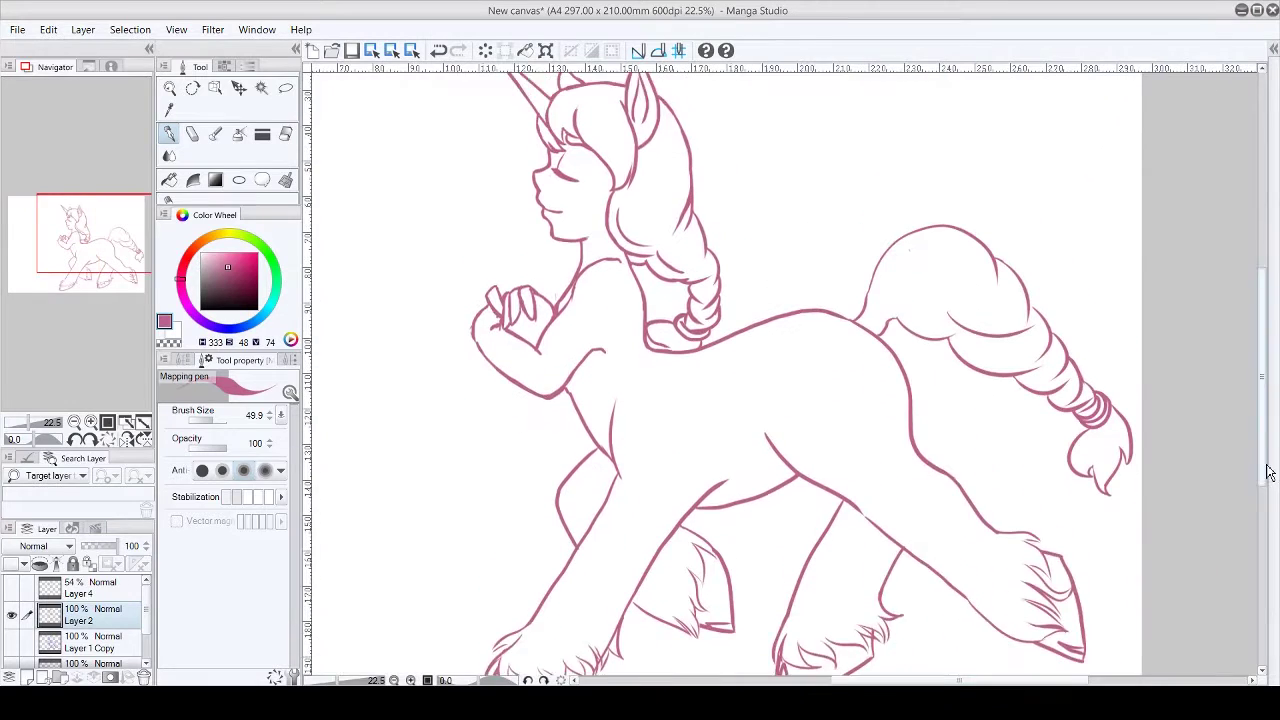
Step: Sketch a green side basket on the centaur's flank, with horizontal bands, straps and vegetables inside
scroll(1268, 472, "down", 1)
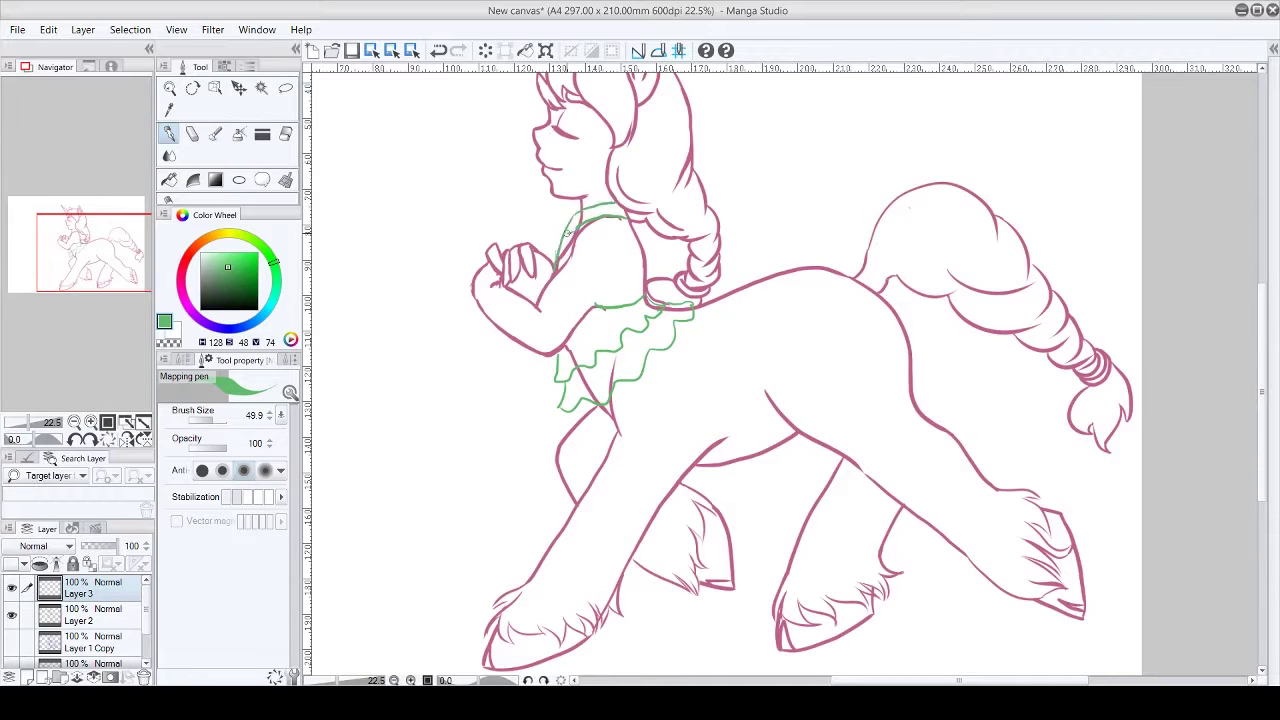
mouse_move(680, 360)
left_mouse_down()
mouse_move(860, 340)
mouse_move(688, 420)
mouse_move(848, 322)
left_mouse_up()
key("ctrl+z")
left_click_drag(684, 402, 860, 368)
left_click_drag(696, 428, 835, 405)
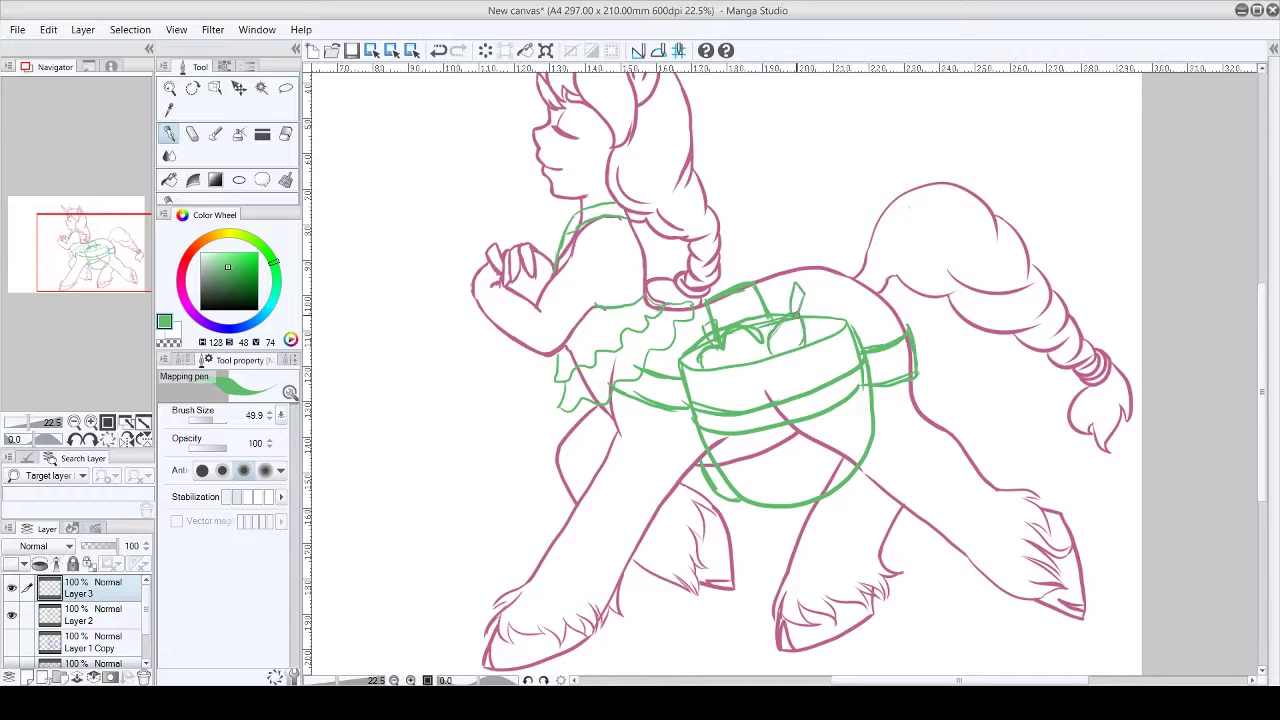
key("ctrl+z")
mouse_move(832, 316)
left_mouse_down()
mouse_move(846, 232)
mouse_move(822, 276)
left_mouse_up()
Step: Erase the green frilled top and collar from the torso sketch
scroll(1265, 377, "up", 3)
scroll(1265, 377, "down", 1)
left_click_drag(680, 365, 565, 470)
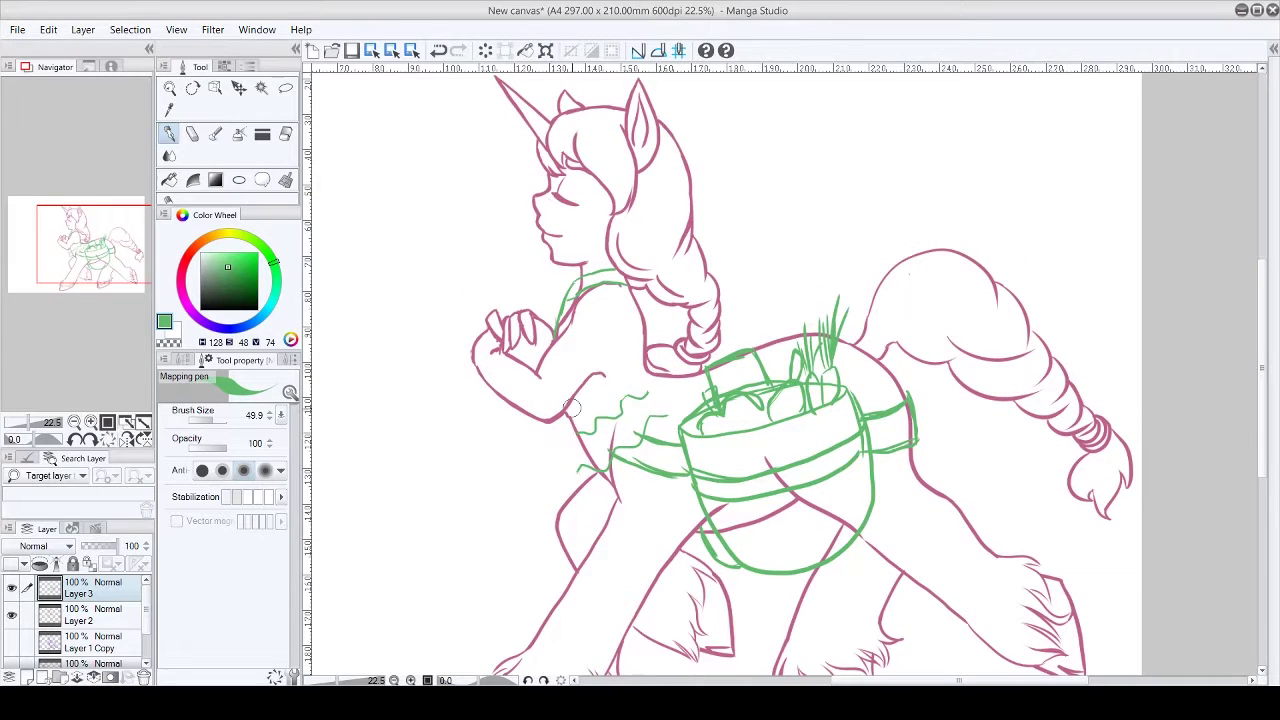
left_click_drag(590, 400, 665, 465)
left_click_drag(600, 280, 548, 340)
Step: Sketch a double-line harness strap around the front of the horse body and refine the basket's side edge
left_click_drag(612, 500, 658, 368)
left_click_drag(648, 363, 596, 479)
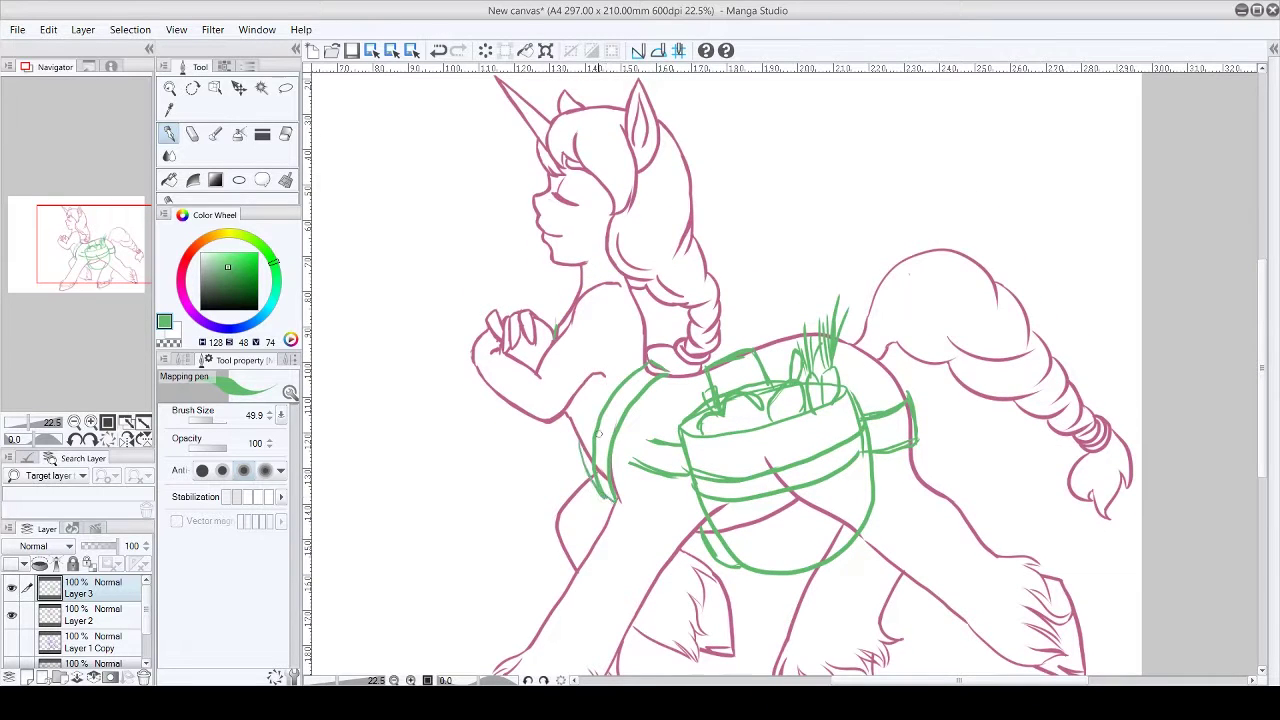
left_click_drag(875, 468, 875, 494)
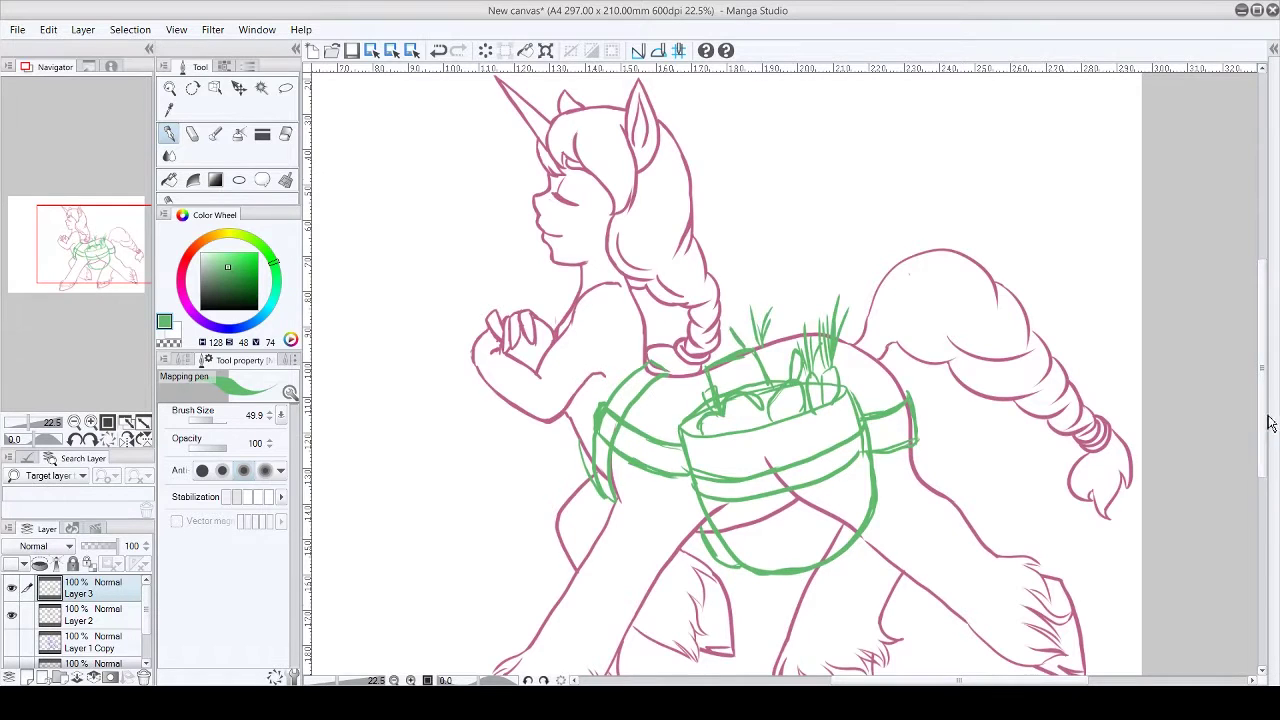
scroll(1268, 423, "down", 1)
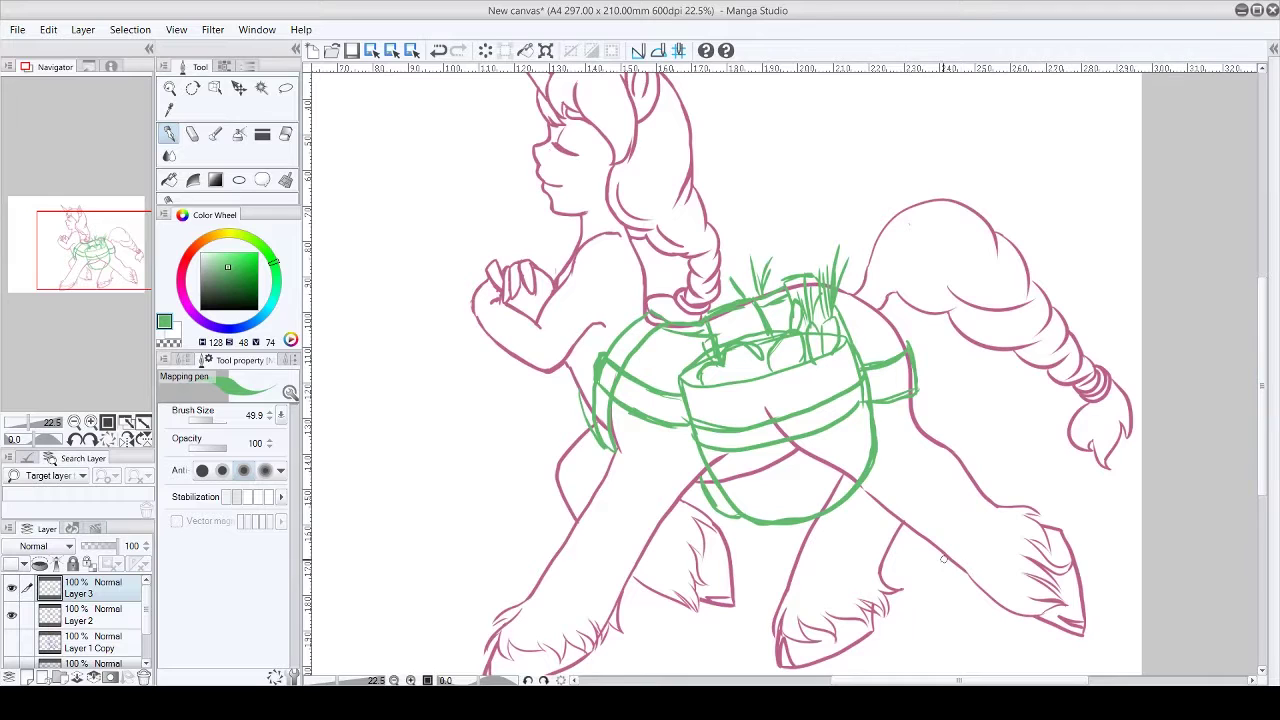
left_click_drag(941, 559, 943, 566)
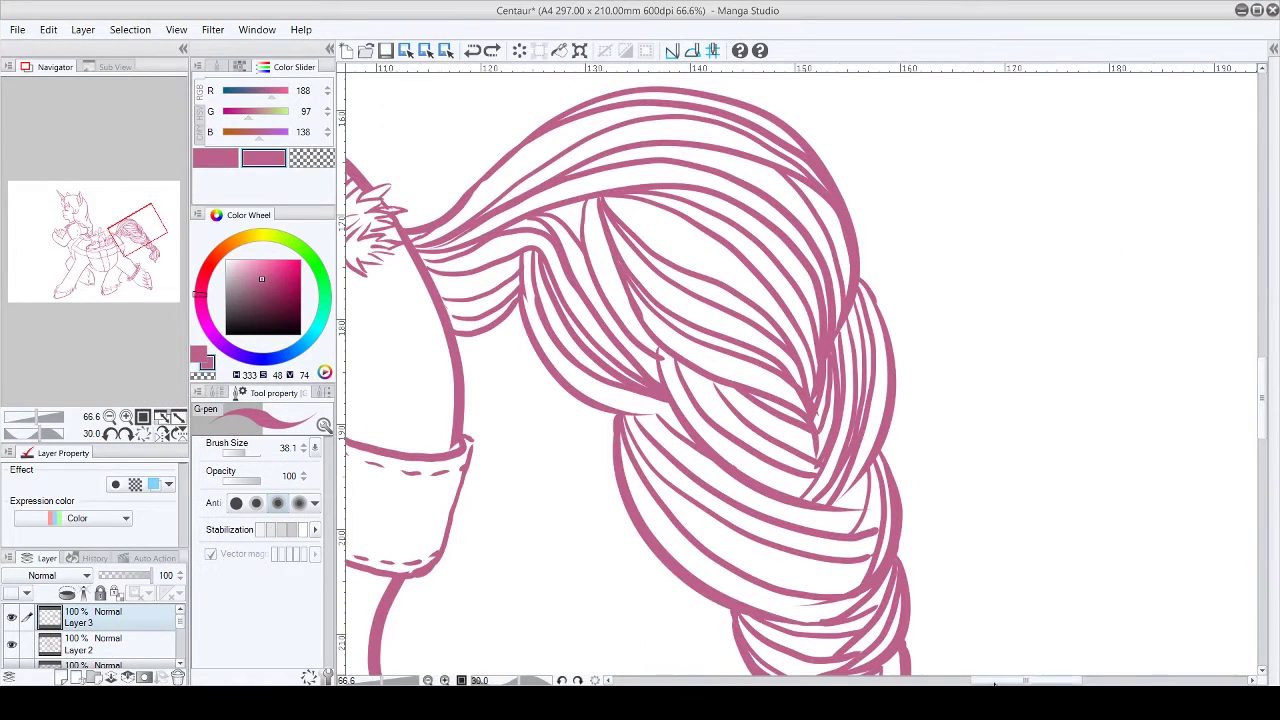
Step: Draw fine hair strands inside the fringe locks beside the horn
left_click_drag(135, 230, 77, 205)
mouse_move(610, 155)
left_mouse_down()
mouse_move(578, 290)
mouse_move(590, 286)
left_mouse_up()
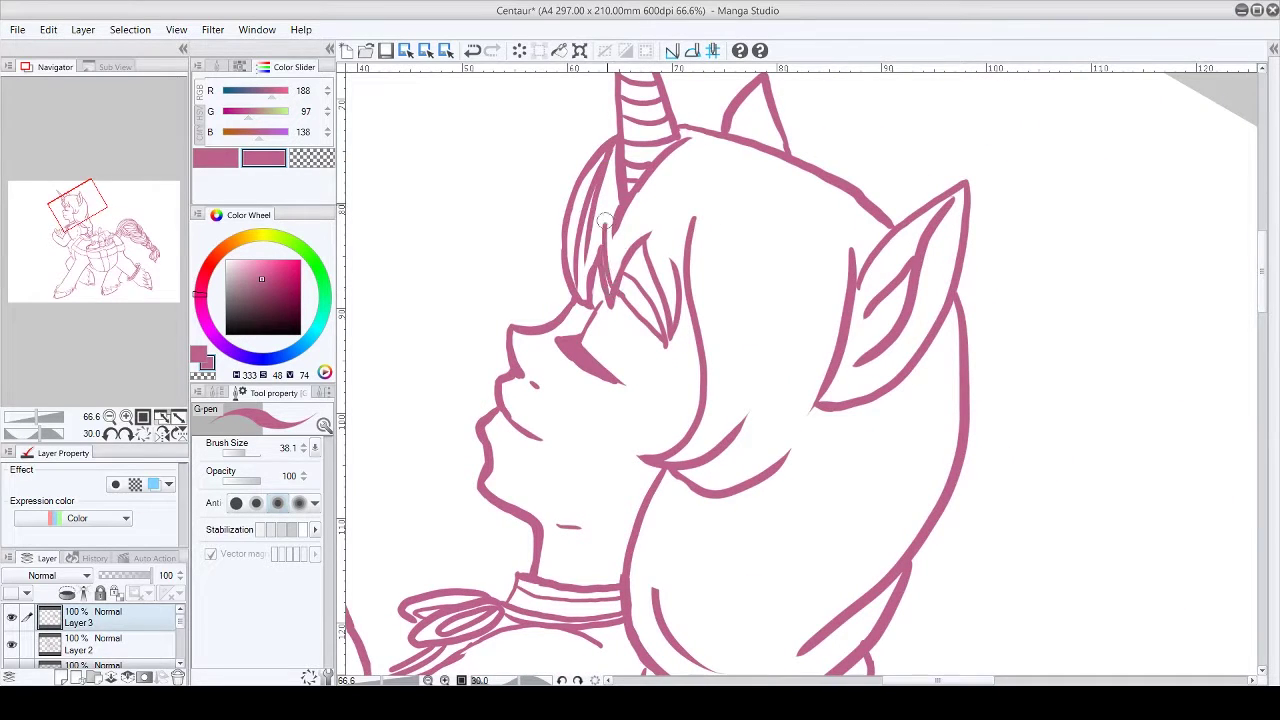
left_click_drag(668, 170, 610, 282)
left_click_drag(674, 188, 648, 322)
Step: Draw curved strands in the side hair that gather at its lower tip beside the cheek
left_click_drag(746, 252, 672, 460)
left_click_drag(768, 250, 690, 480)
left_click_drag(794, 306, 678, 484)
left_click_drag(826, 322, 700, 480)
Step: Fill the upper side hair with strands running from the crown down toward the ear
left_click_drag(728, 142, 756, 318)
mouse_move(772, 158)
left_mouse_down()
mouse_move(784, 336)
mouse_move(806, 380)
left_mouse_up()
left_click_drag(818, 180, 830, 318)
left_click_drag(690, 140, 712, 256)
left_click_drag(728, 140, 730, 340)
left_click_drag(728, 214, 680, 454)
left_click_drag(730, 142, 768, 266)
left_click_drag(772, 158, 800, 300)
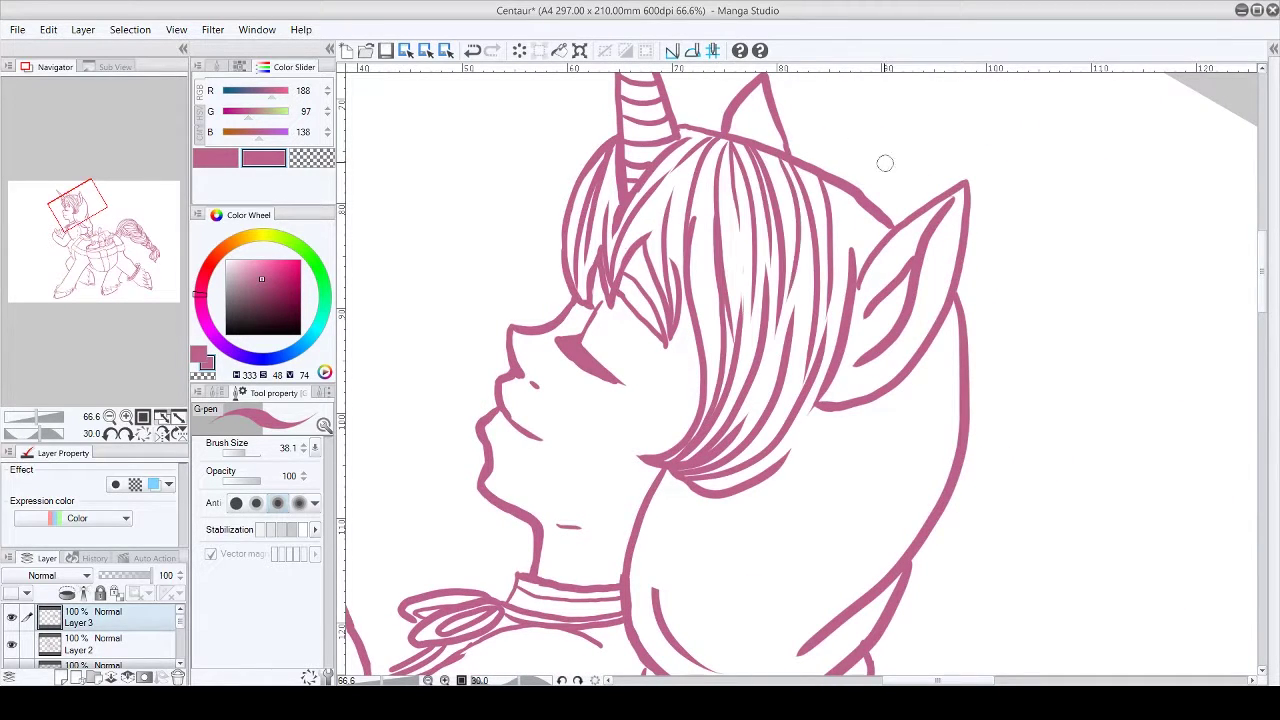
left_click_drag(870, 195, 840, 300)
Step: Draw a long strand along the back of the hair behind the ear and one below the cheek lock
scroll(823, 363, "down", 2)
left_click_drag(955, 240, 875, 500)
mouse_move(690, 395)
left_mouse_down()
mouse_move(722, 612)
mouse_move(716, 598)
left_mouse_up()
key("ctrl+z")
key("ctrl+z")
left_click_drag(676, 436, 712, 596)
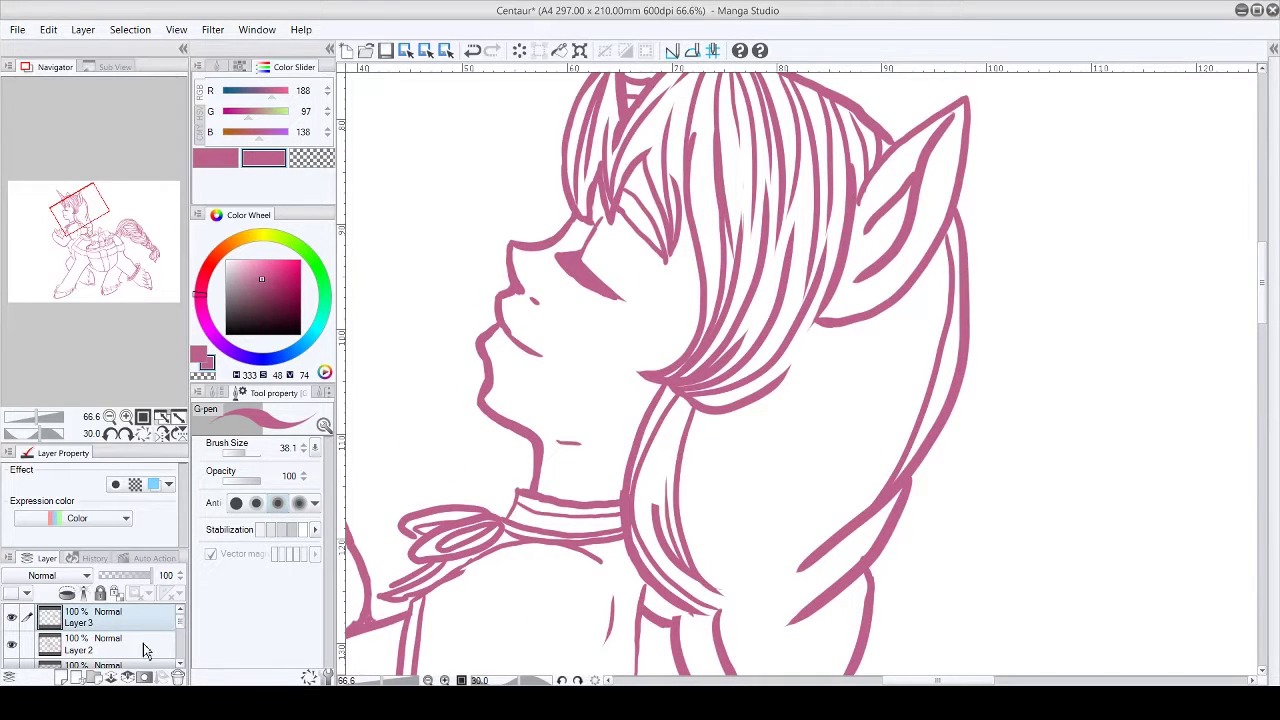
Step: Add flowing strands to the loose hair below the ear, converging where the braid begins
left_click(124, 433)
left_click_drag(700, 306, 600, 384)
mouse_move(578, 496)
left_mouse_down()
mouse_move(582, 373)
mouse_move(700, 306)
left_mouse_up()
left_click_drag(552, 420, 515, 588)
left_click(112, 433)
left_click_drag(896, 586, 860, 208)
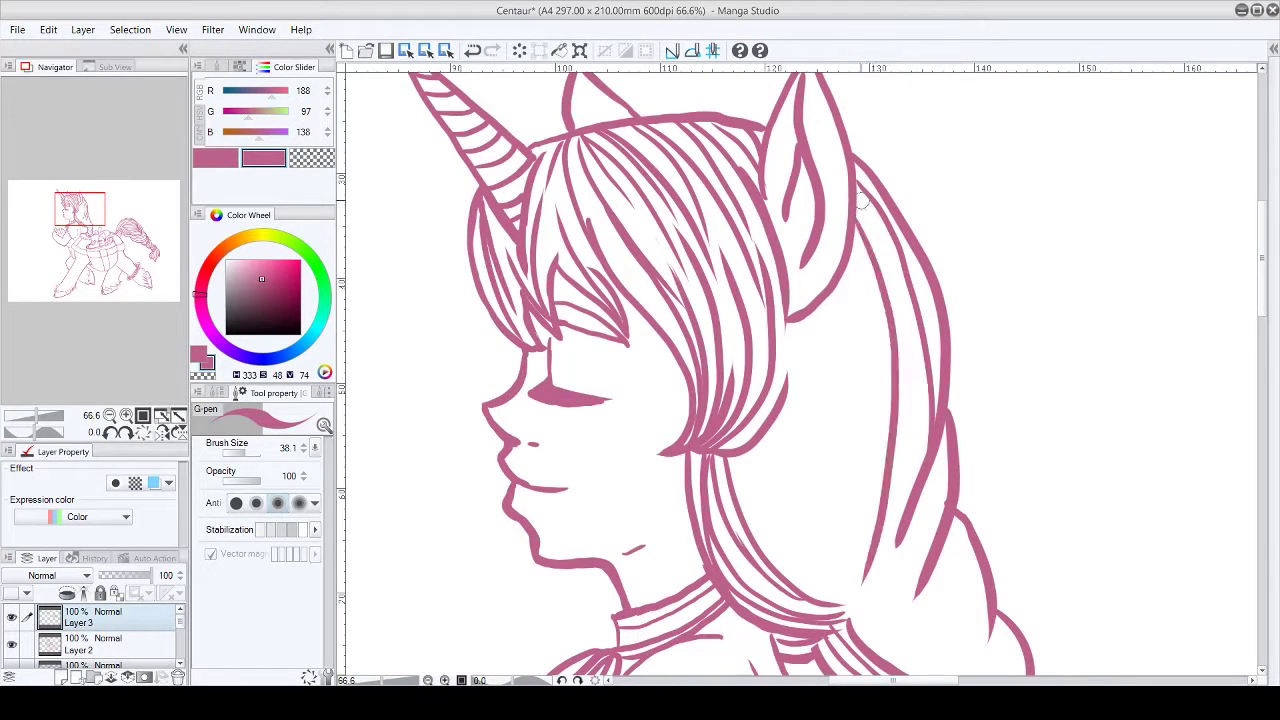
left_click_drag(790, 320, 850, 605)
left_click_drag(788, 276, 778, 400)
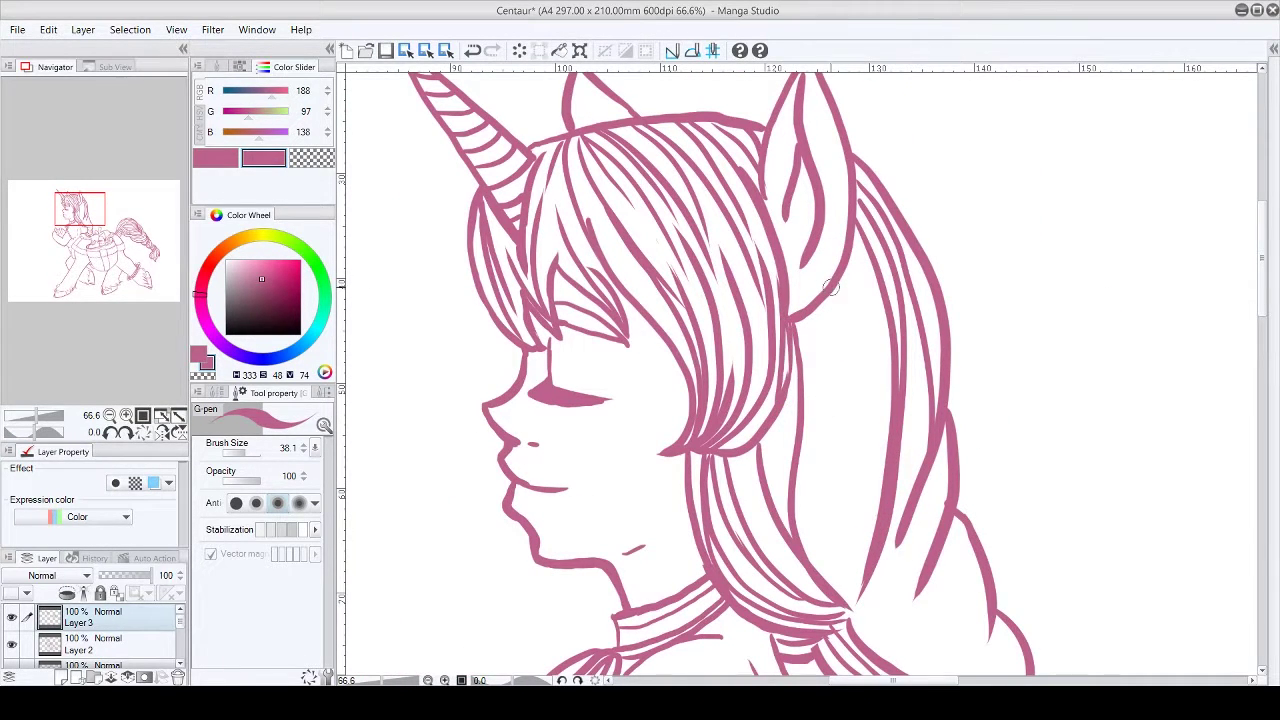
Step: Fill the hair behind the ear with long strands running down to the start of the braid
left_click_drag(832, 272, 856, 590)
left_click_drag(880, 246, 846, 604)
left_click_drag(828, 310, 812, 566)
key("ctrl+z")
left_click_drag(830, 360, 798, 556)
key("ctrl+z")
left_click_drag(866, 256, 842, 604)
Step: Draw strands in the back hair sections where they turn into the braid
scroll(842, 560, "down", 3)
left_click_drag(914, 298, 876, 398)
left_click_drag(914, 202, 900, 316)
left_click_drag(946, 258, 933, 510)
left_click_drag(888, 374, 914, 478)
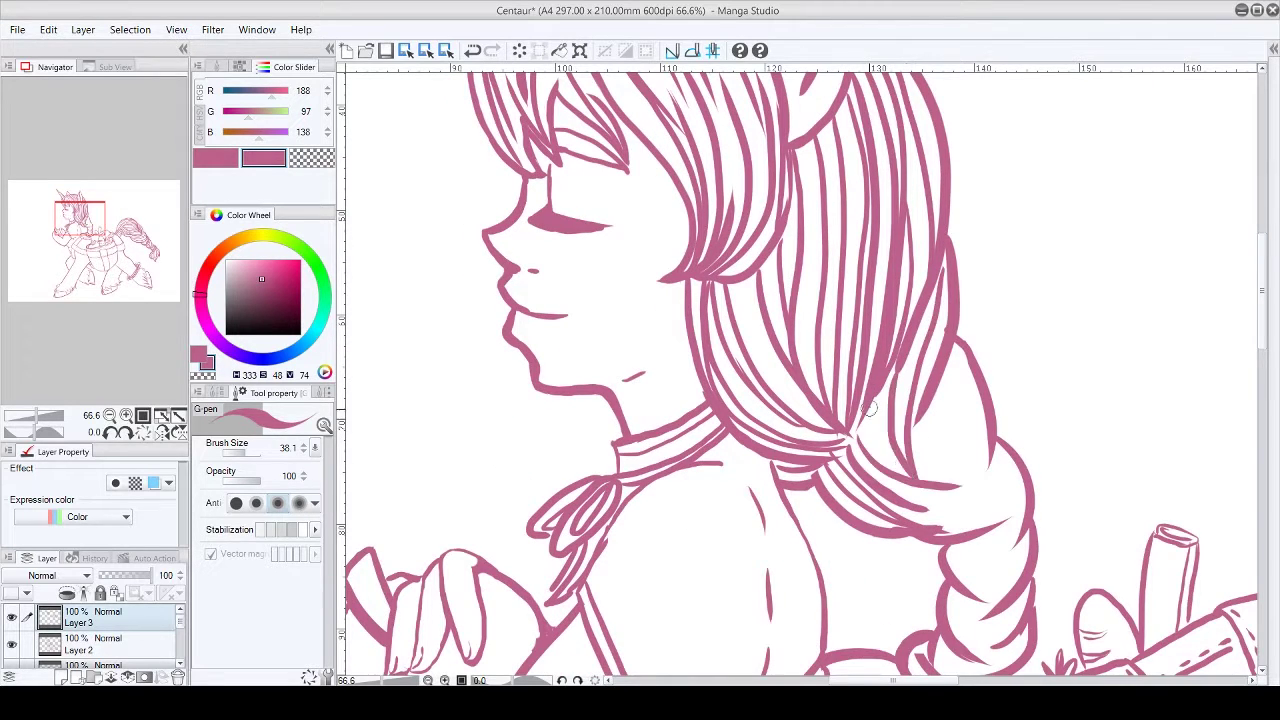
Step: Fill the outer upper braid segment with curved hair strands
left_click_drag(956, 344, 982, 414)
left_click_drag(962, 402, 980, 522)
left_click_drag(944, 360, 966, 532)
left_click_drag(920, 422, 954, 484)
left_click_drag(938, 382, 960, 482)
left_click_drag(954, 350, 976, 440)
Step: Add strands to the braid segments just below the point where the hair gathers
scroll(1069, 481, "down", 2)
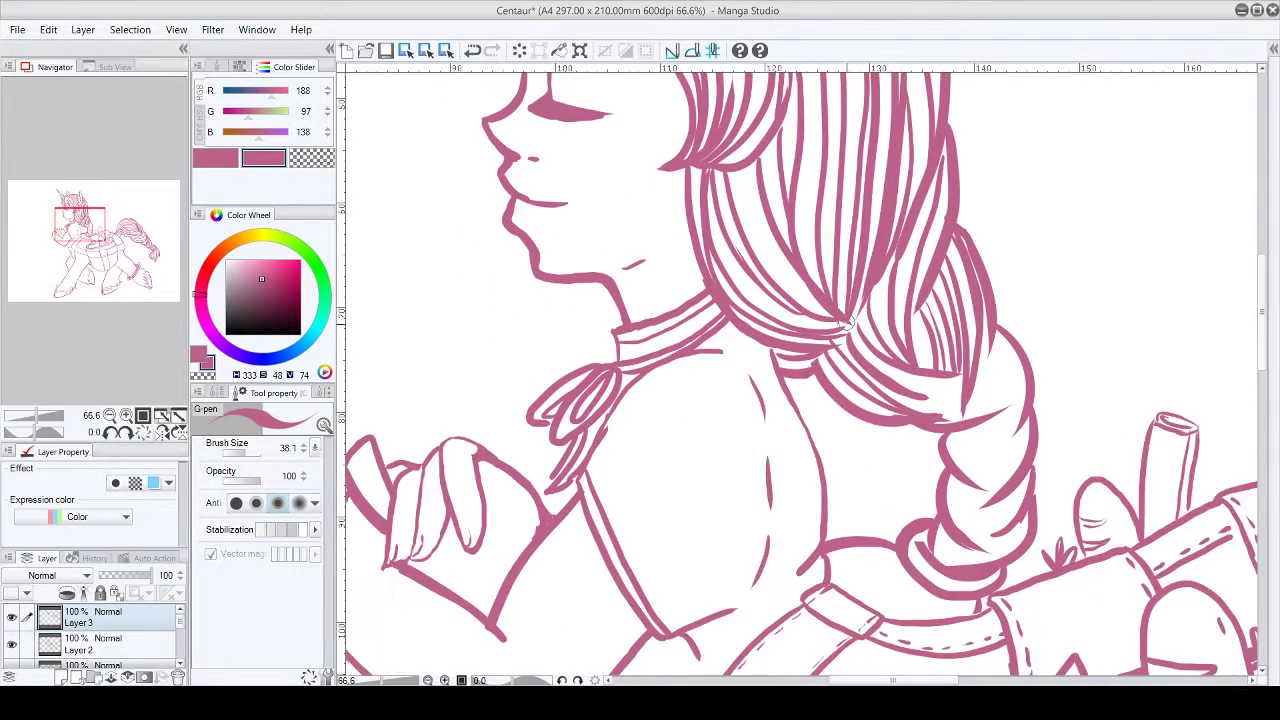
left_click_drag(846, 318, 870, 362)
left_click_drag(906, 386, 962, 404)
left_click_drag(996, 338, 960, 420)
Step: Draw curved strands across the lower twisted segments of the braid
left_click_drag(956, 472, 1012, 432)
left_click_drag(960, 466, 1026, 416)
left_click_drag(1002, 440, 1016, 382)
left_click_drag(1026, 486, 952, 514)
left_click_drag(1016, 514, 972, 533)
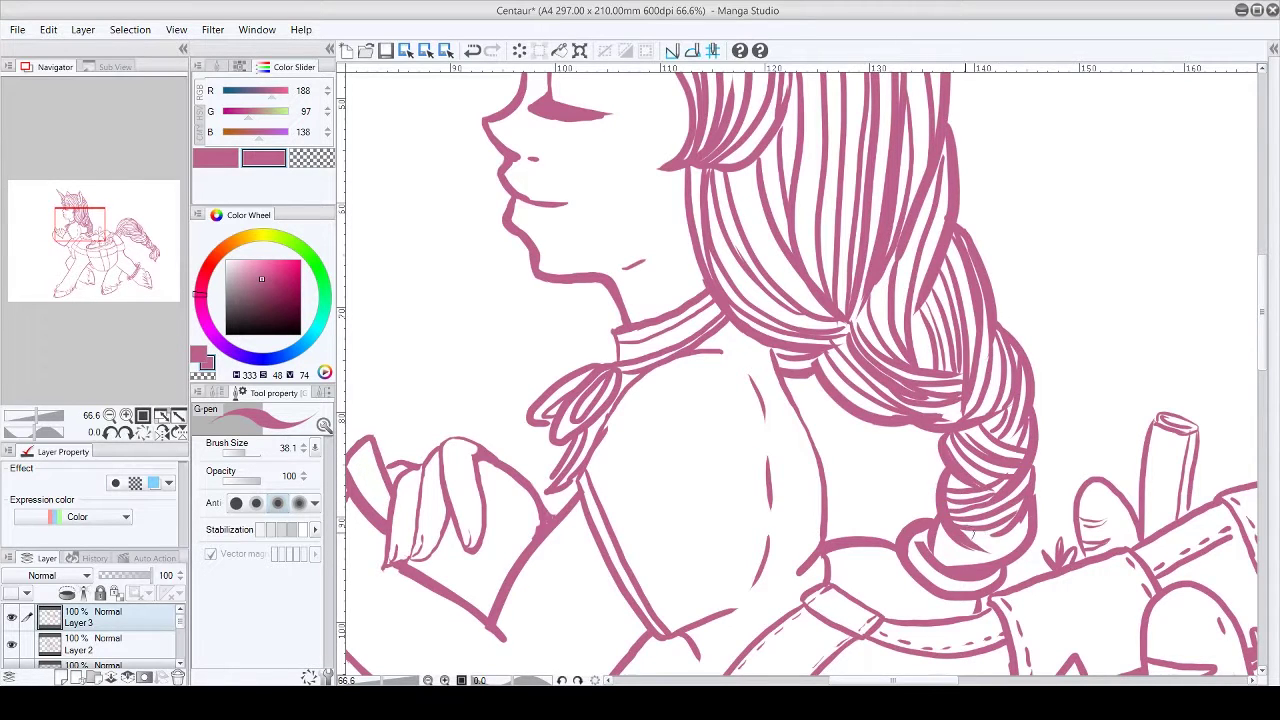
Step: Draw lengthwise strands in the loose hair end beyond the braid
left_click_drag(902, 552, 828, 560)
left_click_drag(920, 600, 870, 580)
left_click_drag(910, 584, 831, 570)
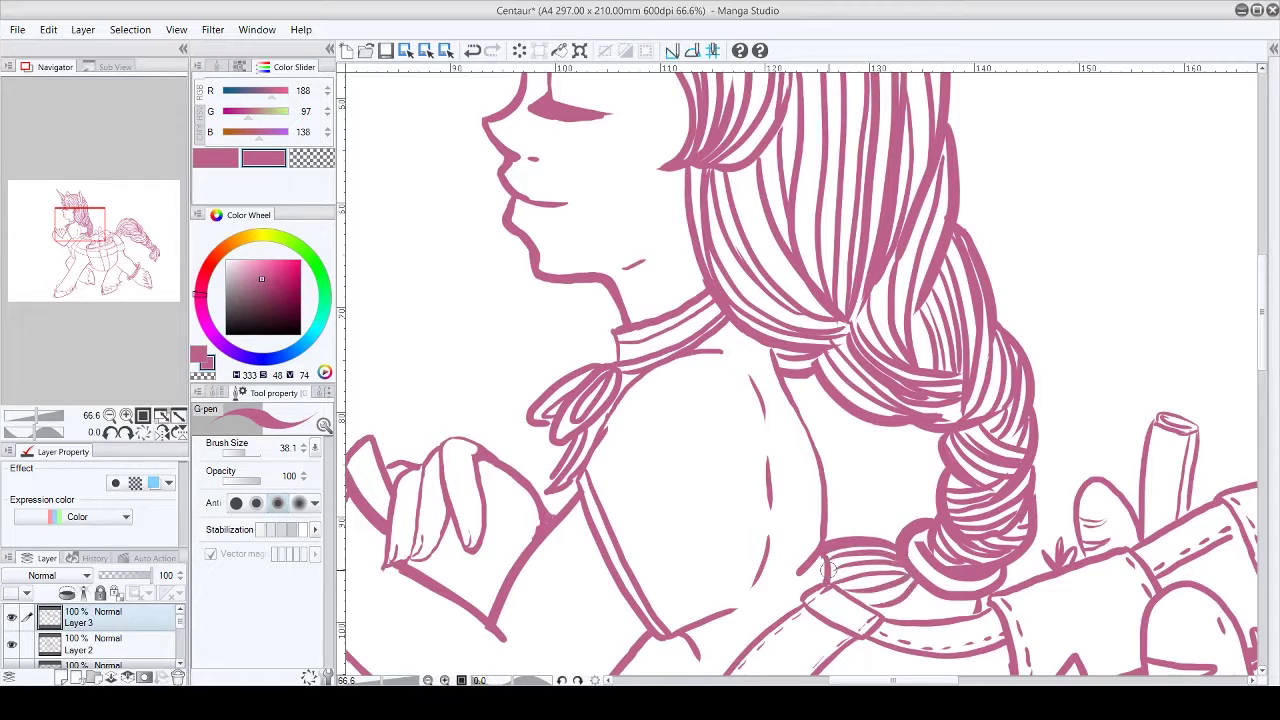
Step: Draw tapered fur strands over the hind hoof below the beaded anklet
key("ctrl+0")
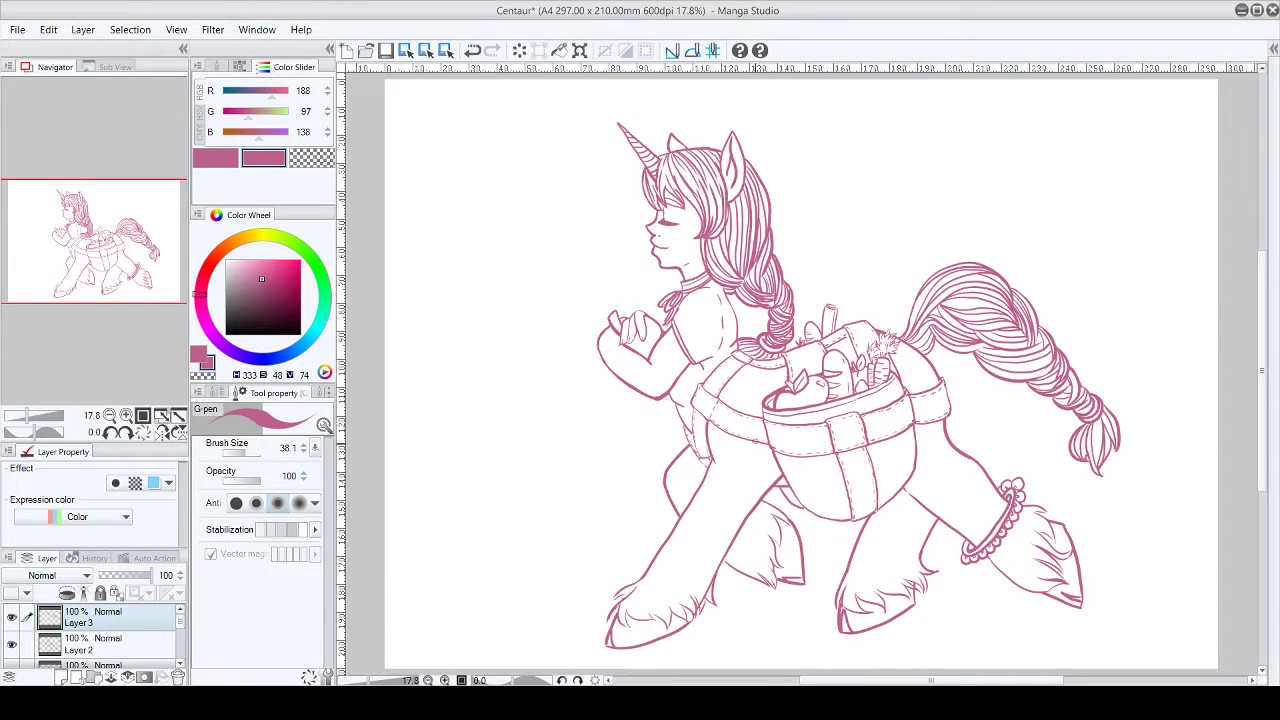
scroll(1020, 514, "up", 6)
left_click_drag(1020, 512, 1085, 610)
key("ctrl+z")
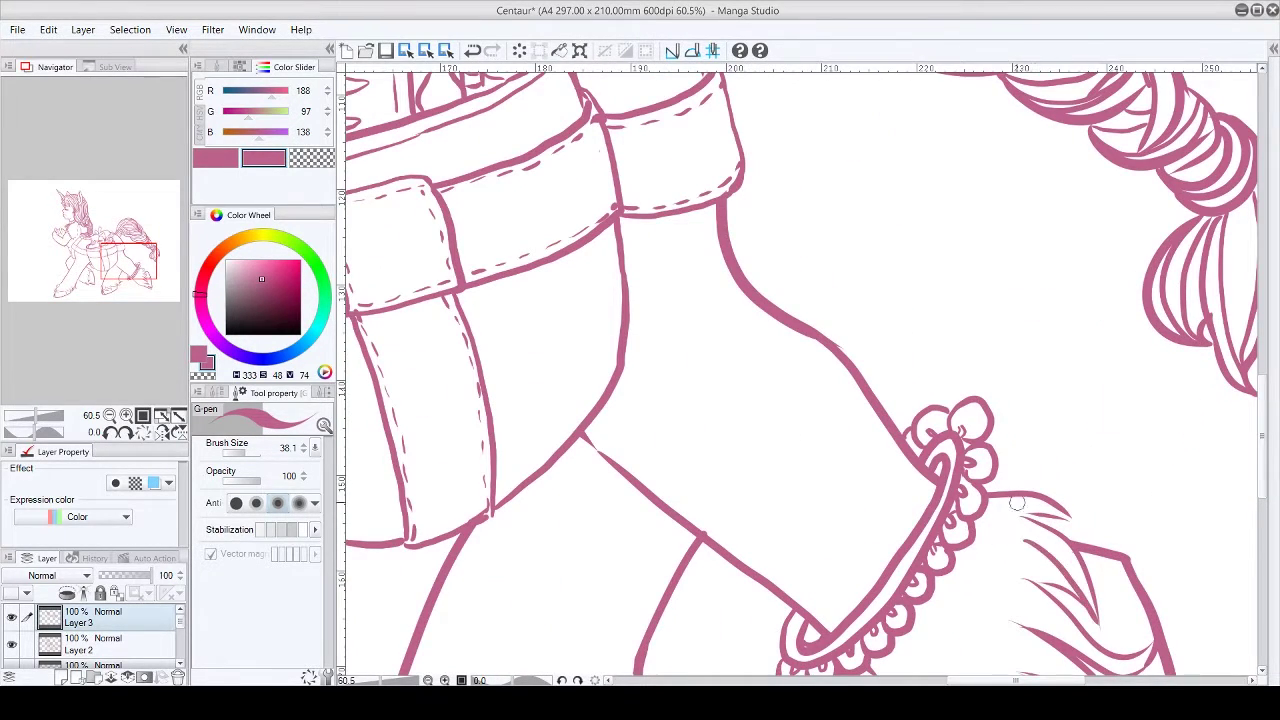
key("asciicircum")
key("asciicircum")
key("asciicircum")
key("asciicircum")
key("asciicircum")
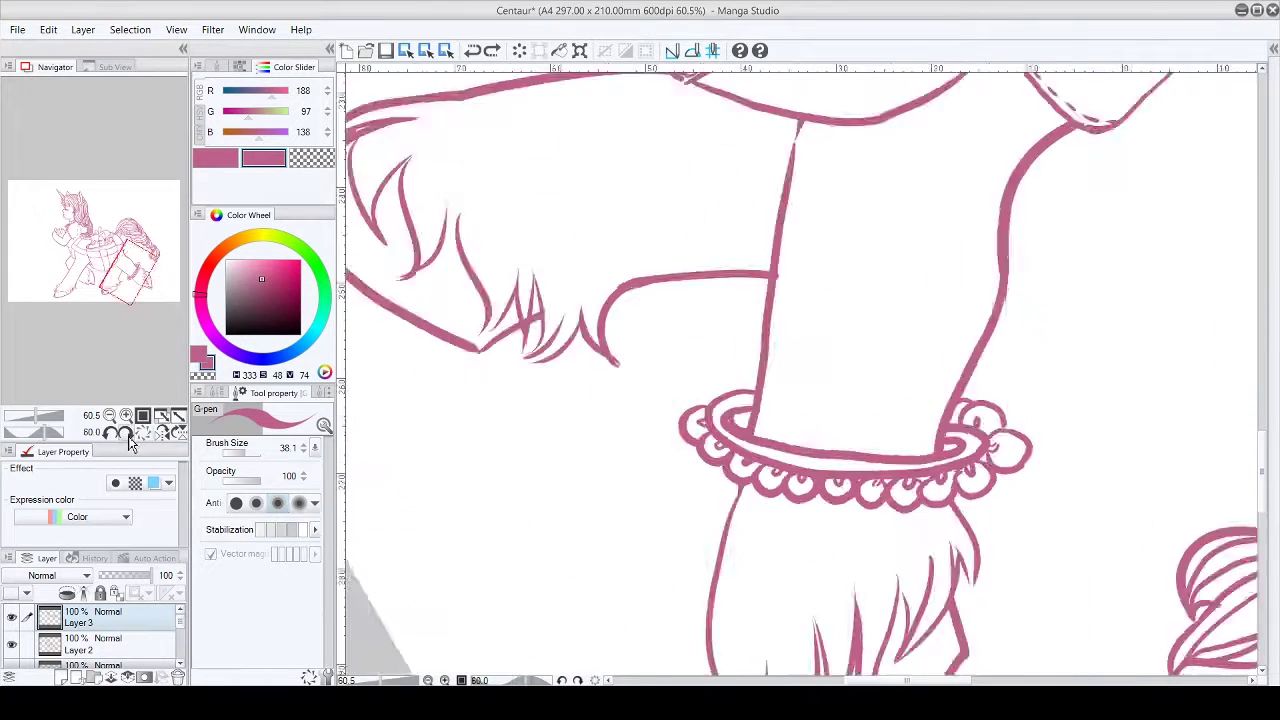
left_click_drag(730, 390, 700, 500)
left_click_drag(790, 345, 740, 480)
left_click_drag(915, 310, 830, 430)
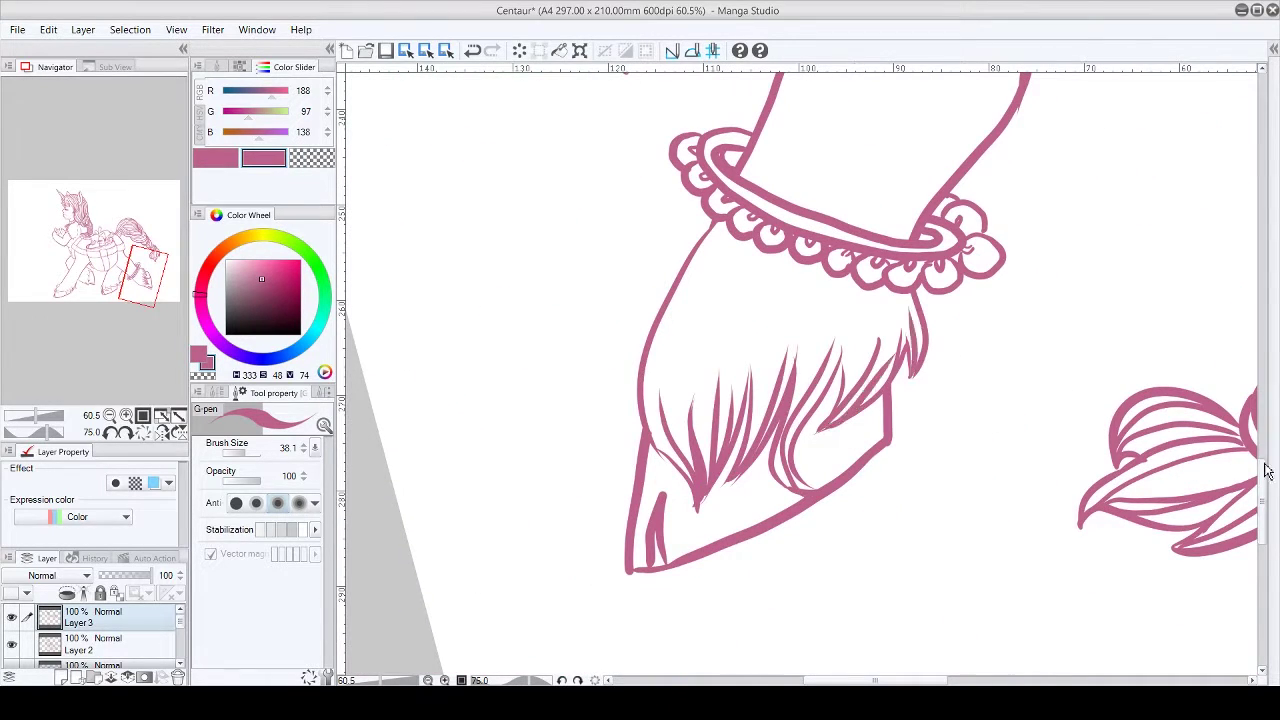
Step: Add dense fur tufts around the other hind hoof, including strands along its front edge
left_click_drag(893, 390, 541, 516)
left_click_drag(588, 445, 540, 525)
mouse_move(640, 445)
left_mouse_down()
mouse_move(575, 520)
mouse_move(605, 515)
left_mouse_up()
mouse_move(545, 380)
left_mouse_down()
mouse_move(505, 490)
mouse_move(515, 478)
left_mouse_up()
left_click_drag(430, 300, 530, 330)
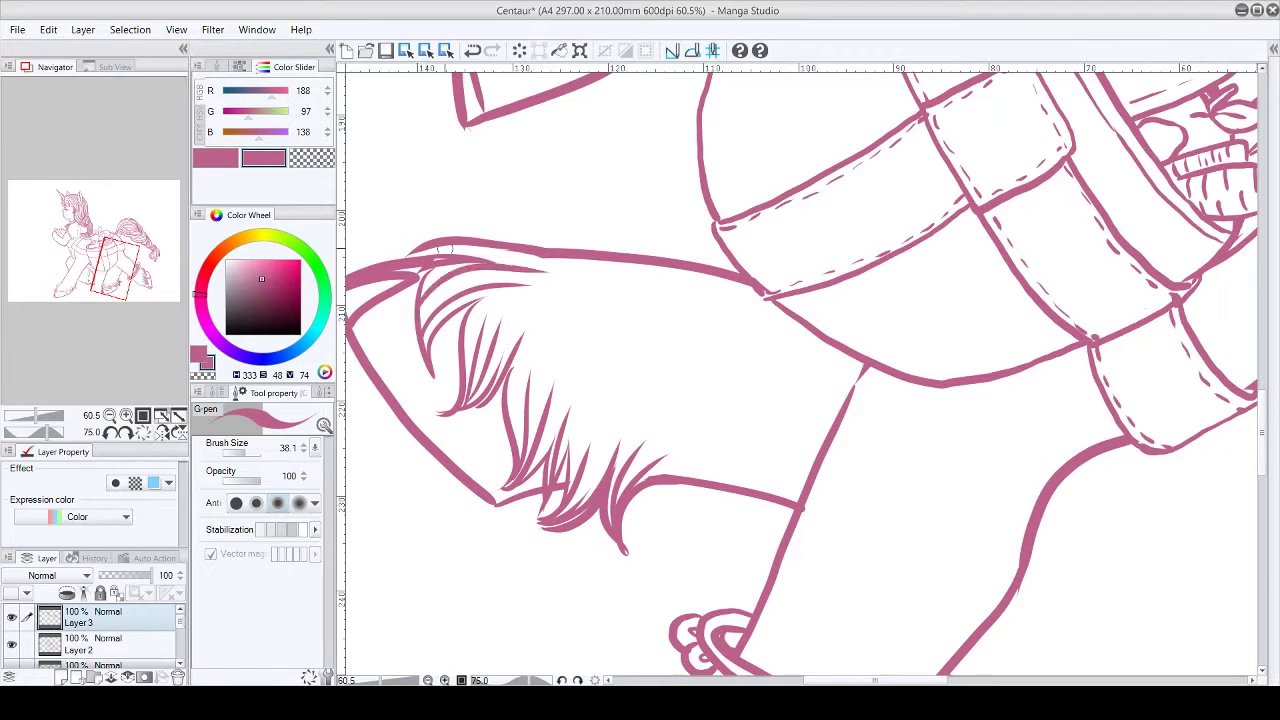
key("ctrl+z")
mouse_move(430, 250)
left_mouse_down()
mouse_move(575, 292)
mouse_move(510, 260)
left_mouse_up()
left_click_drag(510, 260, 720, 345)
Step: Draw short tapered fur strands along the hoof of the far bent foreleg
mouse_move(645, 370)
left_mouse_down()
mouse_move(600, 460)
mouse_move(615, 446)
left_mouse_up()
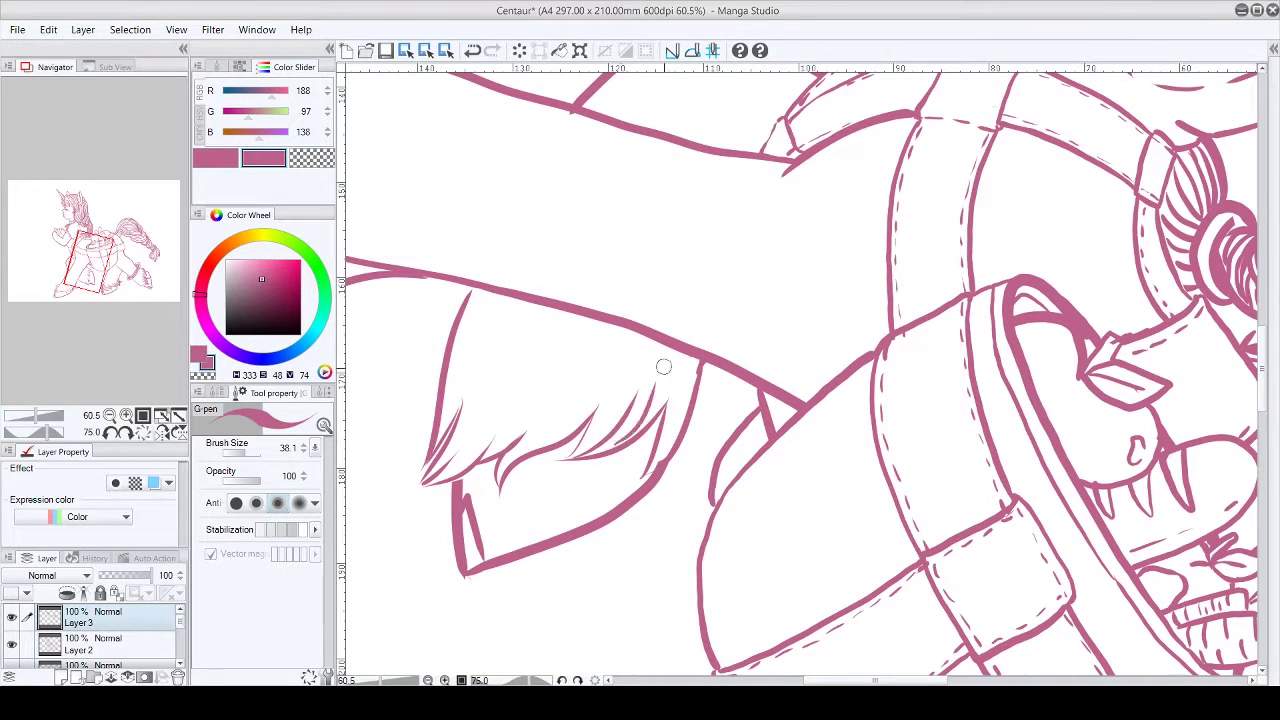
left_click_drag(684, 380, 655, 464)
mouse_move(596, 384)
left_mouse_down()
mouse_move(500, 478)
mouse_move(512, 450)
left_mouse_up()
left_click_drag(626, 360, 500, 476)
mouse_move(528, 376)
left_mouse_down()
mouse_move(425, 485)
mouse_move(482, 460)
mouse_move(760, 600)
mouse_move(700, 590)
left_mouse_up()
Step: Draw fur tufts around the near front hoof, from its front edge to the back of the leg
left_click_drag(748, 215, 805, 278)
left_click_drag(780, 240, 655, 300)
key("ctrl+z")
mouse_move(745, 275)
left_mouse_down()
mouse_move(705, 350)
mouse_move(704, 416)
left_mouse_up()
left_click_drag(806, 382, 745, 445)
mouse_move(805, 398)
left_mouse_down()
mouse_move(742, 465)
mouse_move(765, 490)
left_mouse_up()
left_click_drag(845, 425, 778, 490)
Step: Erase the leg outline crossing the front hoof's fur on Layer 2, then add tufts there on Layer 3
left_click(153, 653)
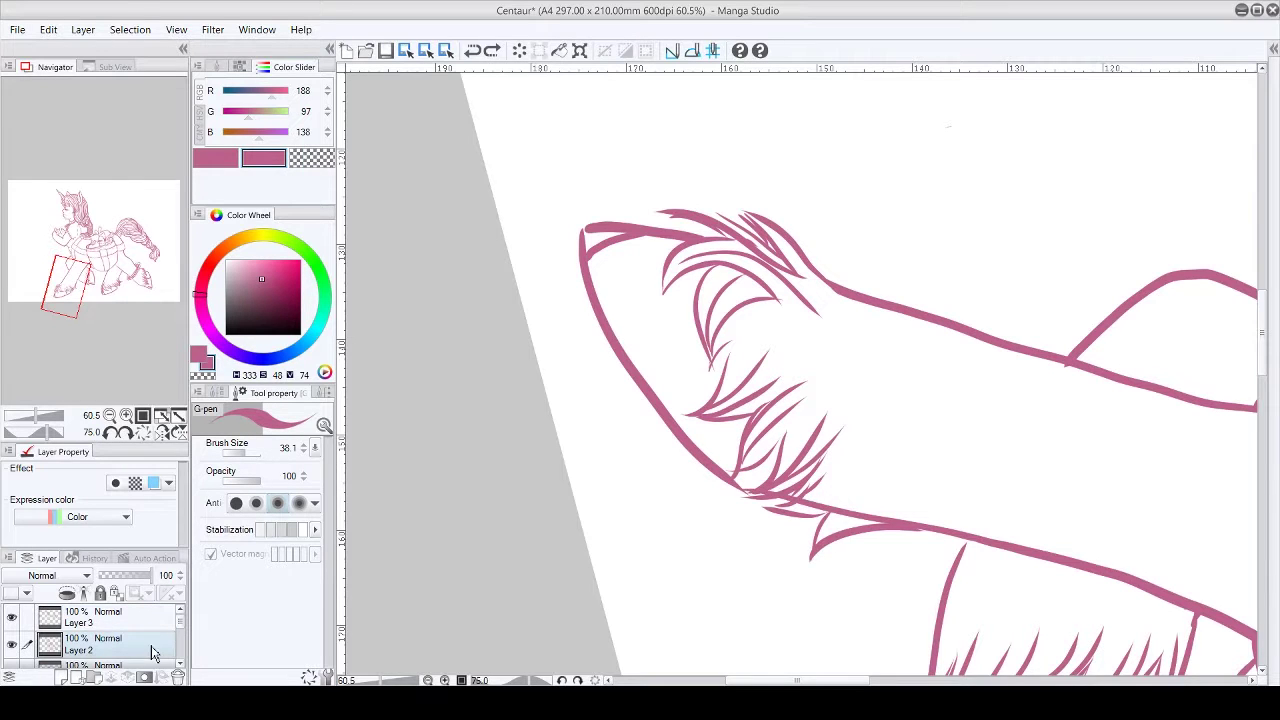
left_click_drag(870, 515, 797, 507)
left_click(100, 617)
left_click_drag(904, 510, 812, 545)
left_click_drag(908, 485, 765, 508)
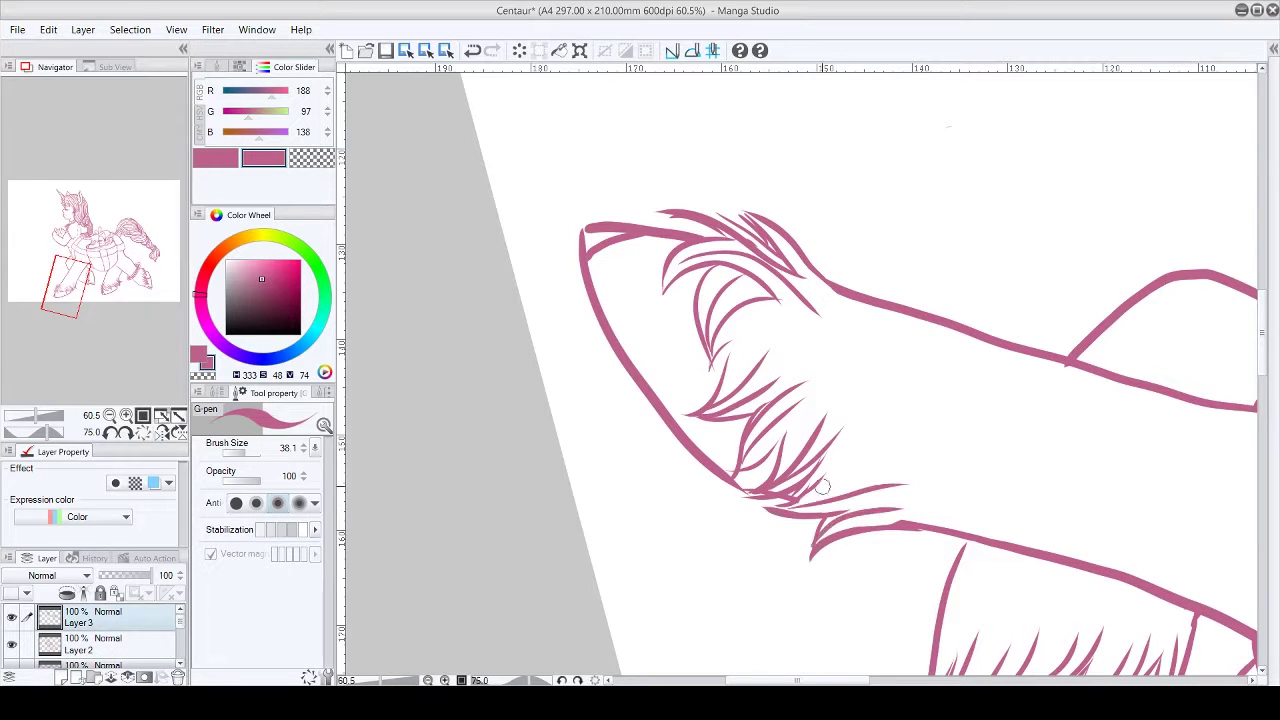
Step: Sketch a sloping ground line with grass tufts and a lower corner patch using the teal Pastel brush
key("ctrl+0")
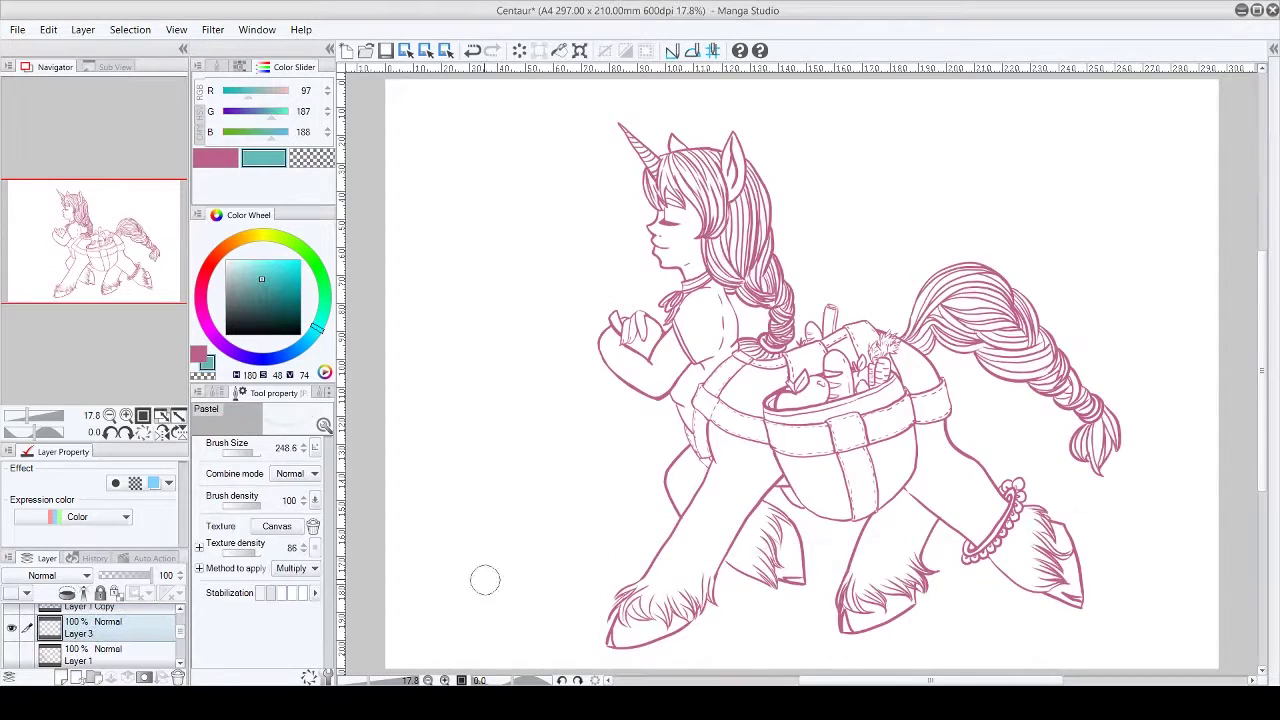
left_click_drag(400, 598, 1218, 490)
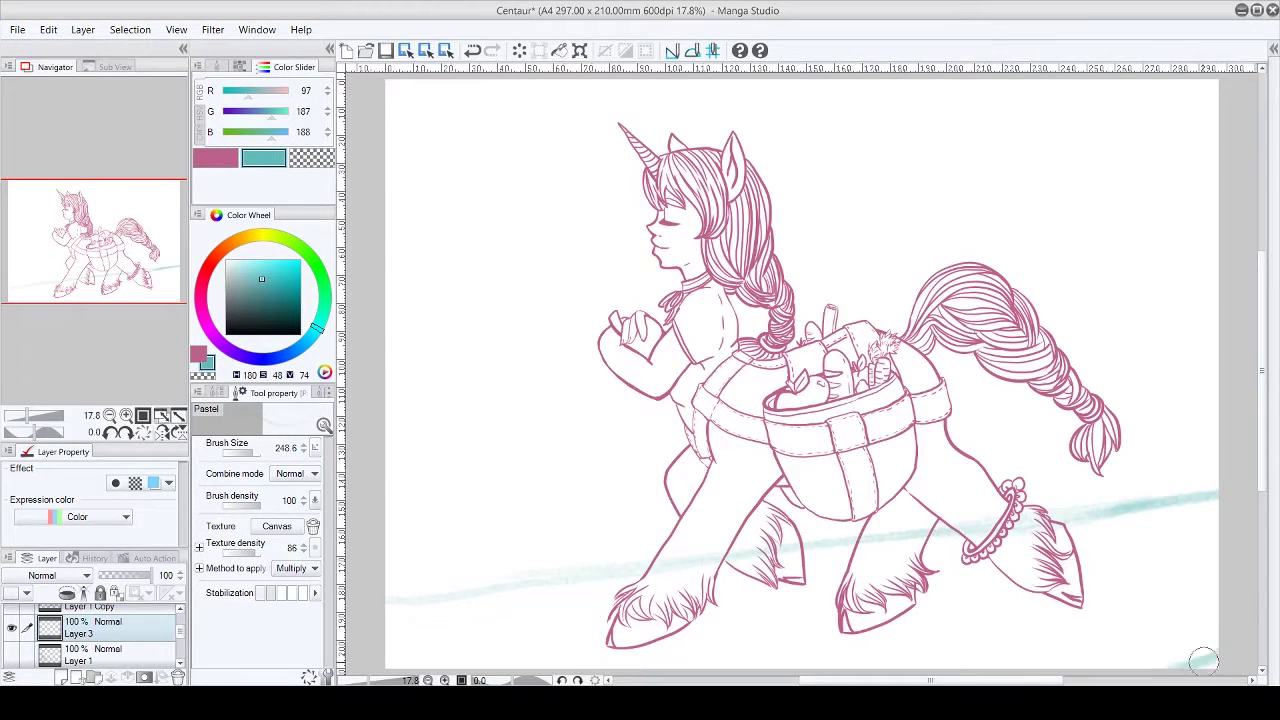
left_click_drag(1203, 660, 1063, 663)
left_click_drag(478, 584, 548, 578)
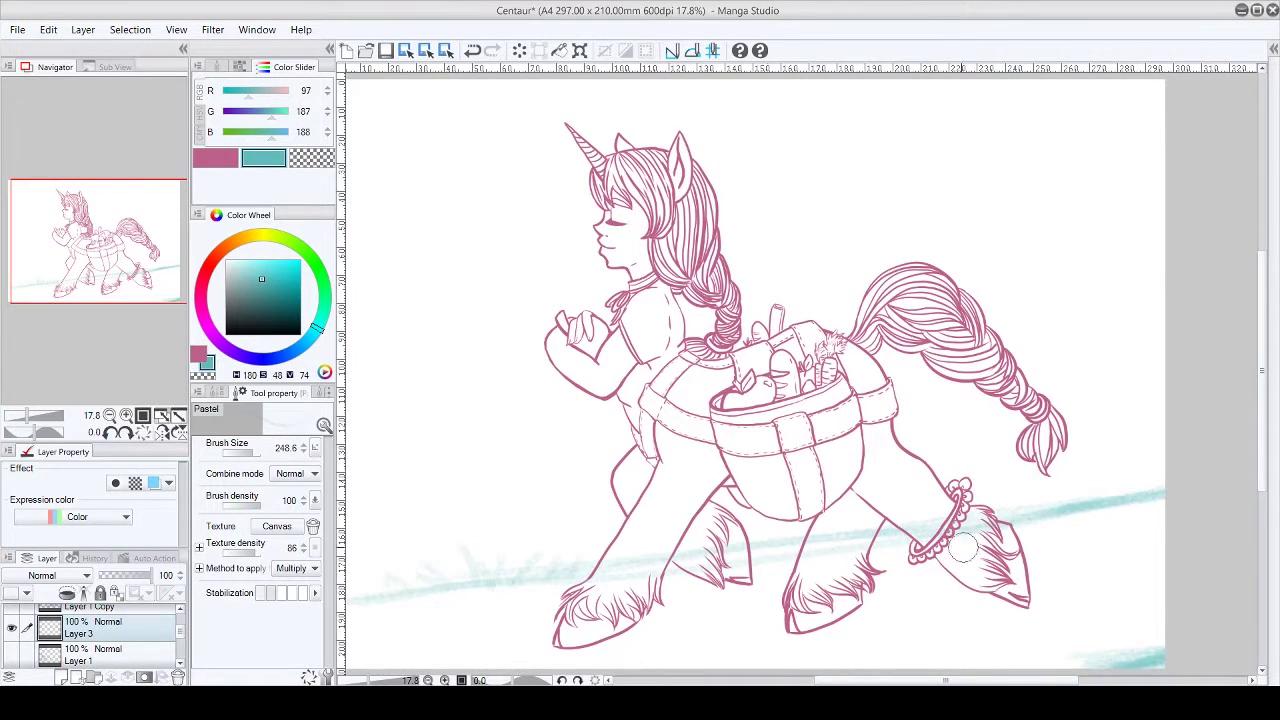
left_click_drag(1172, 502, 1207, 502)
Step: Sketch a teal horizon line, distant hills and cloud shapes behind the centaur, and switch to the G-pen
left_click_drag(365, 388, 571, 397)
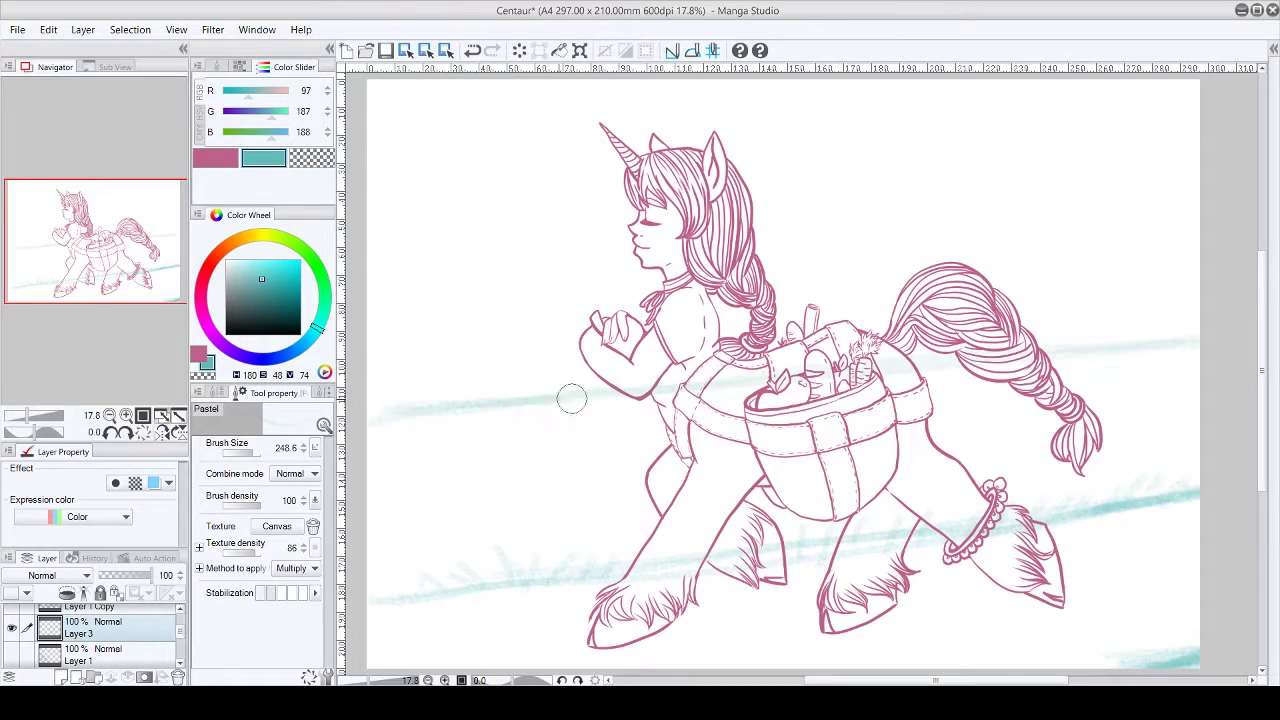
left_click_drag(1120, 345, 1033, 304)
left_click_drag(380, 270, 1230, 248)
left_click_drag(1050, 140, 1188, 192)
key("p")
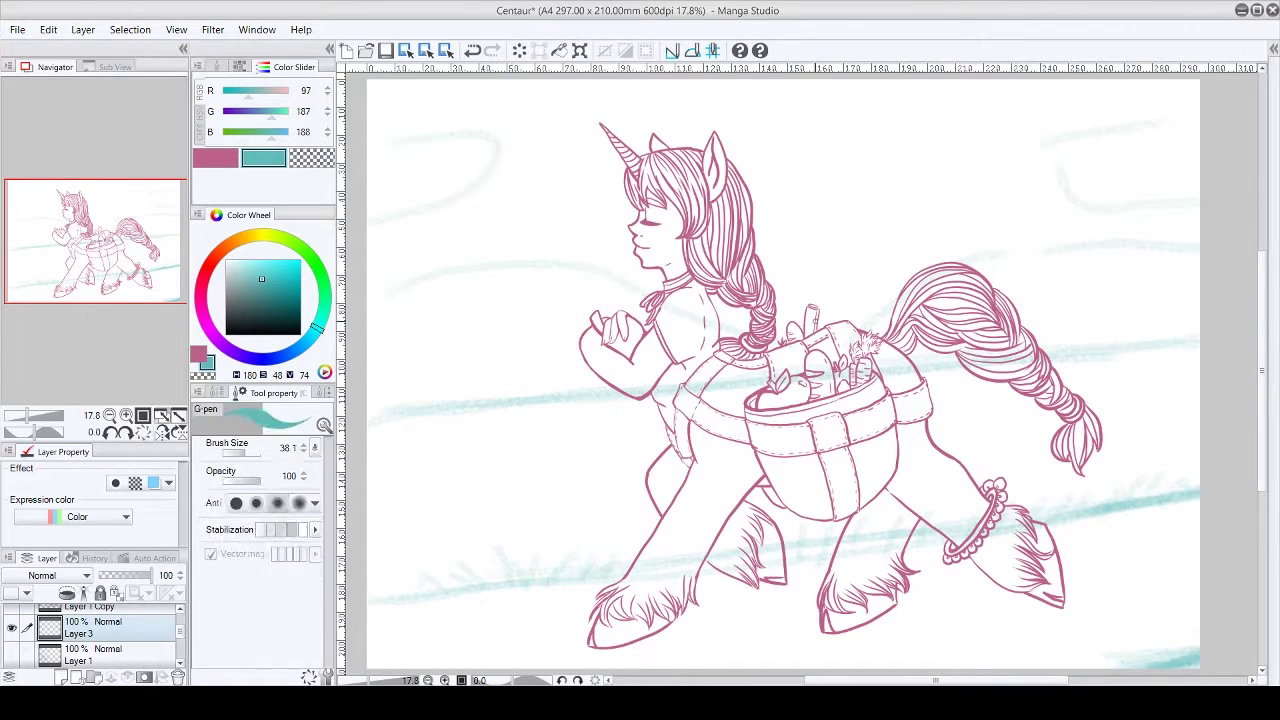
Step: On a new Layer 4, ink grass tufts, small stones and a broken ground line ahead of the centaur's front hoof
key("ctrl+shift+n")
scroll(605, 551, "up", 3)
left_click_drag(560, 545, 578, 587)
left_click_drag(578, 588, 596, 540)
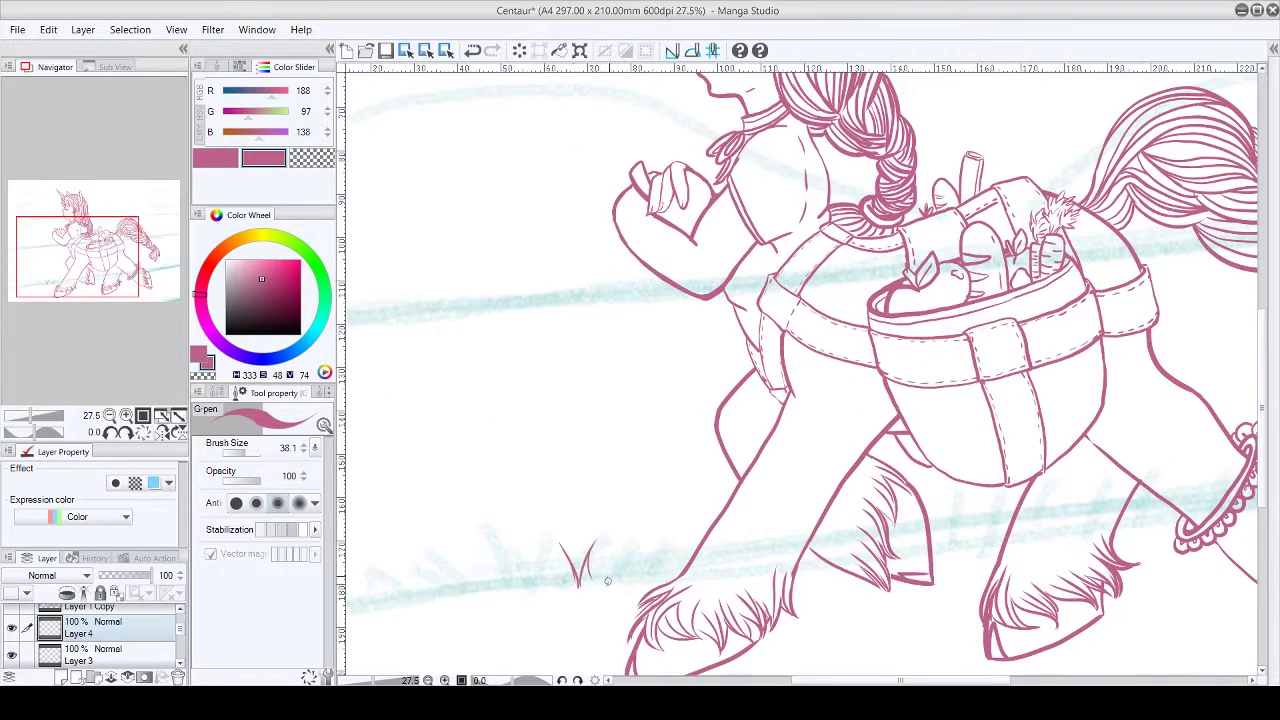
left_click_drag(510, 597, 534, 548)
left_click_drag(540, 590, 566, 591)
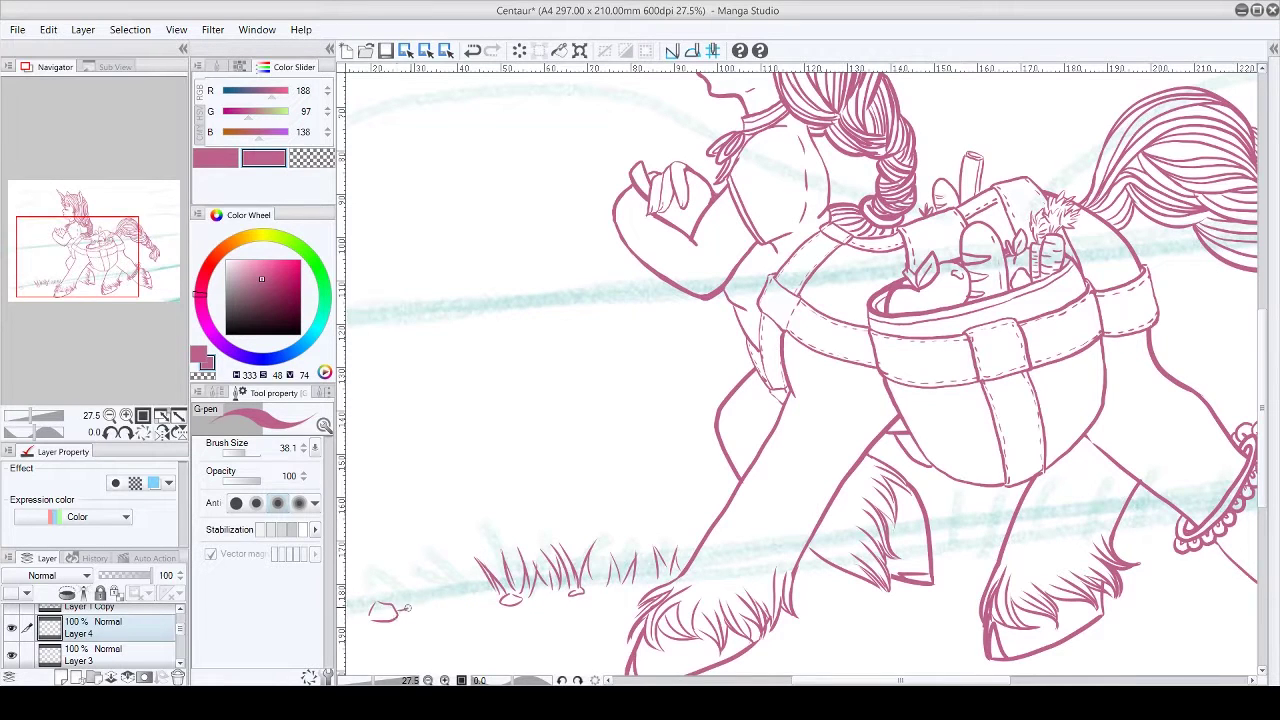
mouse_move(407, 610)
left_mouse_down()
mouse_move(443, 617)
mouse_move(423, 586)
mouse_move(459, 599)
mouse_move(417, 627)
mouse_move(475, 596)
mouse_move(572, 627)
left_mouse_up()
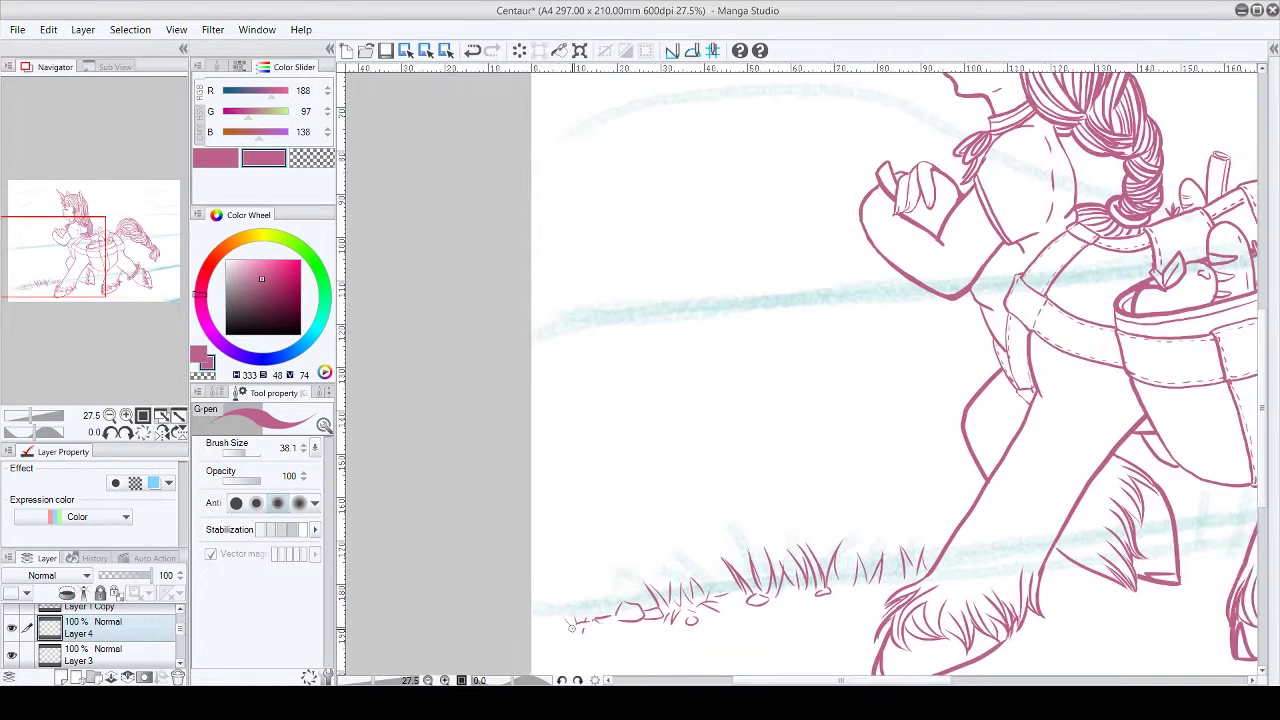
Step: Ink grass tufts and flat stones between the legs and along the sloping ground line behind the hind hoof
left_click_drag(1053, 570, 723, 570)
left_click_drag(950, 556, 940, 505)
left_click_drag(962, 554, 975, 522)
left_click_drag(916, 560, 962, 556)
left_click_drag(1128, 530, 968, 530)
mouse_move(1249, 481)
left_mouse_down()
mouse_move(969, 481)
mouse_move(1010, 406)
left_mouse_up()
left_click_drag(998, 470, 968, 432)
left_click_drag(1002, 468, 1010, 460)
scroll(1056, 600, "down", 3)
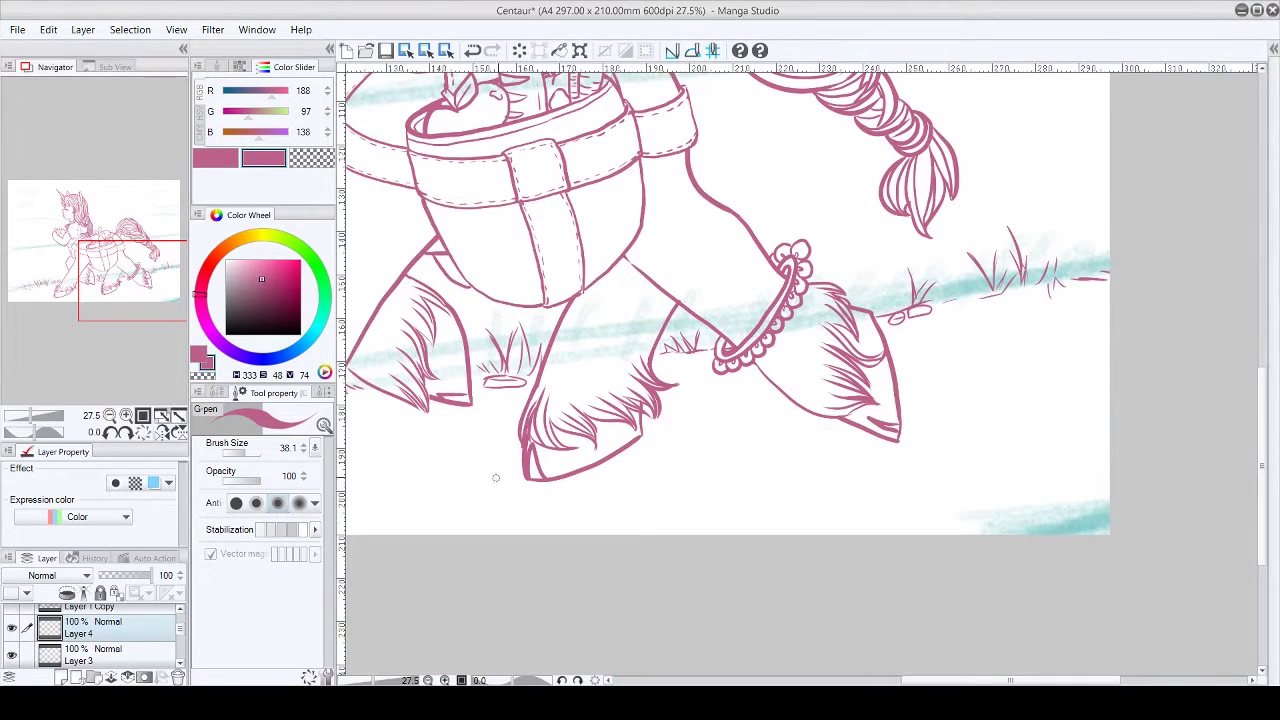
Step: Draw short broken ground texture strokes below the slope, behind and beneath the hind hoof
left_click_drag(886, 482, 926, 474)
left_click_drag(948, 462, 1043, 418)
left_click_drag(985, 386, 1068, 360)
Step: Ink a leafy, many-petalled flower at the ground line's far end behind the tail, and scatter pebbles around the front hooves
mouse_move(1060, 324)
left_mouse_down()
mouse_move(1108, 312)
mouse_move(1092, 256)
left_mouse_up()
left_click_drag(1068, 282, 1056, 240)
left_click_drag(1080, 274, 1098, 266)
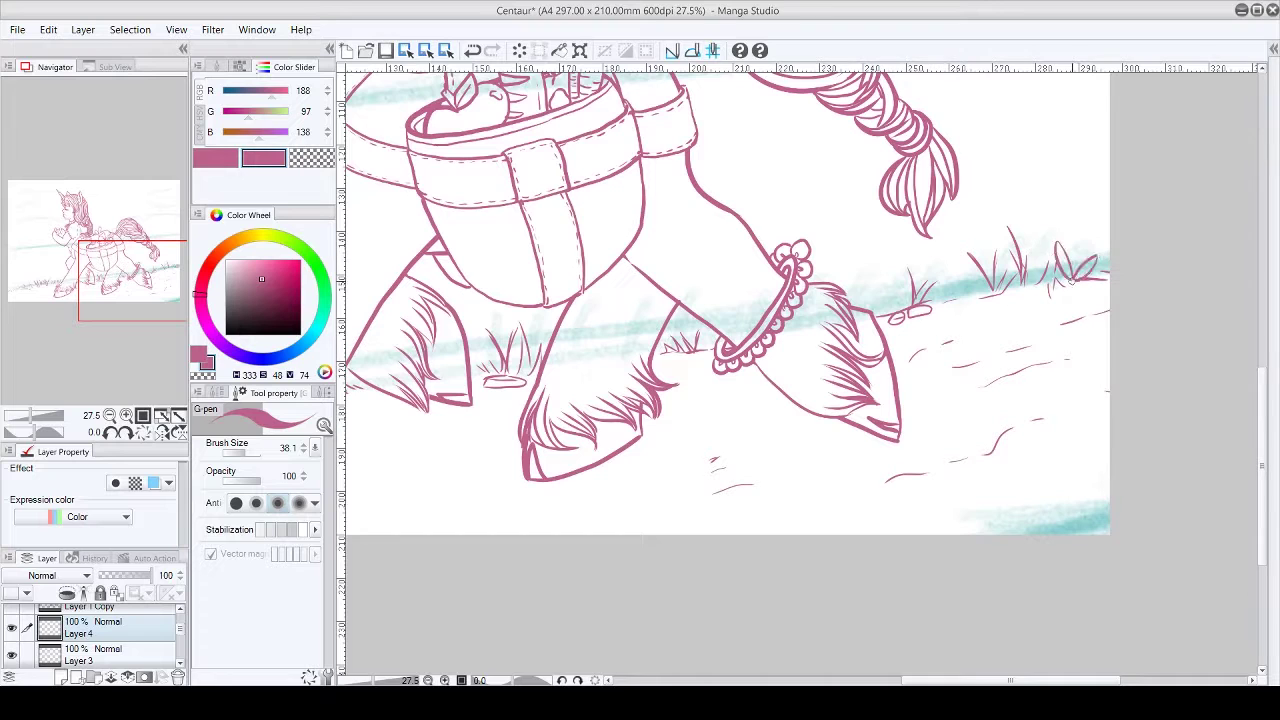
left_click_drag(1052, 178, 1062, 202)
mouse_move(1060, 204)
left_mouse_down()
mouse_move(1036, 222)
mouse_move(1096, 212)
left_mouse_up()
left_click_drag(1064, 198, 1084, 168)
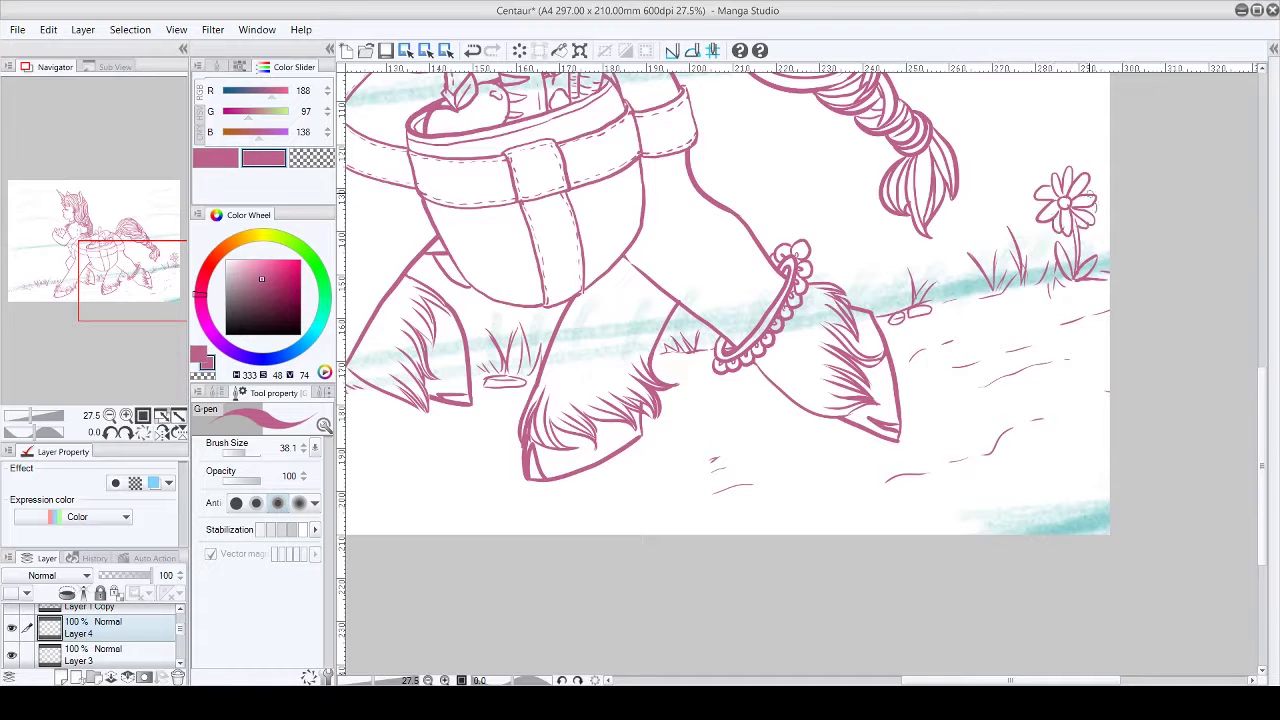
scroll(691, 604, "left", 5)
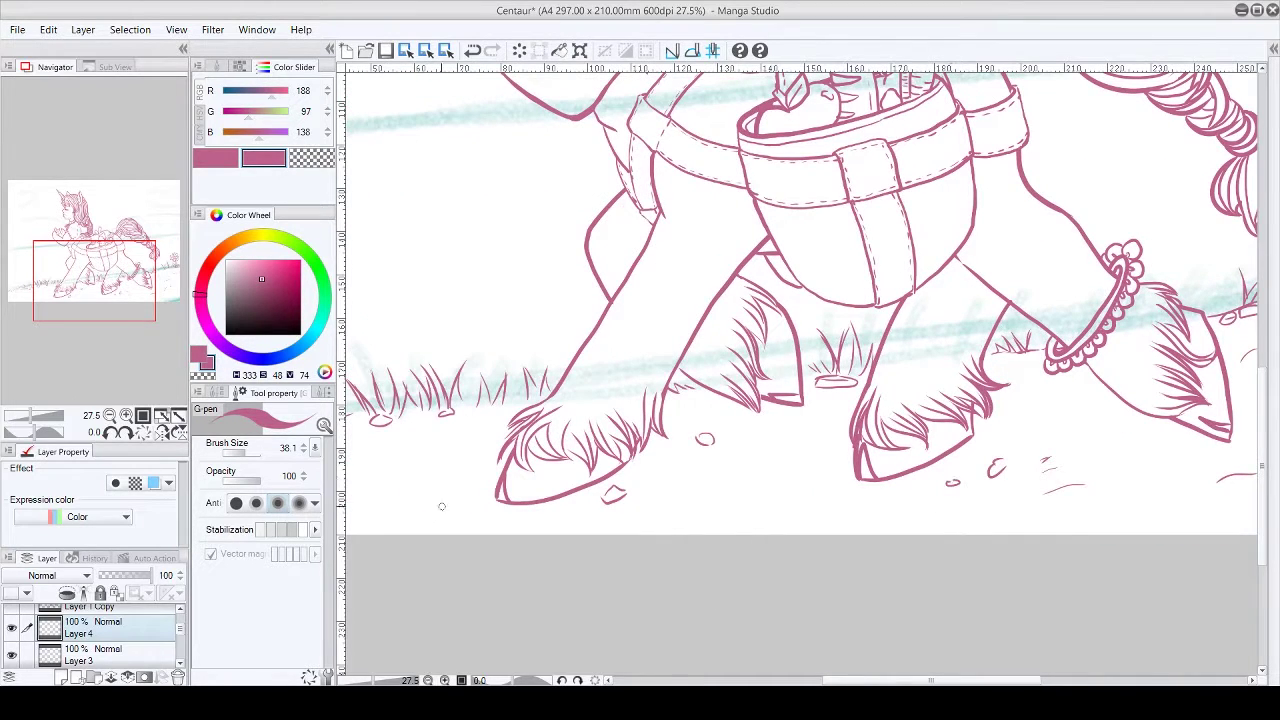
Step: Ink the horizon line, rolling hills and two tall mountain outlines behind the centaur on Layer 4
scroll(809, 485, "down", 4)
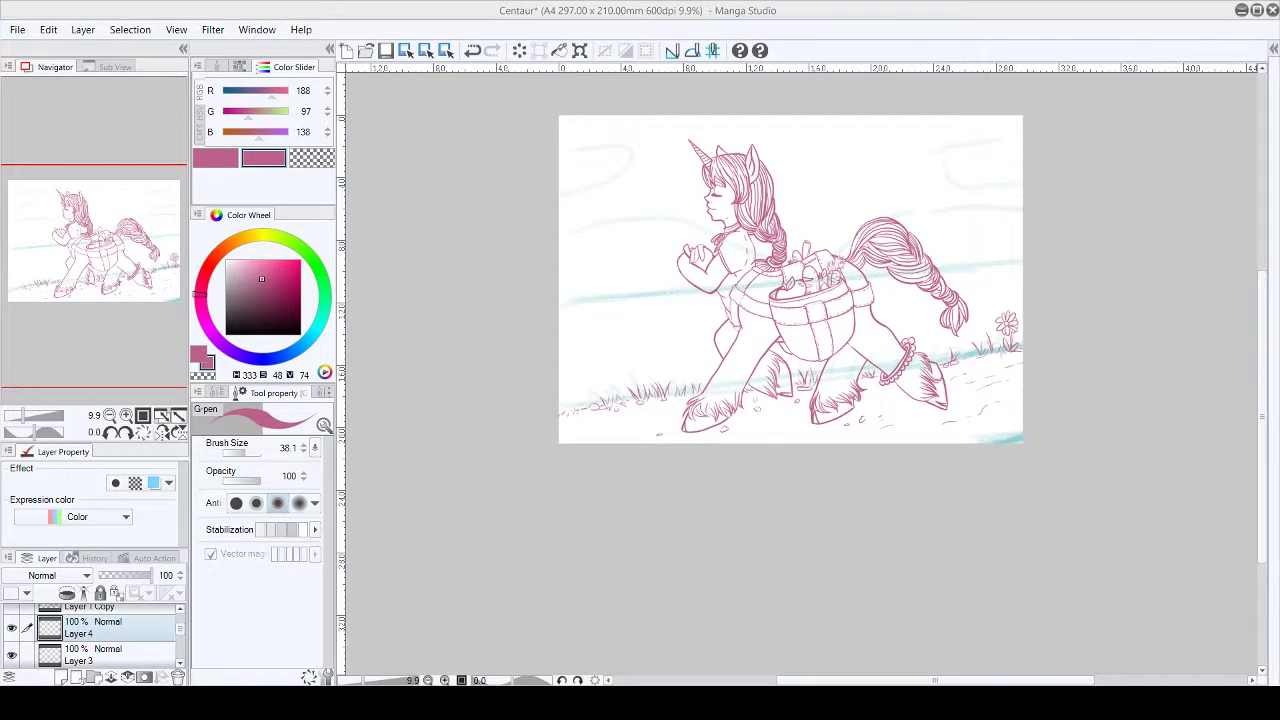
left_click_drag(559, 299, 652, 288)
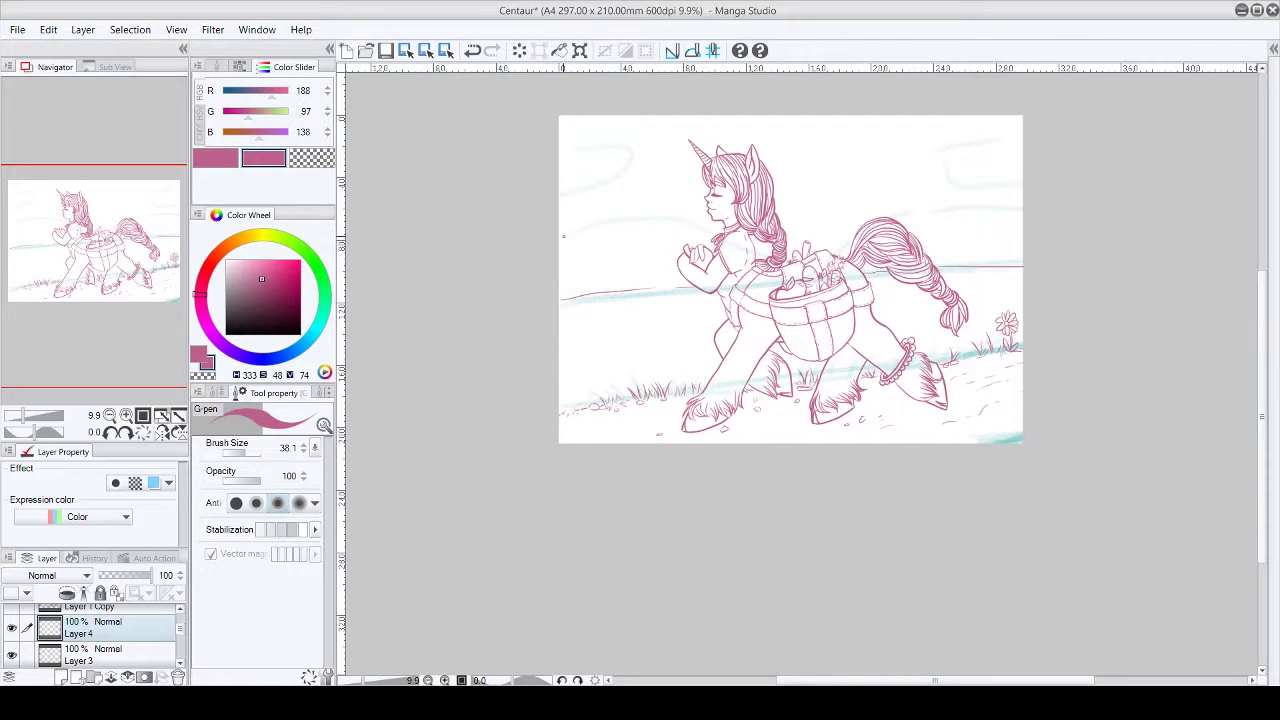
mouse_move(563, 236)
left_mouse_down()
mouse_move(724, 222)
mouse_move(672, 222)
left_mouse_up()
key("ctrl+z")
scroll(845, 215, "up", 3)
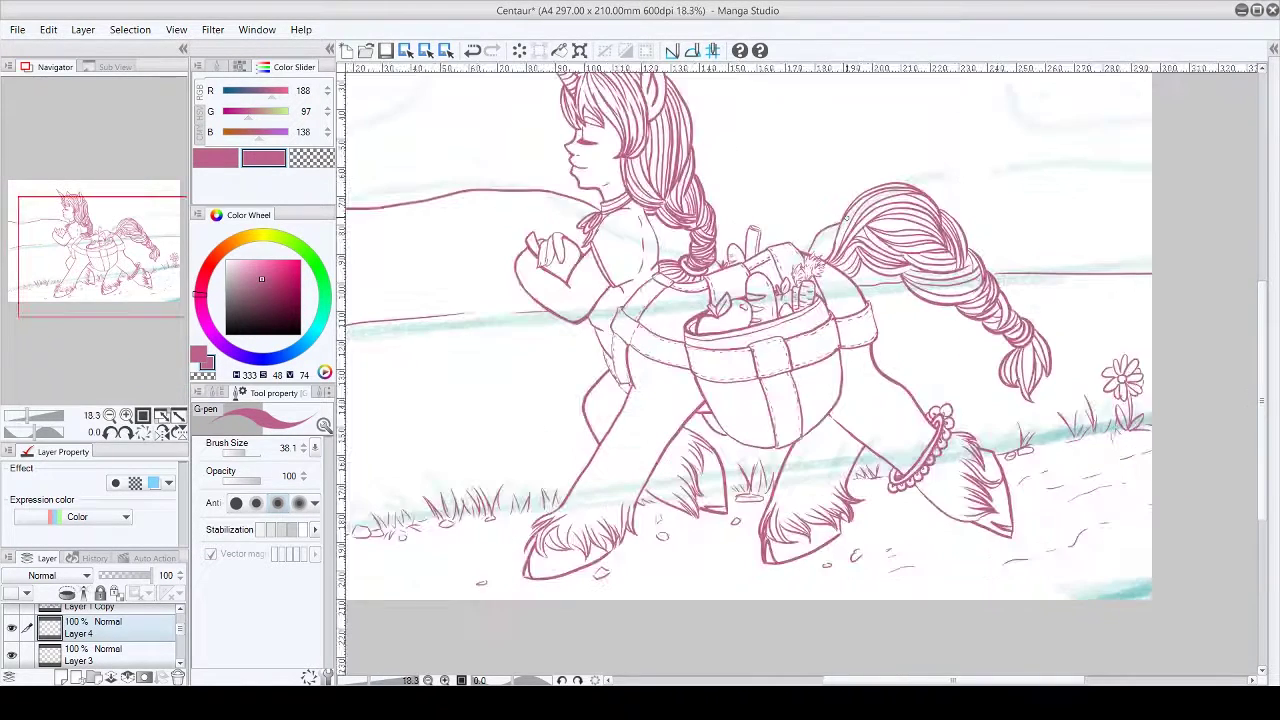
scroll(845, 215, "up", 3)
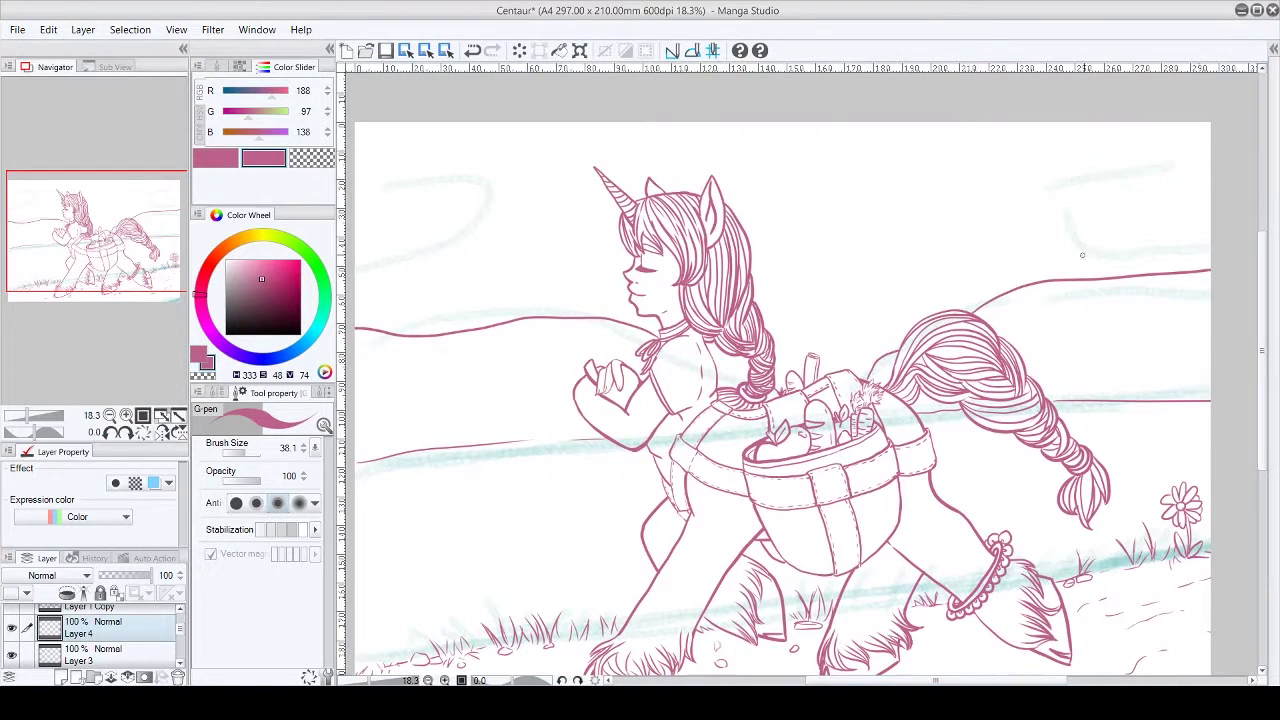
mouse_move(1130, 272)
left_mouse_down()
mouse_move(1000, 150)
mouse_move(776, 330)
mouse_move(455, 300)
mouse_move(435, 332)
left_mouse_up()
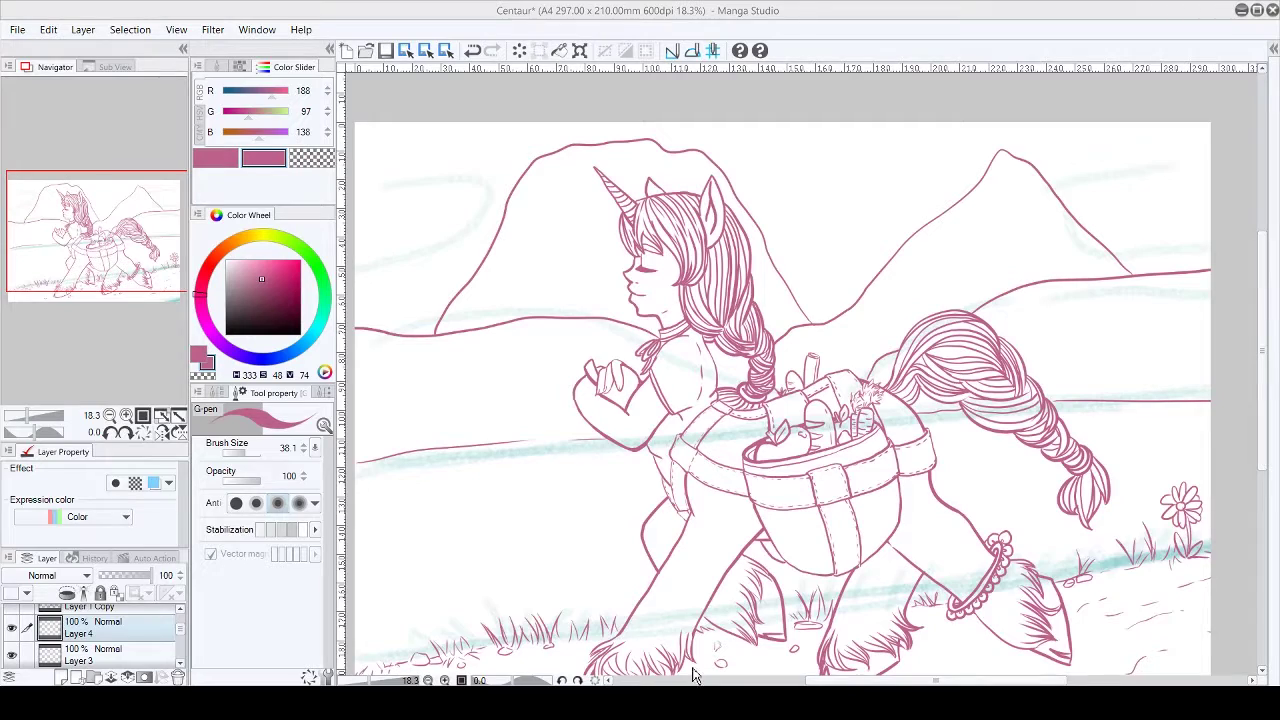
Step: Save the drawing with the teal sketch on Layer 3 hidden, and switch to Layer 2
scroll(95, 240, "down", 3)
left_click_drag(136, 229, 163, 354)
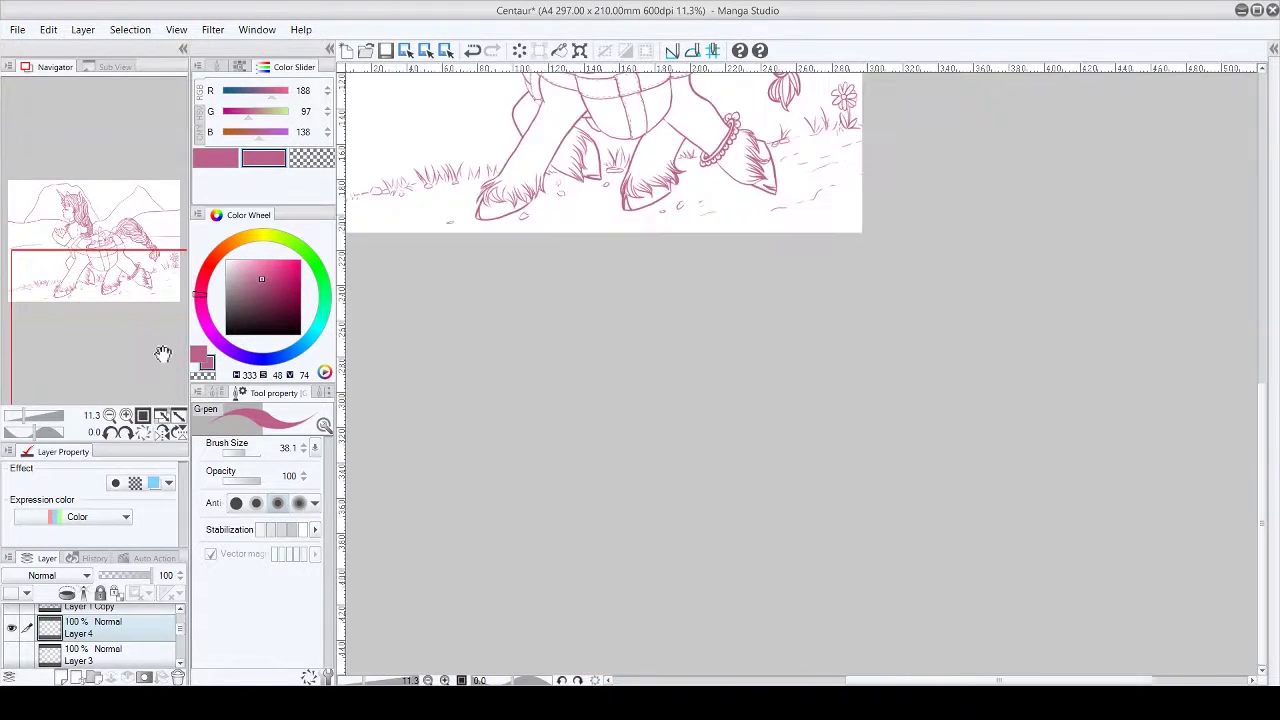
left_click(179, 416)
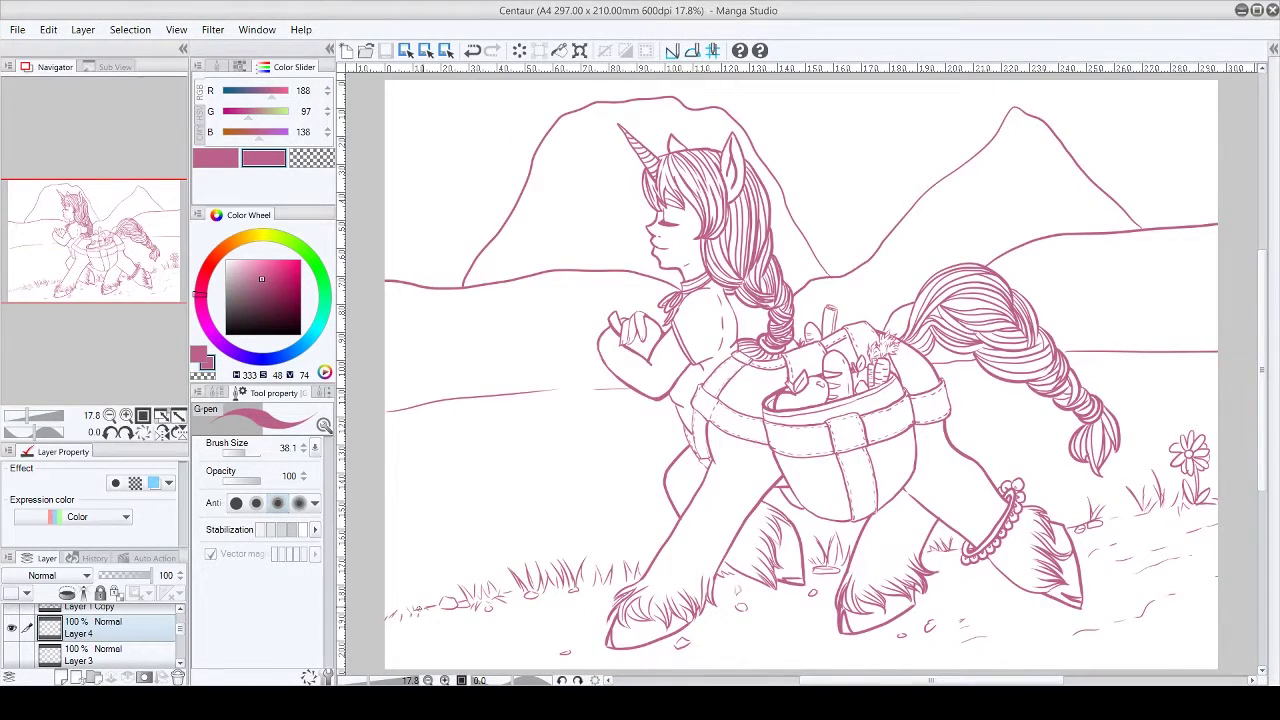
key("ctrl+e")
scroll(660, 228, "up", 5)
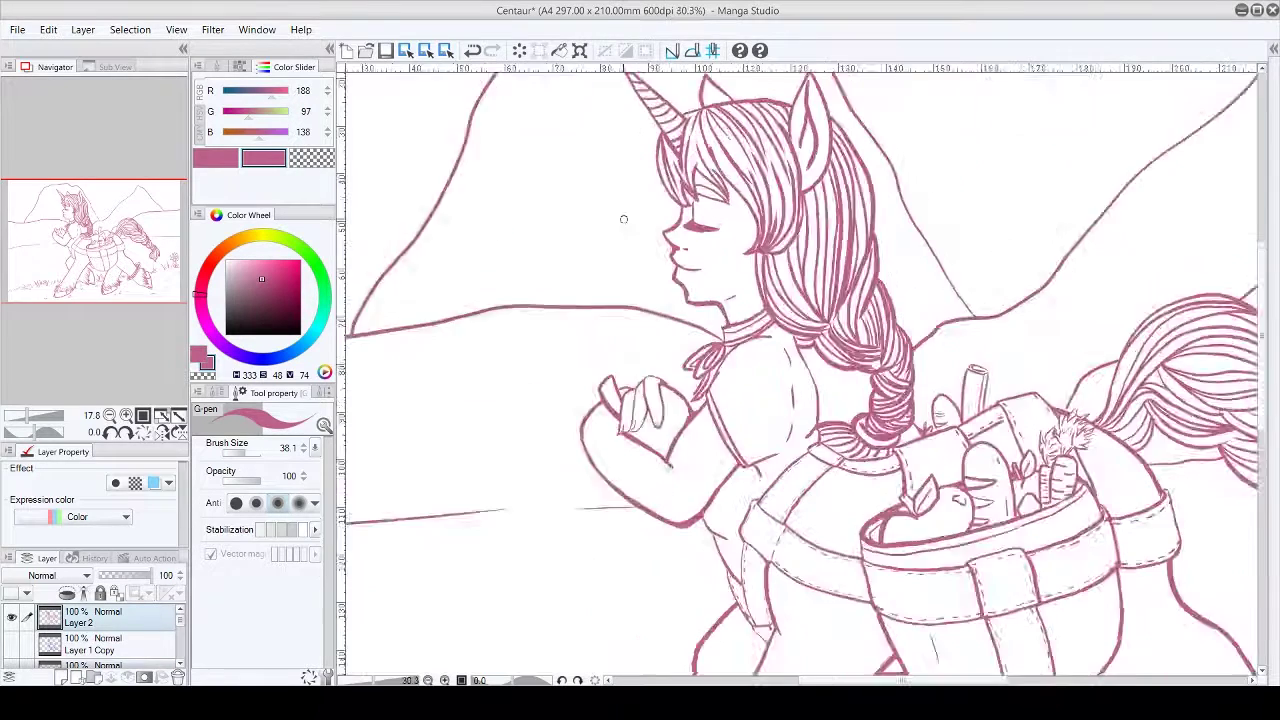
scroll(843, 393, "down", 3)
key("ctrl+z")
left_click_drag(843, 393, 842, 460)
key("ctrl+z")
left_click_drag(620, 172, 648, 142)
key("ctrl+z")
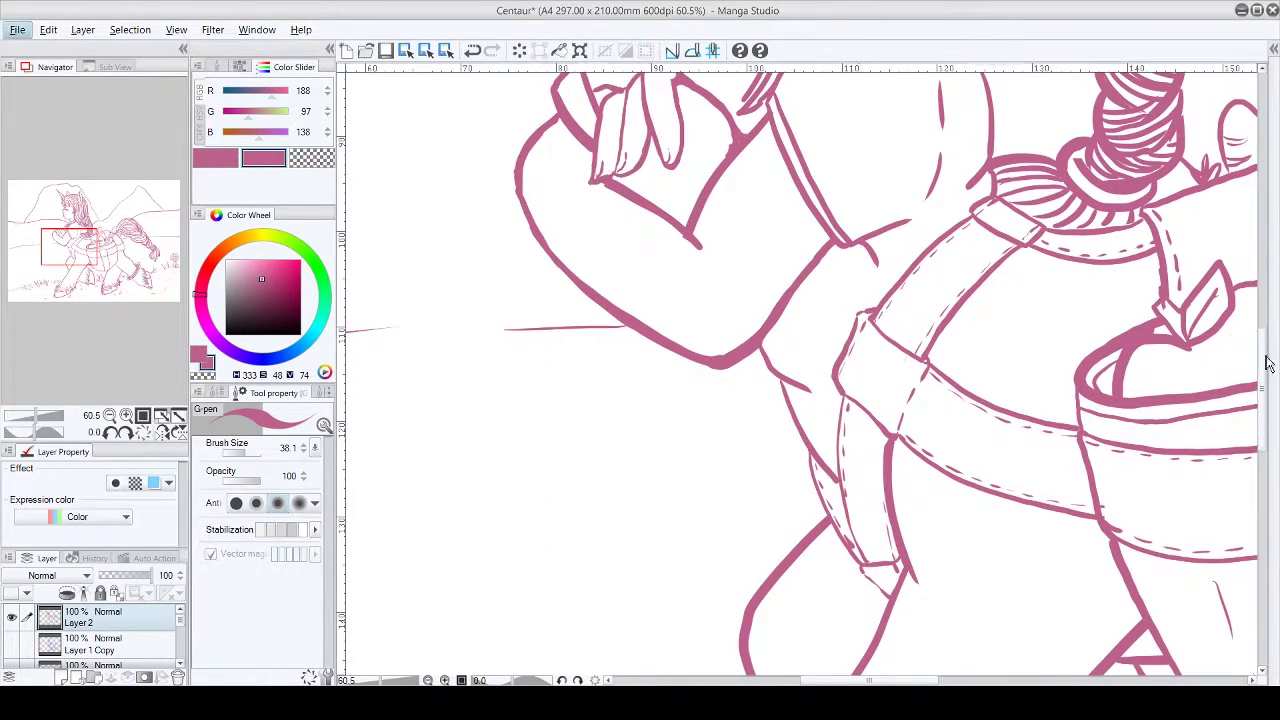
Step: Add thin crease lines to the basket and short contour strokes to the legs on Layer 2
scroll(741, 317, "up", 3)
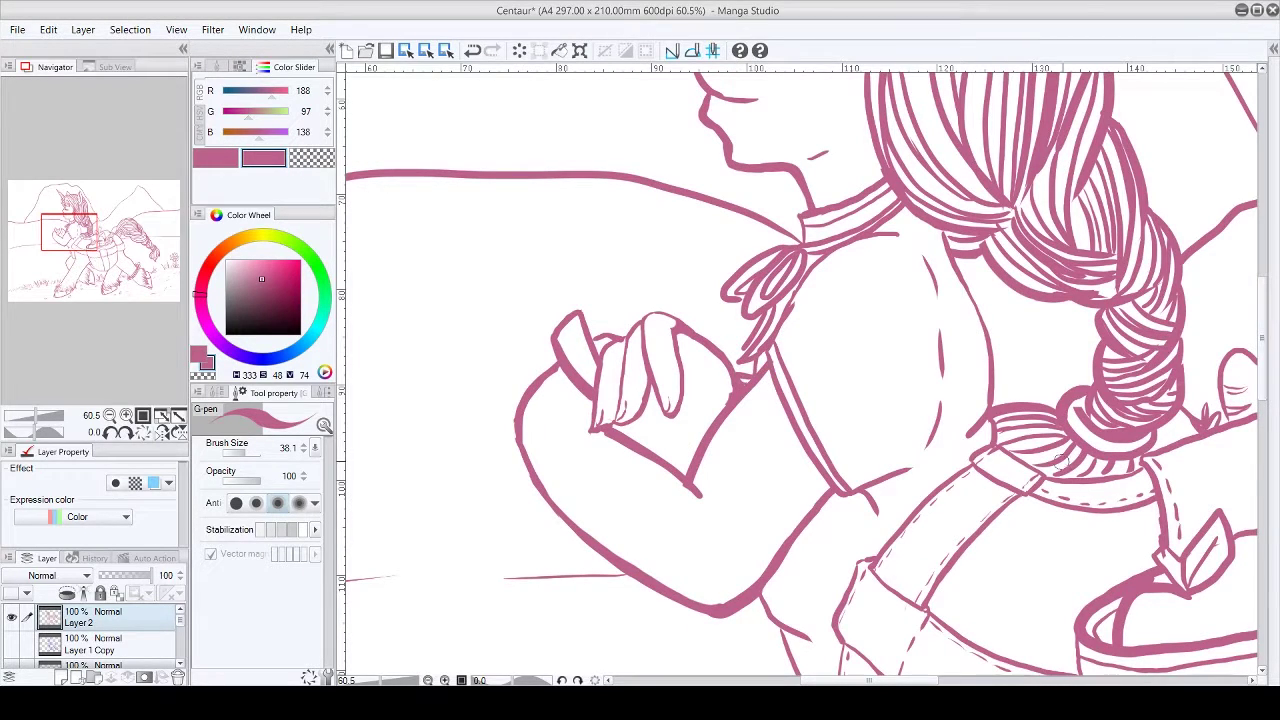
scroll(800, 380, "down", 4)
mouse_move(838, 310)
left_mouse_down()
mouse_move(860, 480)
mouse_move(885, 510)
left_mouse_up()
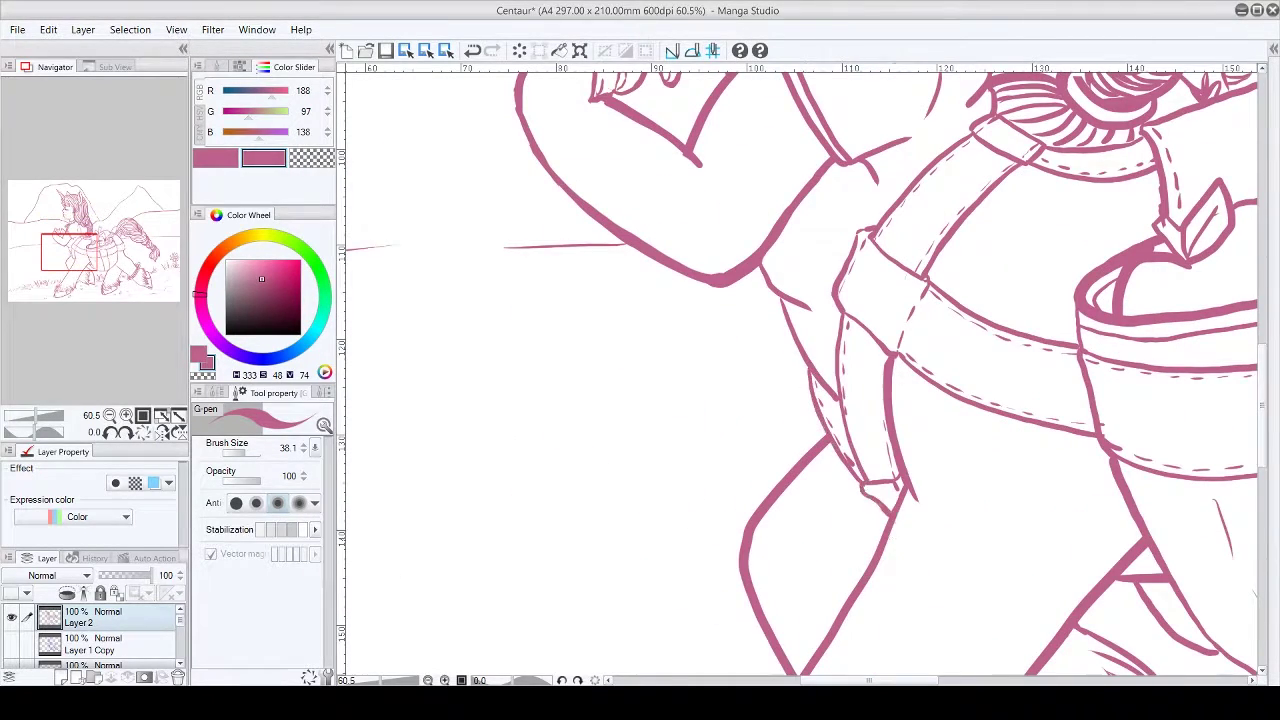
scroll(1003, 517, "right", 8)
scroll(1003, 517, "down", 5)
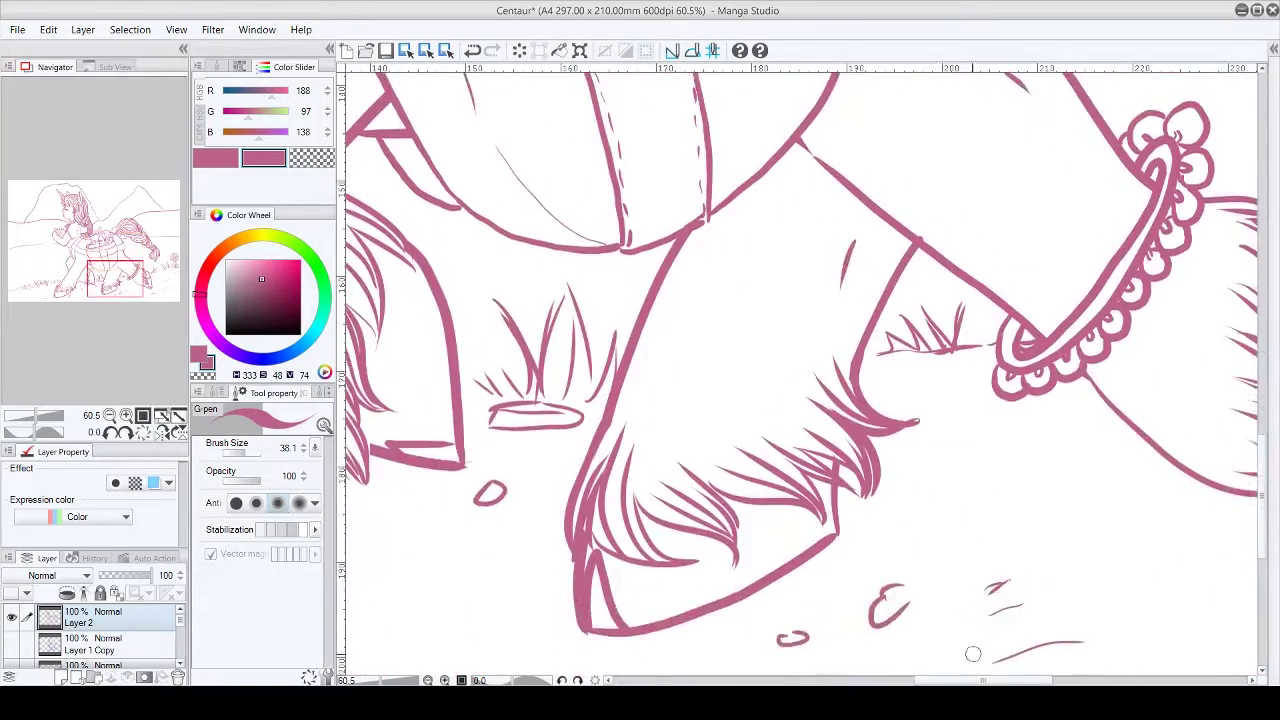
scroll(973, 654, "down", 1)
scroll(973, 654, "left", 6)
scroll(800, 400, "up", 2)
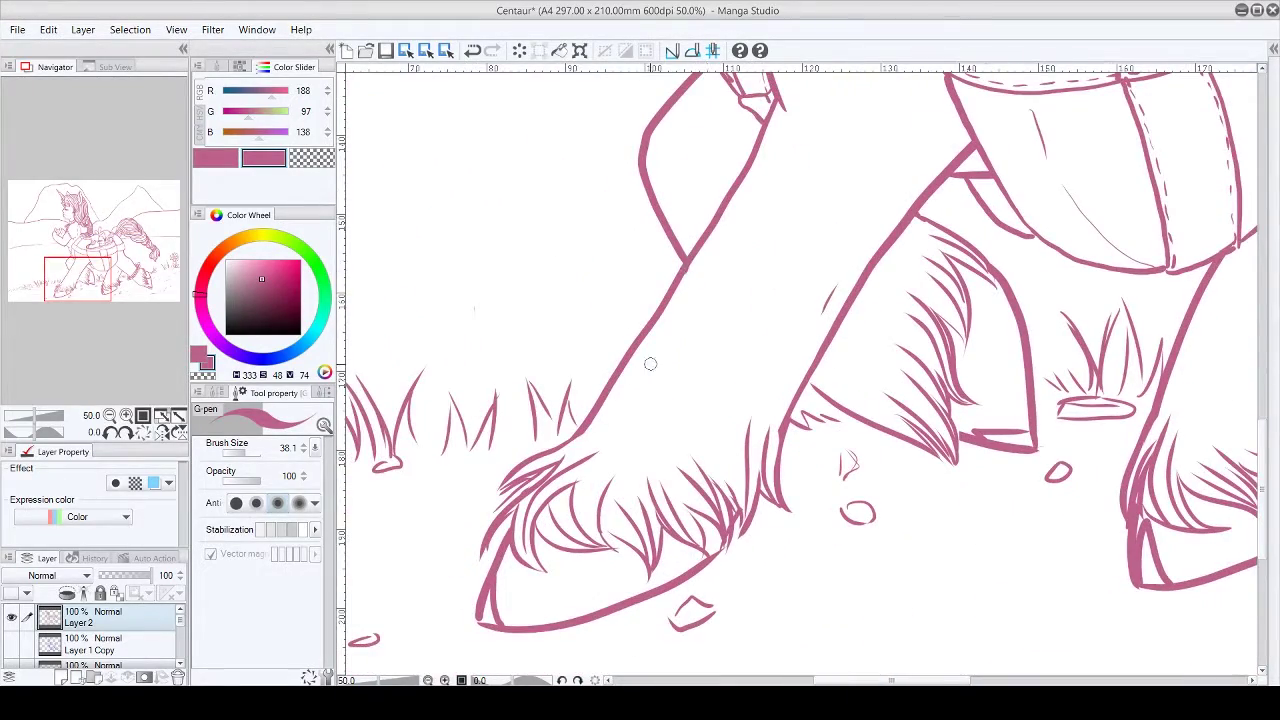